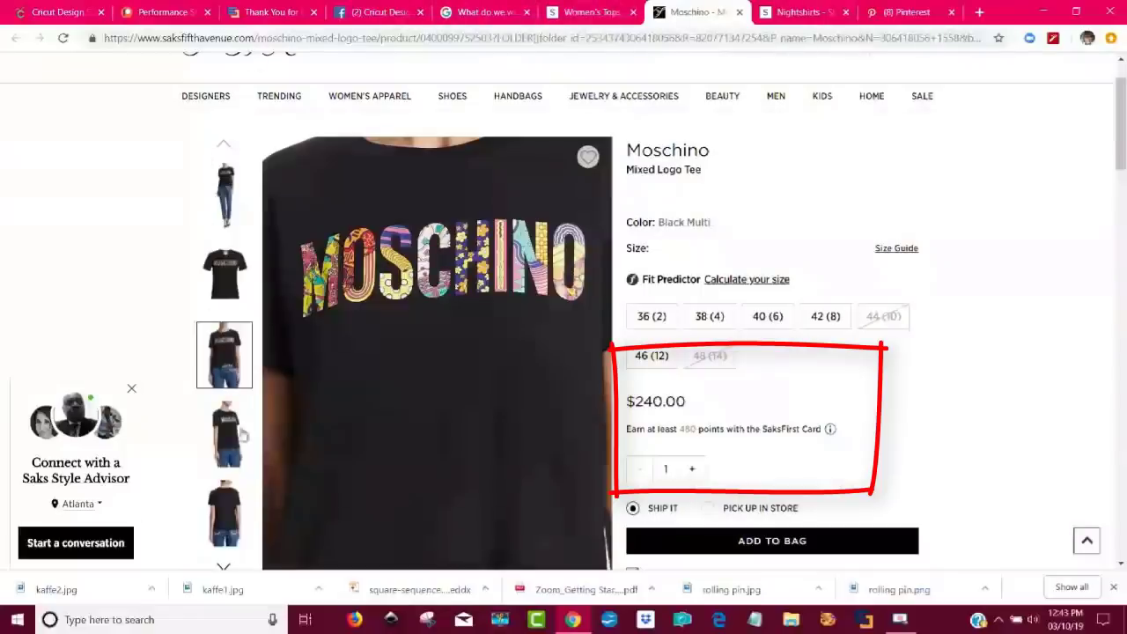
# Examine the Moschino Mixed Logo Tee's product photos and zoom in on the patterned logo lettering in the front view.
pyautogui.click(224, 440)
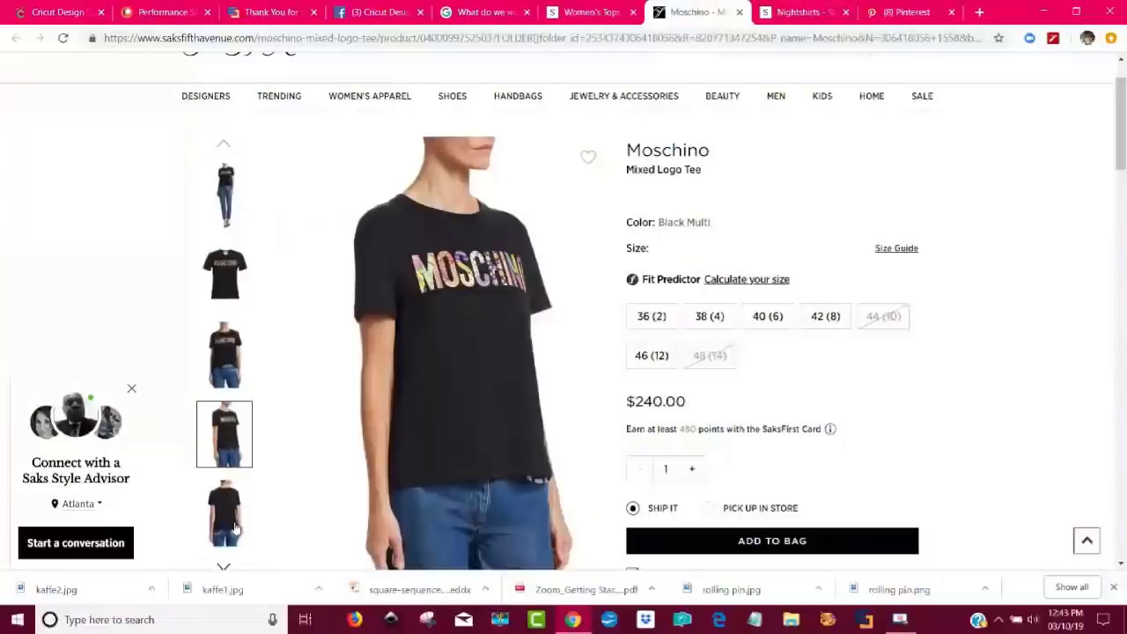
pyautogui.click(236, 526)
pyautogui.click(220, 199)
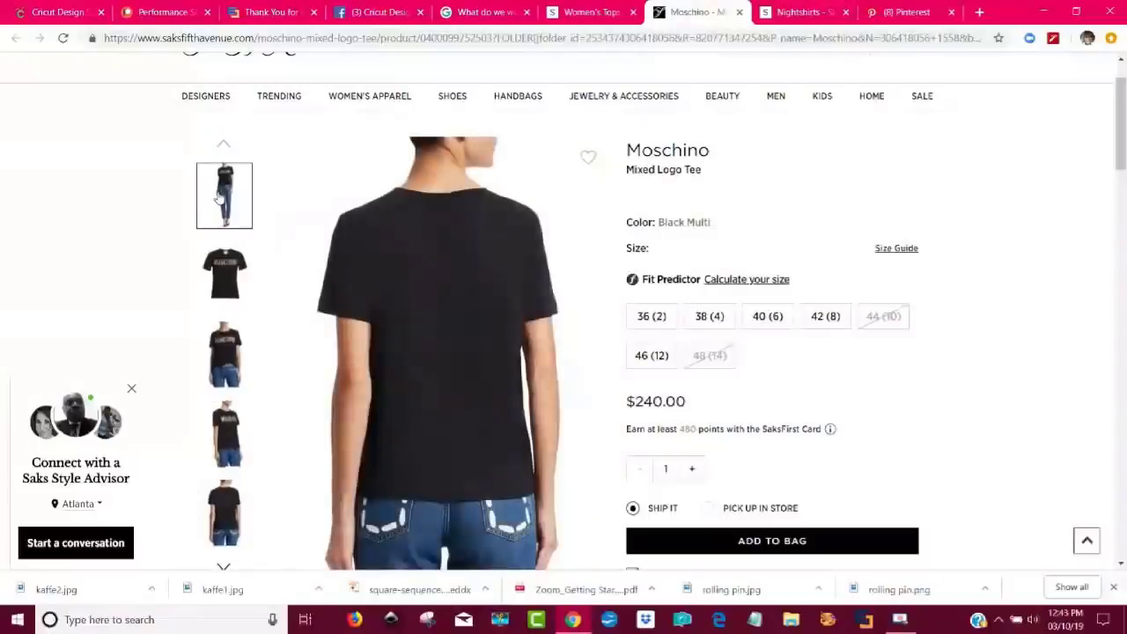
pyautogui.click(236, 358)
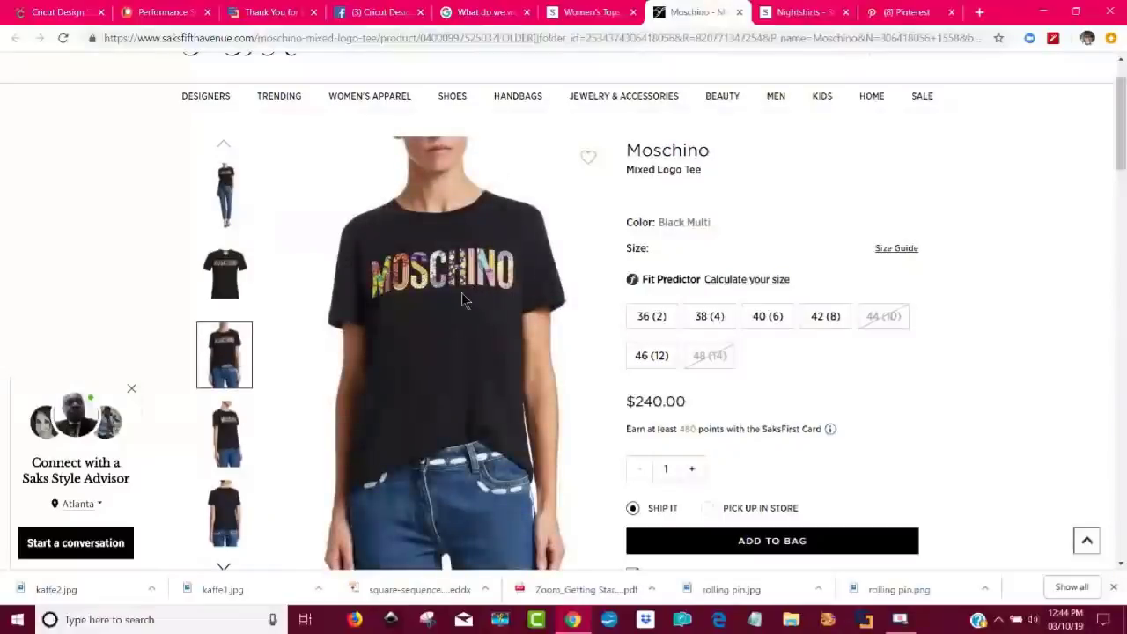
pyautogui.click(229, 447)
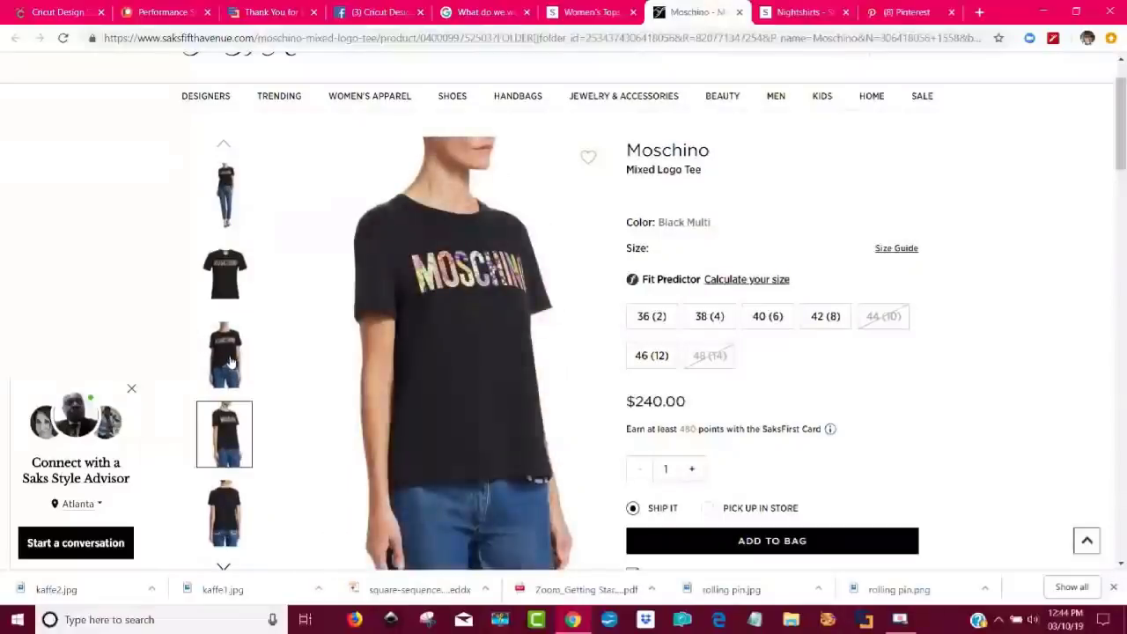
pyautogui.click(229, 361)
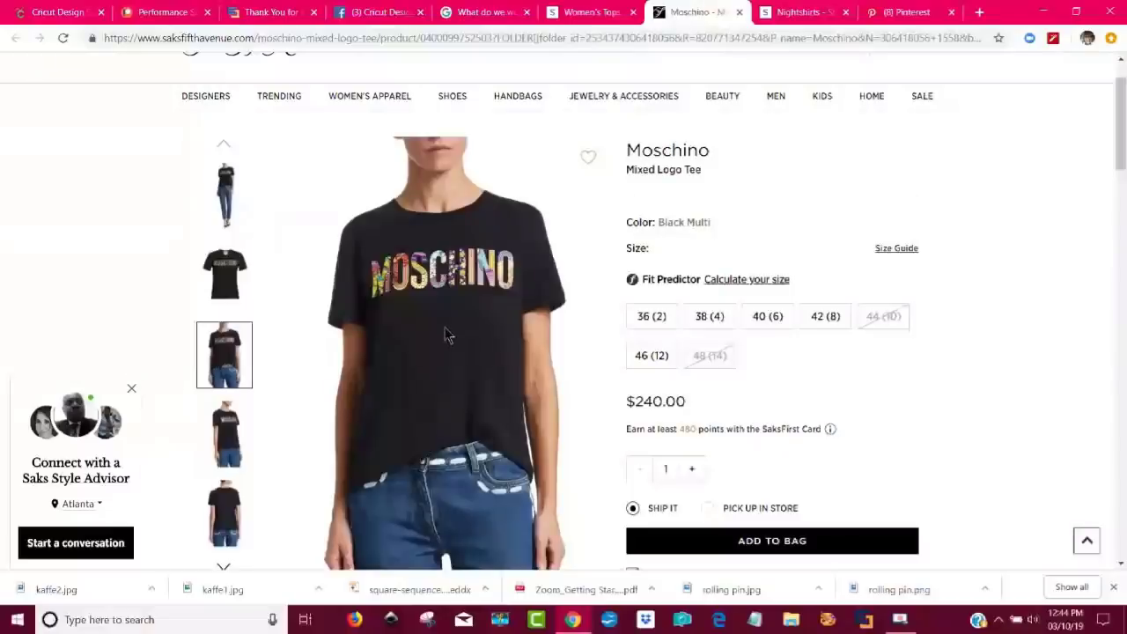
pyautogui.scroll(-4, 443, 329)
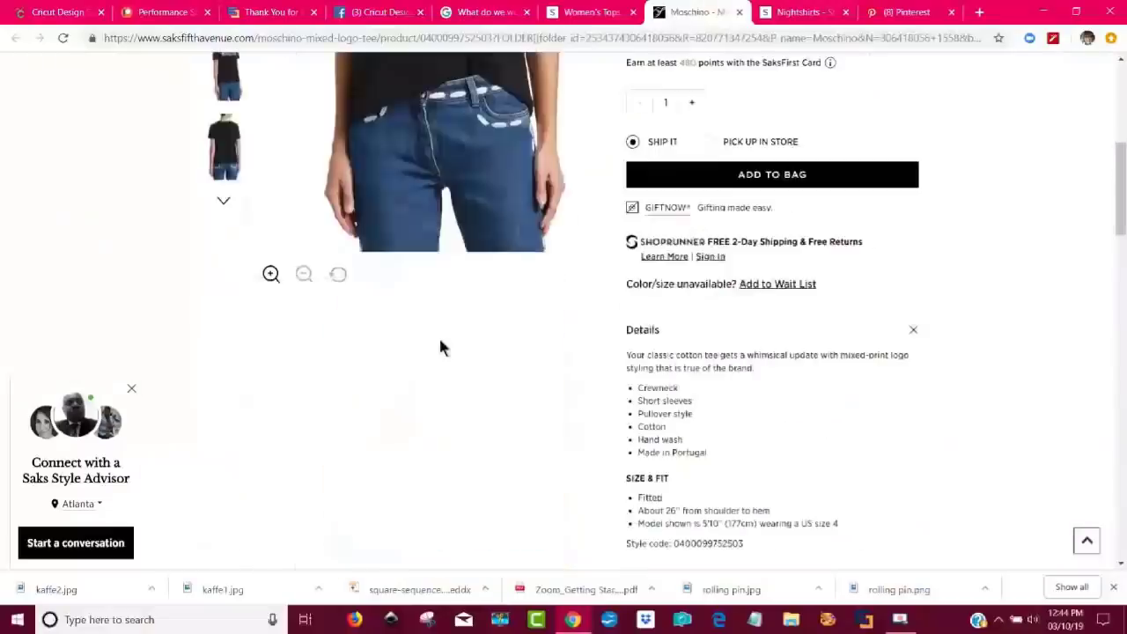
pyautogui.click(271, 273)
pyautogui.click(271, 277)
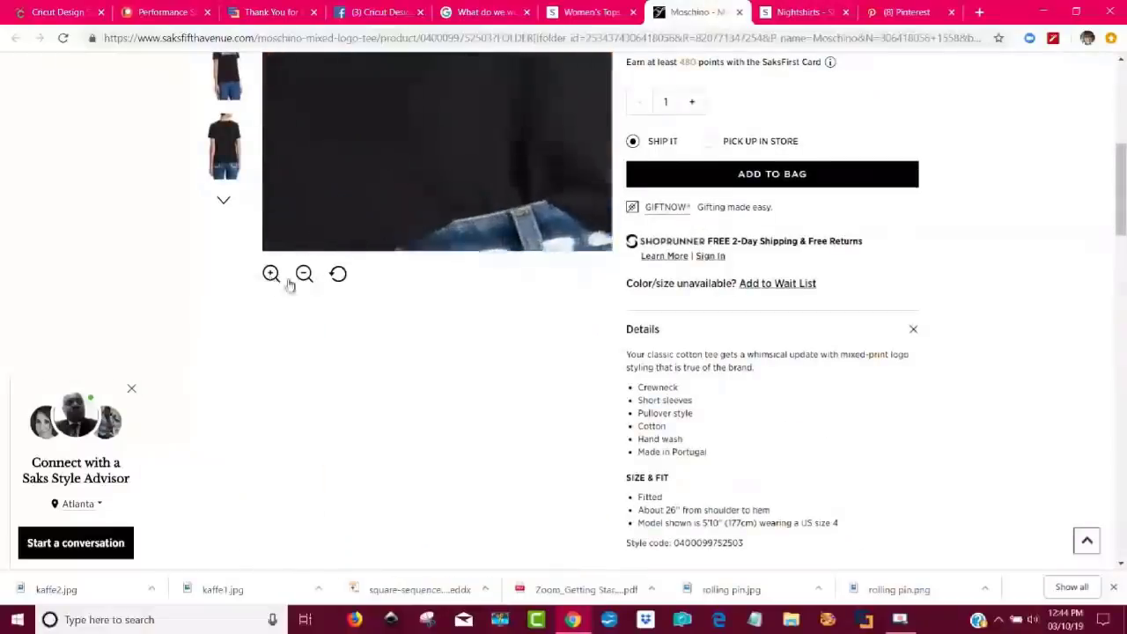
pyautogui.scroll(4, 430, 365)
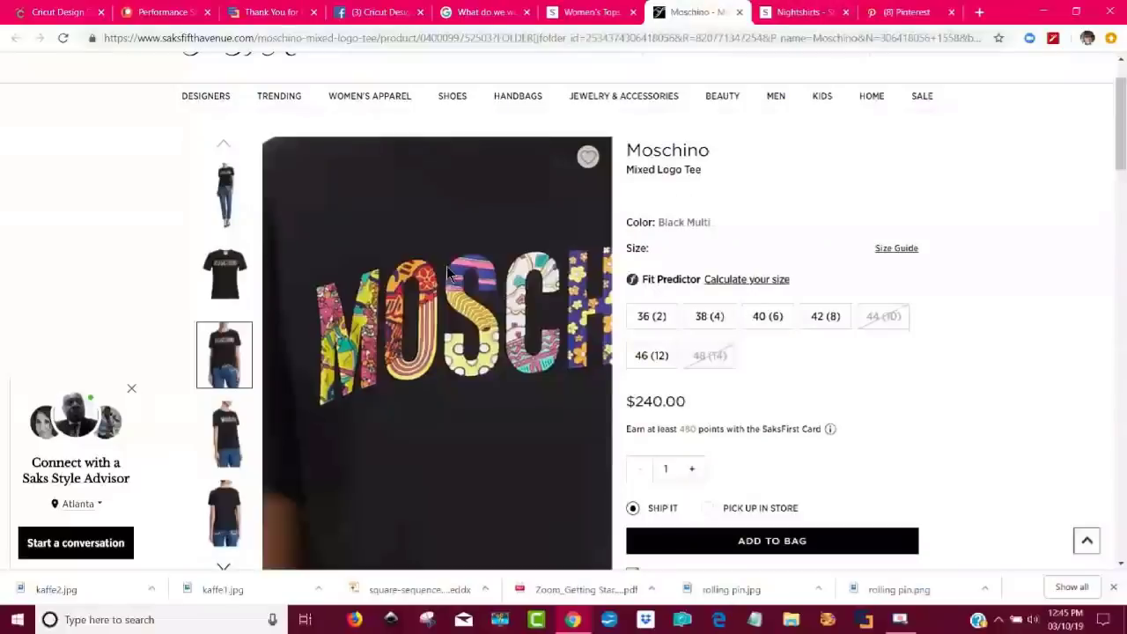
# Browse the Kaffe Fassett board on Pinterest and open the pin of the purple and pink paisley fabric.
pyautogui.click(907, 12)
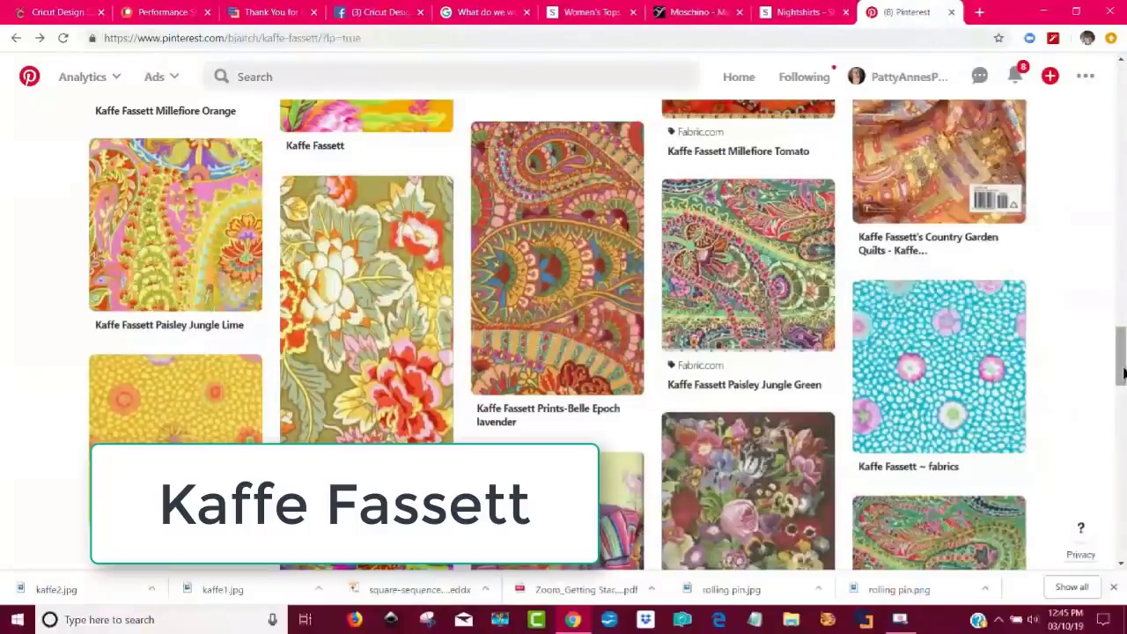
pyautogui.moveTo(1122, 374); pyautogui.dragTo(1122, 429)
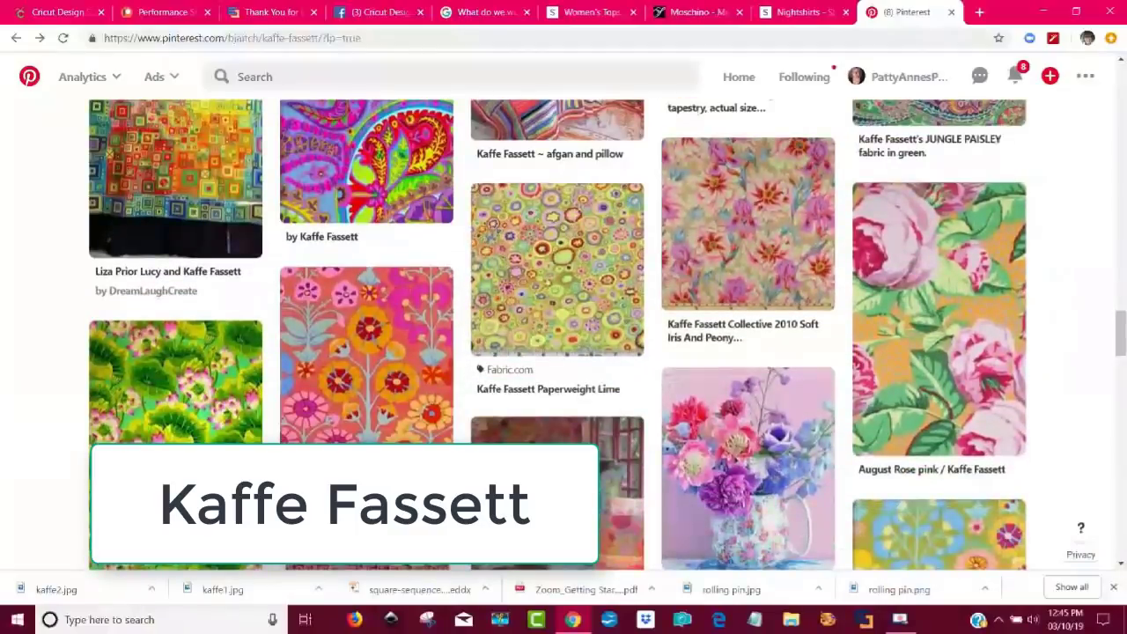
pyautogui.click(1123, 365)
pyautogui.moveTo(1122, 365); pyautogui.dragTo(1108, 428)
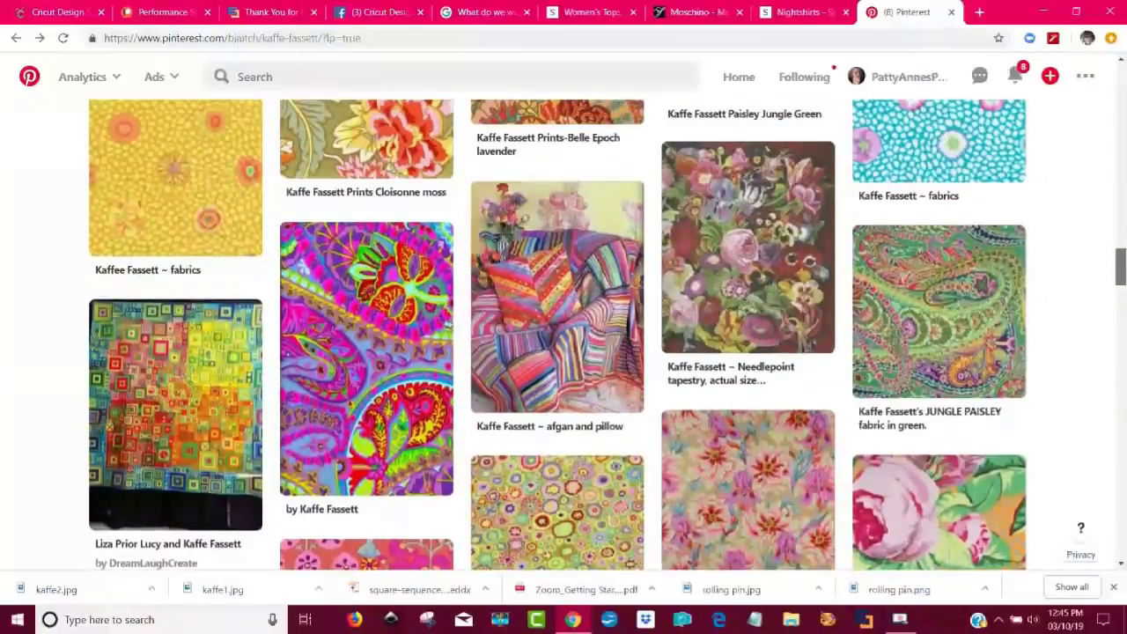
pyautogui.scroll(8, 563, 334)
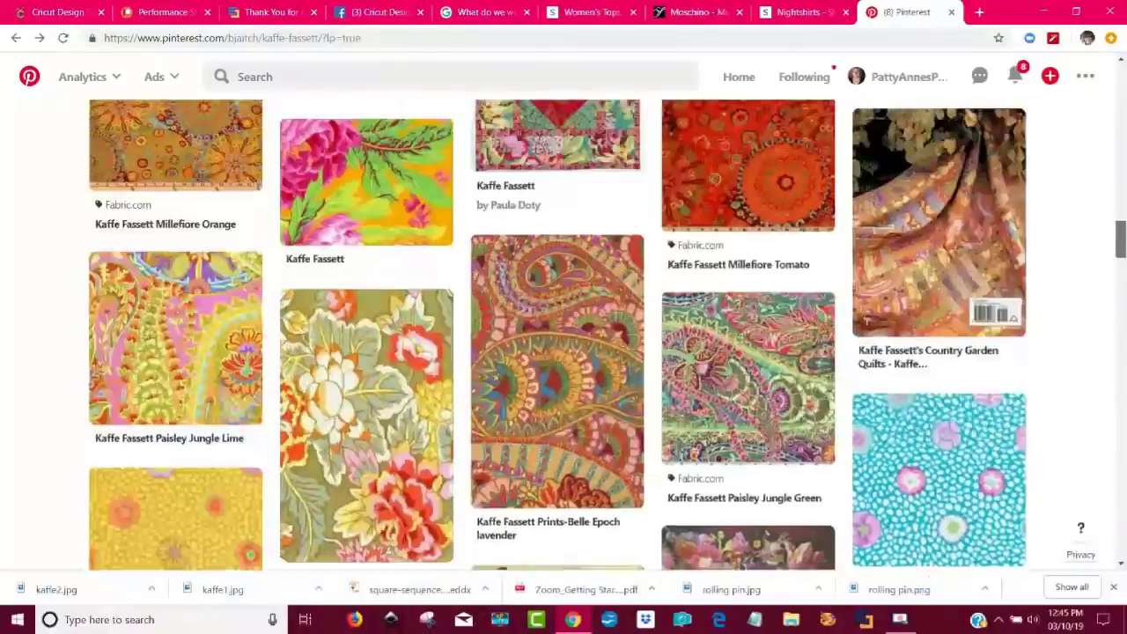
pyautogui.scroll(3, 564, 334)
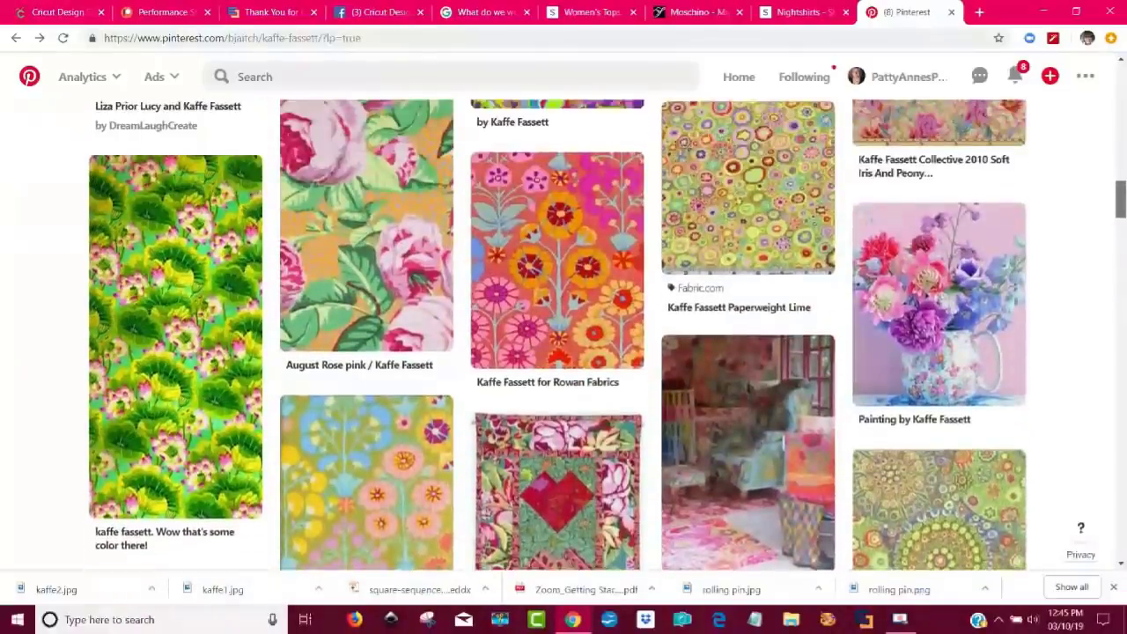
pyautogui.scroll(2, 564, 335)
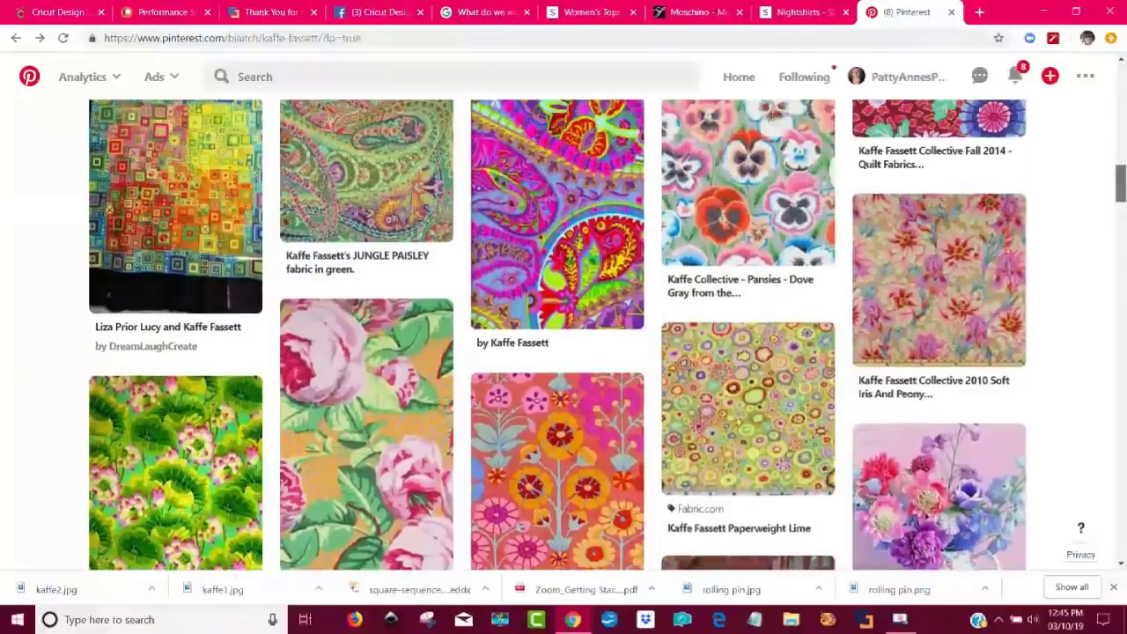
pyautogui.scroll(1, 563, 335)
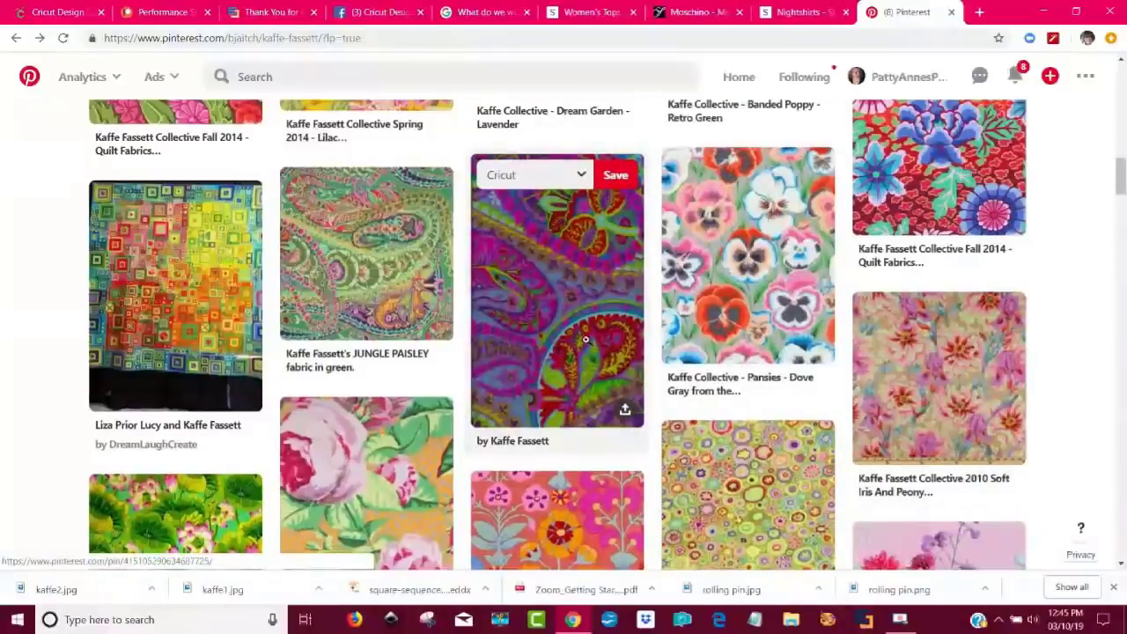
pyautogui.click(584, 339)
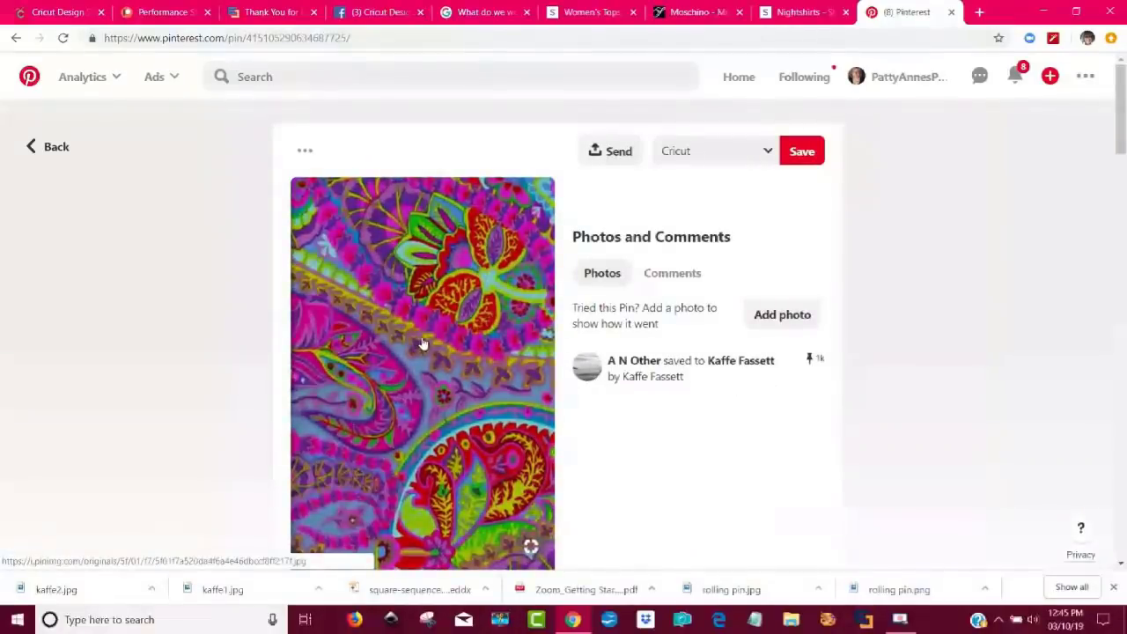
# Save the paisley pin's image as kaffe3 in the kaffe patterns folder.
pyautogui.rightClick(430, 340)
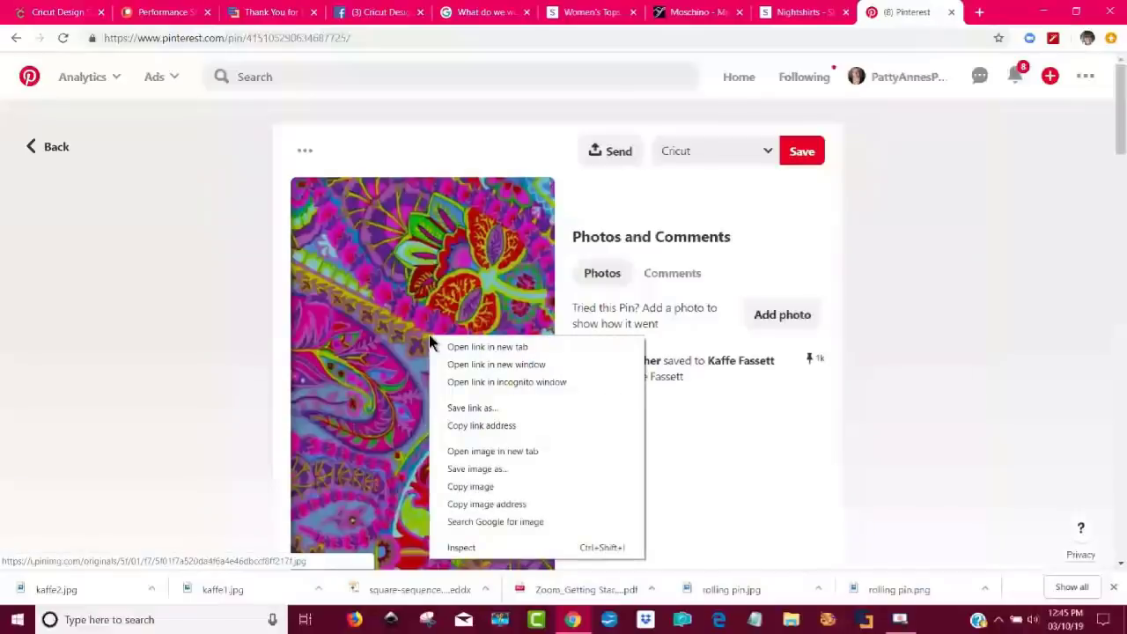
pyautogui.click(566, 471)
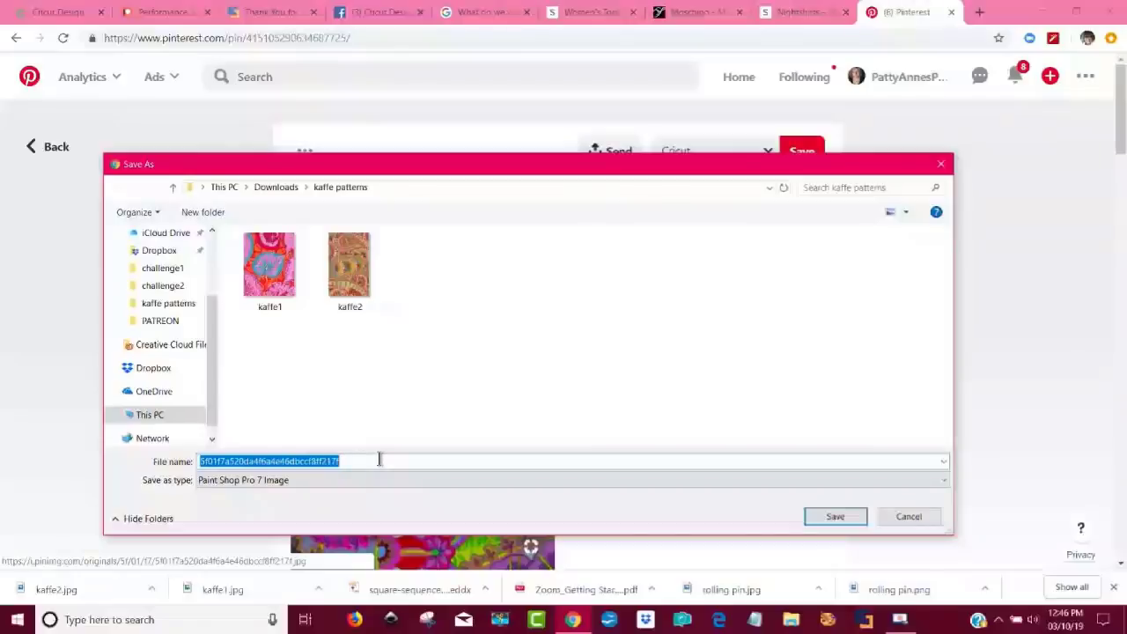
pyautogui.press('BackSpace')
pyautogui.write('k')
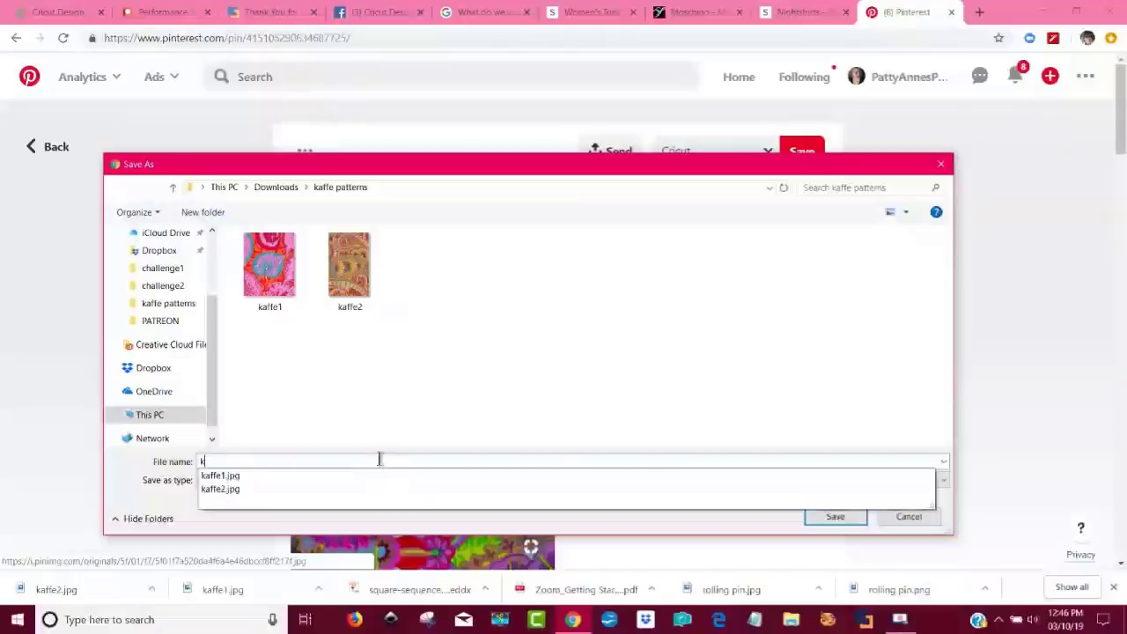
pyautogui.write('affe3')
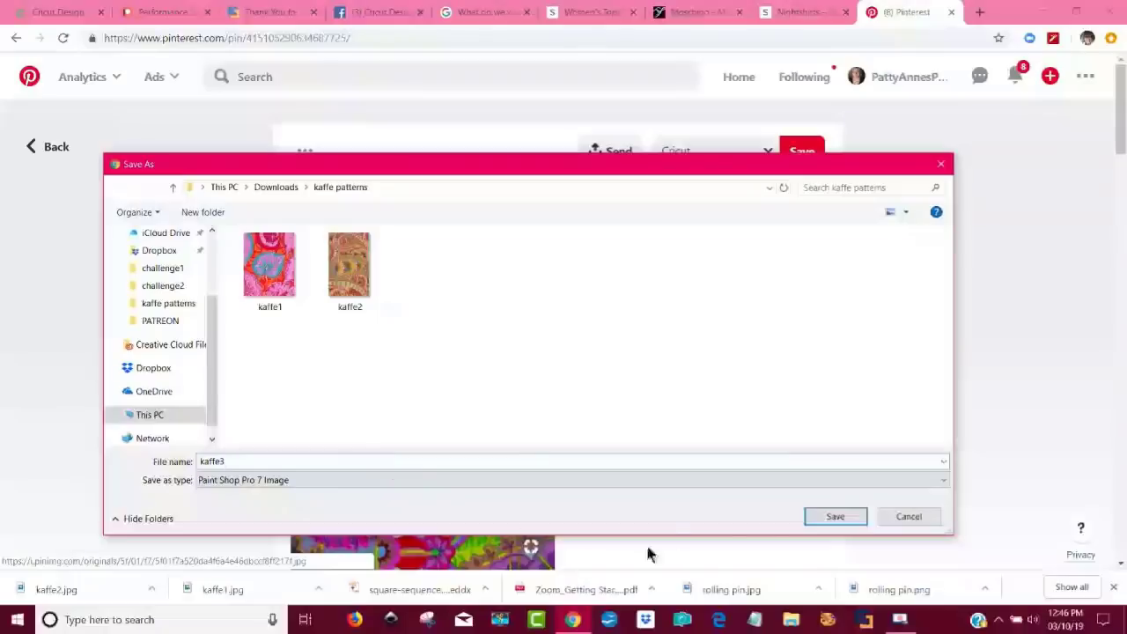
pyautogui.click(838, 519)
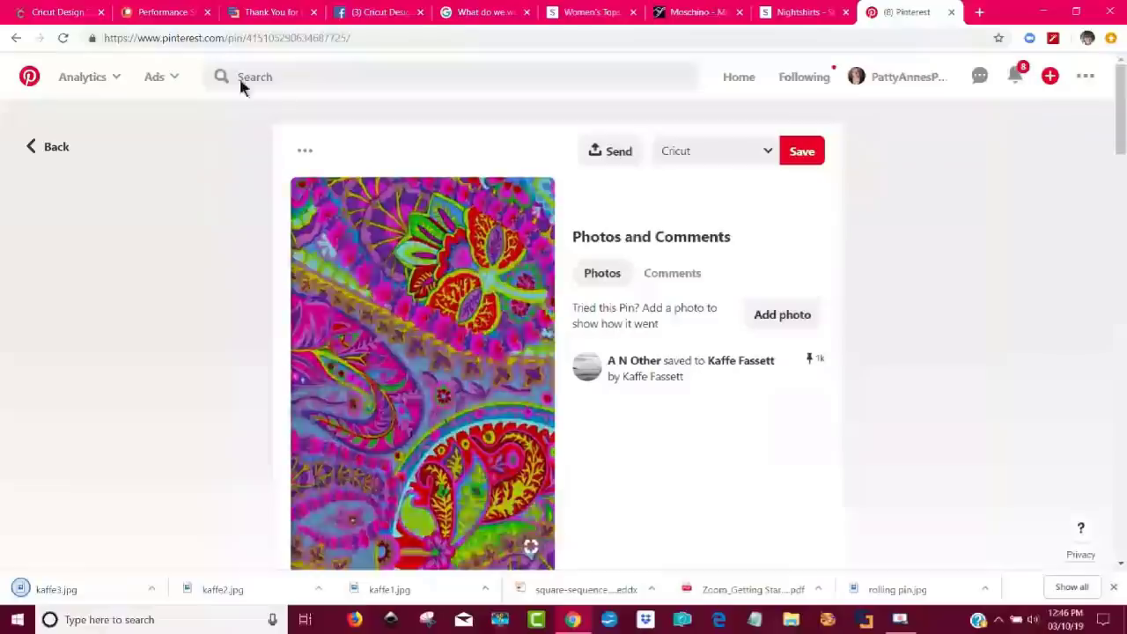
# Switch to Cricut Design Space, move the LOVE text to about X 2.2, Y 1.06, and apply the Street Sign font.
pyautogui.click(60, 16)
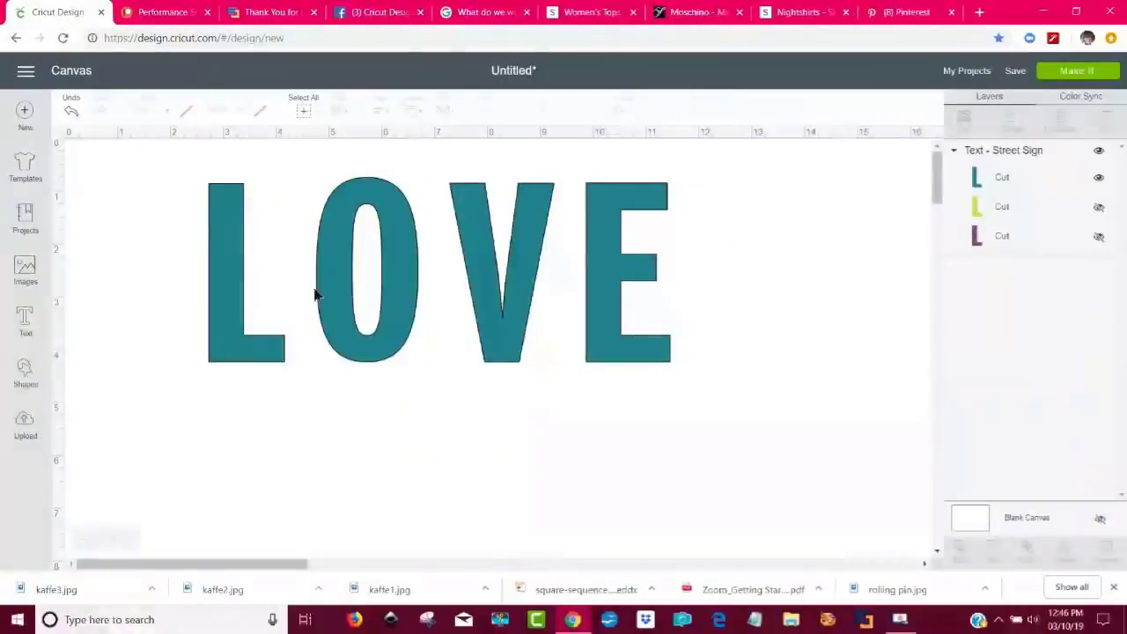
pyautogui.moveTo(397, 339); pyautogui.dragTo(369, 356)
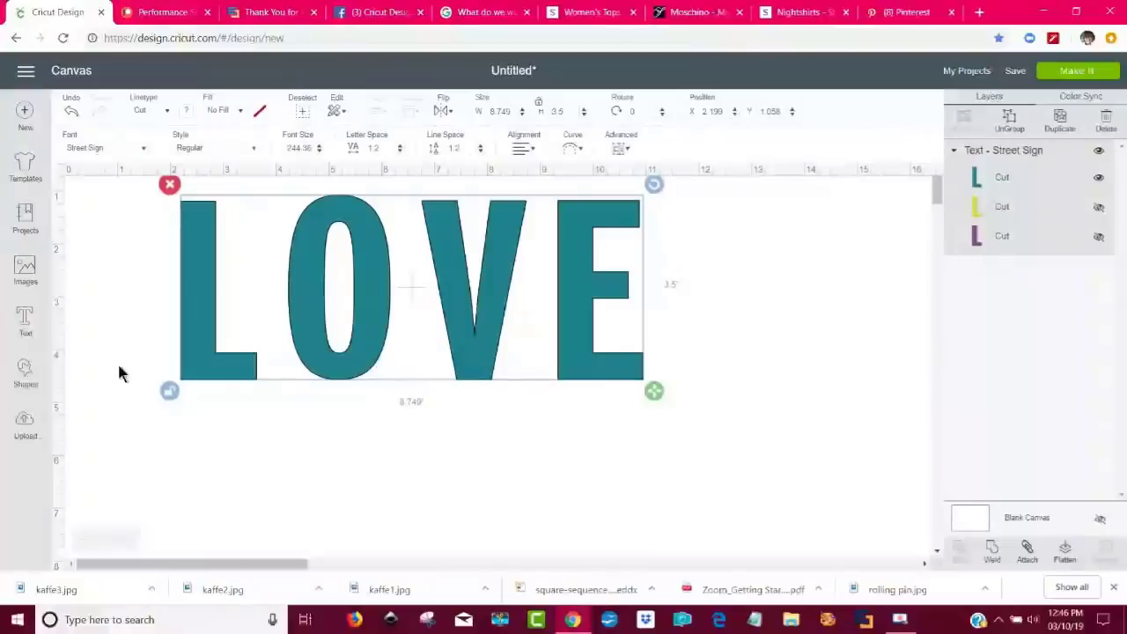
pyautogui.click(109, 151)
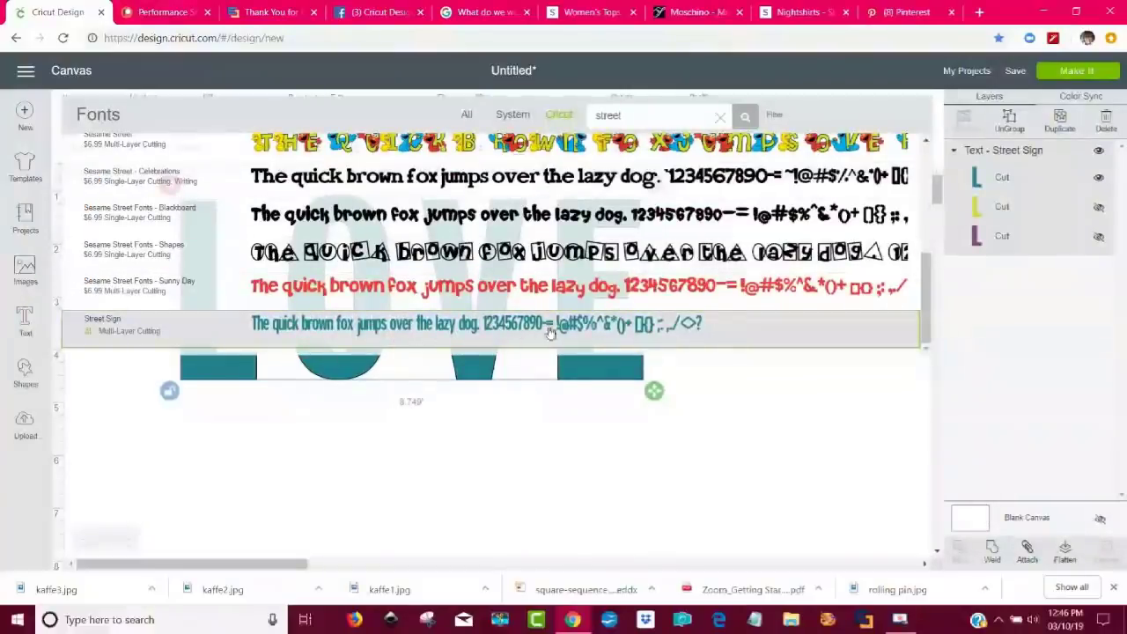
pyautogui.click(647, 338)
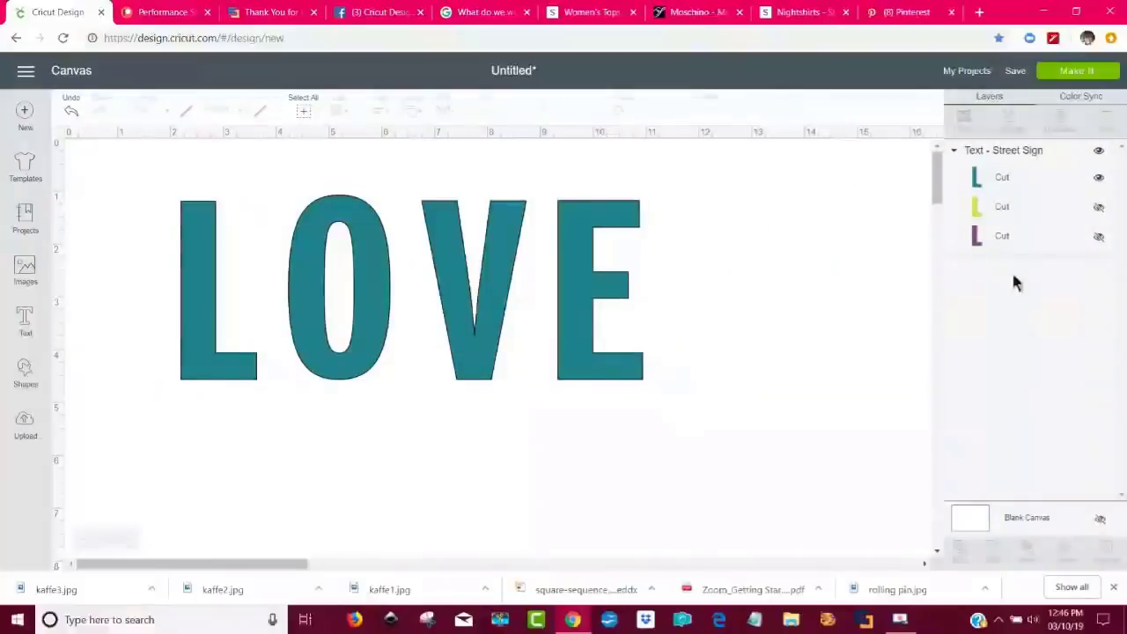
# Briefly show and hide the yellow outline layer of the LOVE text, and ungroup the text's layers.
pyautogui.click(1100, 209)
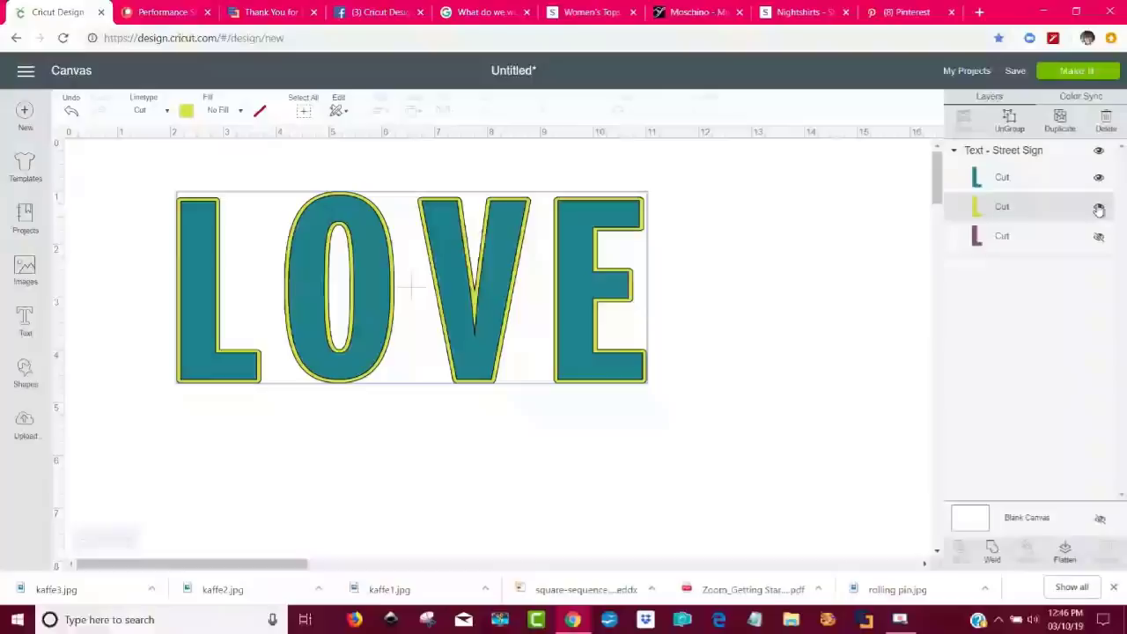
pyautogui.click(1099, 209)
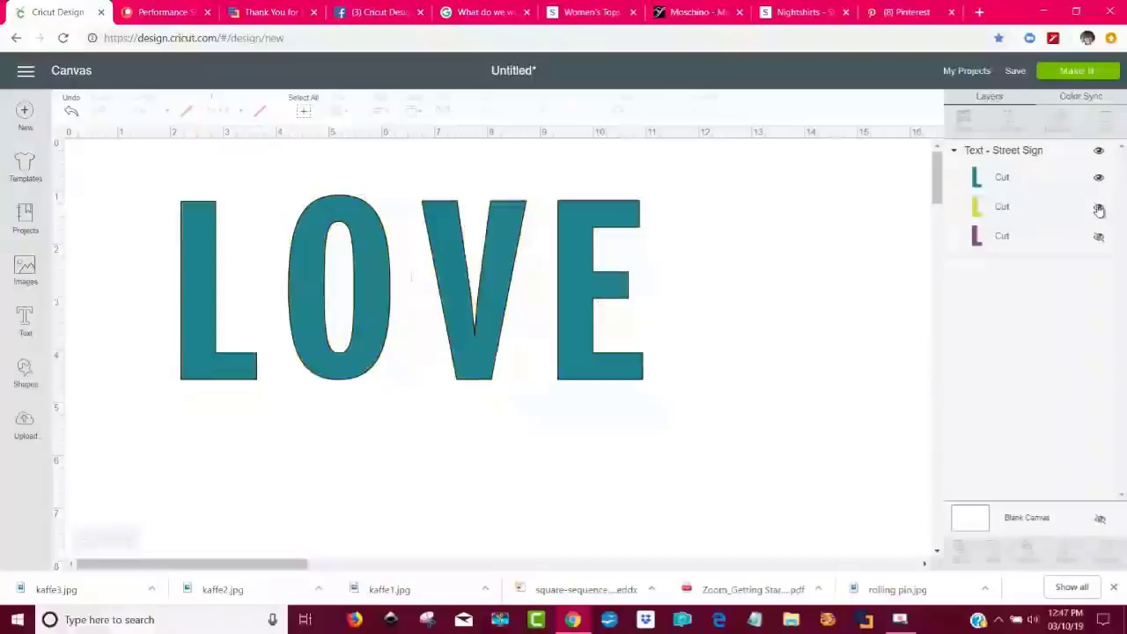
pyautogui.click(491, 334)
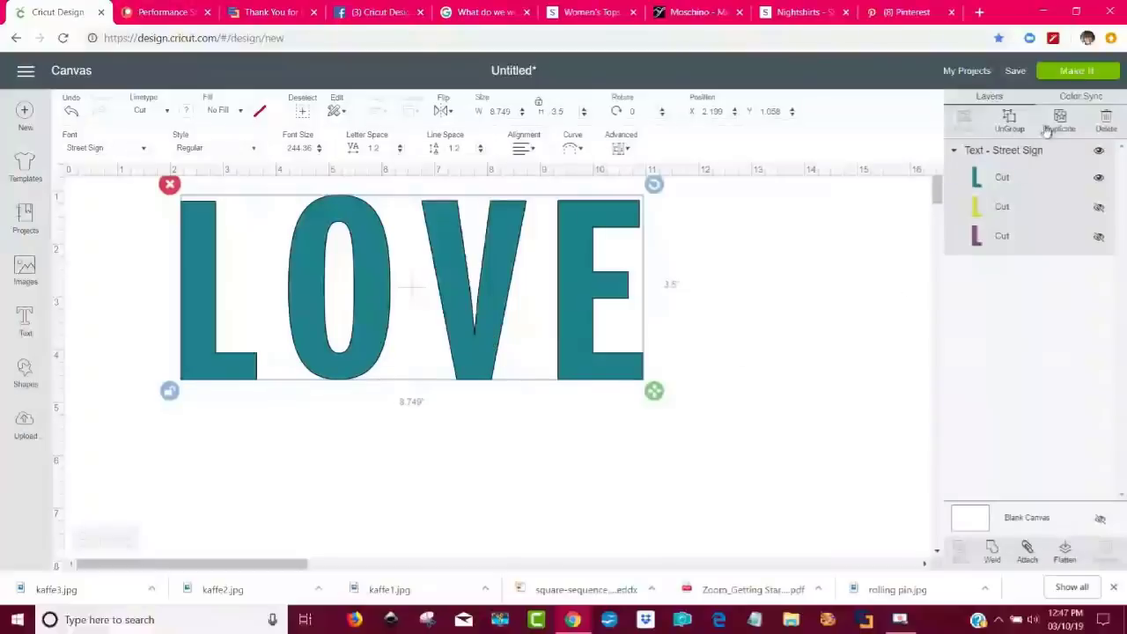
pyautogui.click(1008, 119)
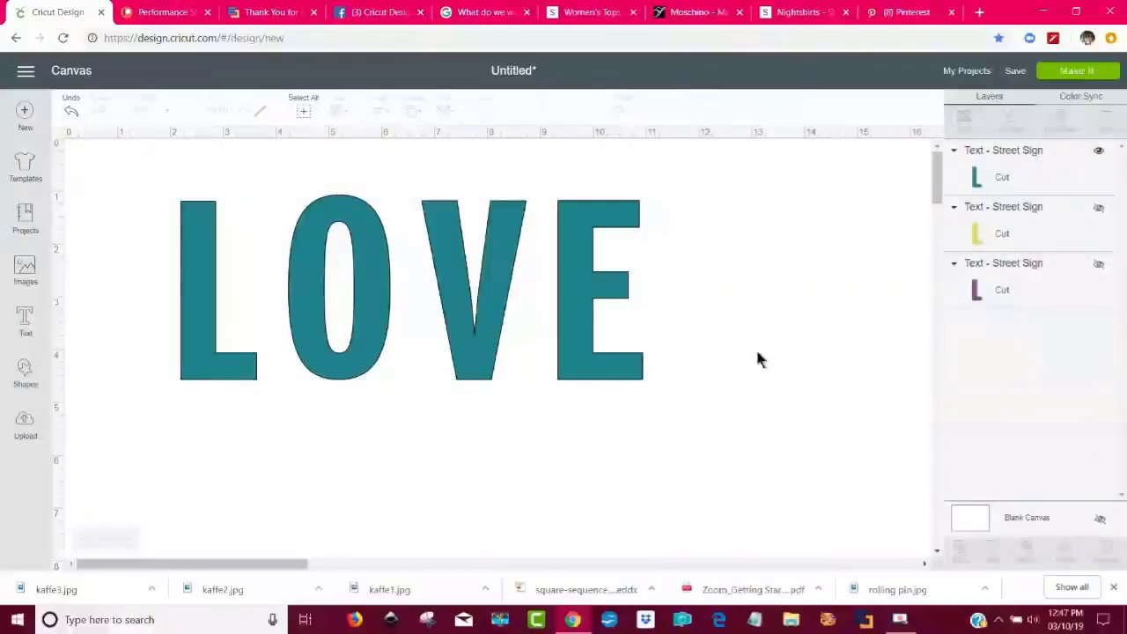
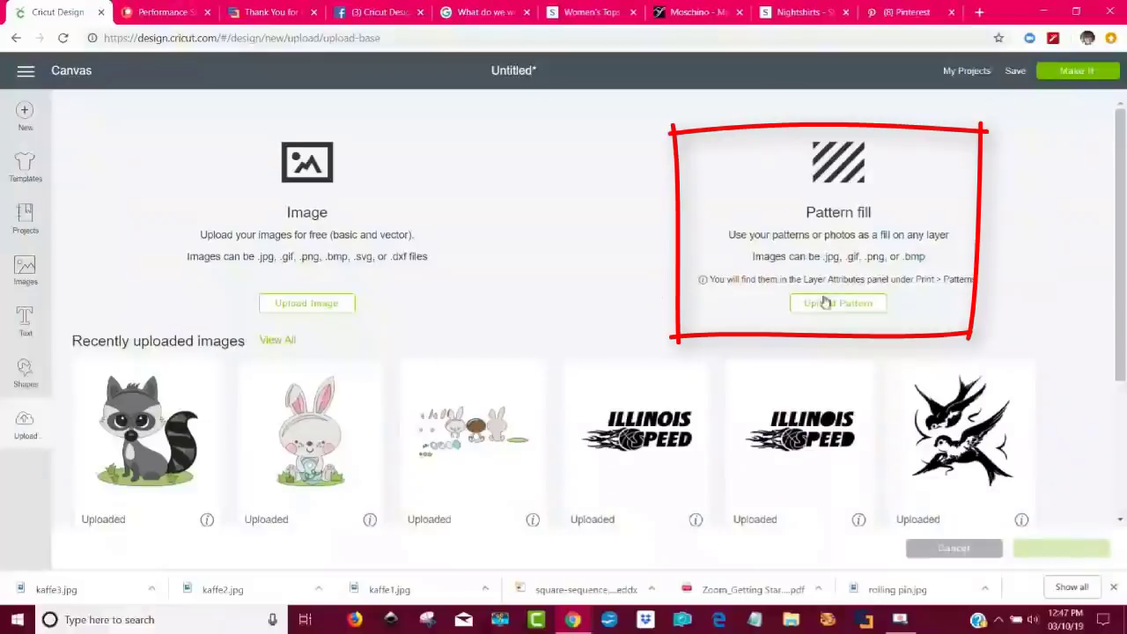
# Upload the kaffe3 image from the kaffe patterns folder as a pattern fill.
pyautogui.click(857, 308)
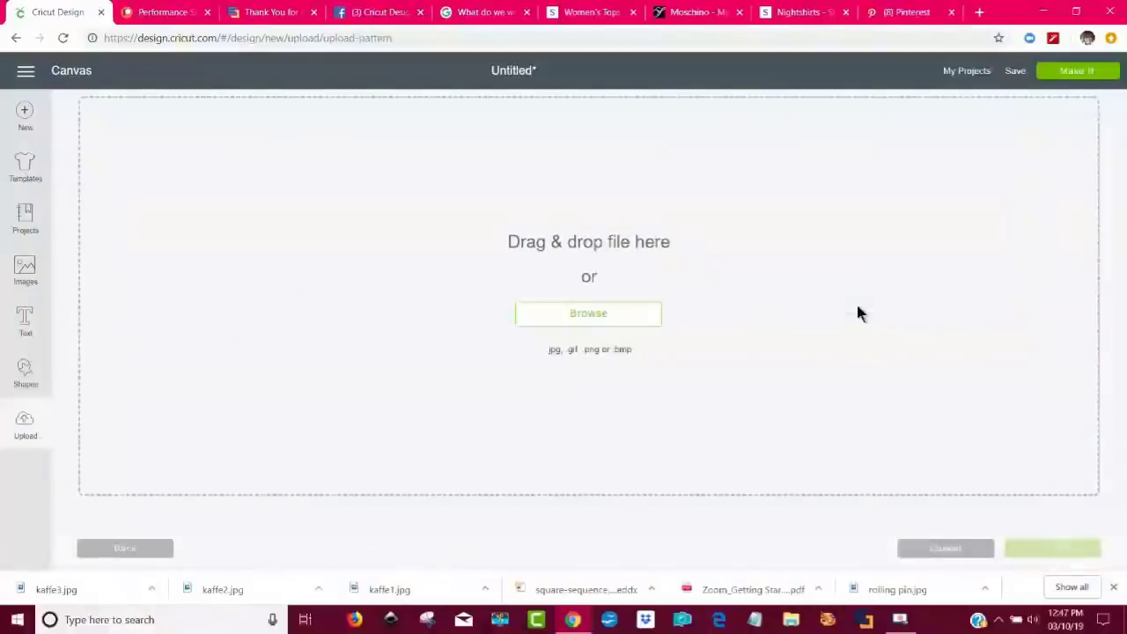
pyautogui.click(619, 323)
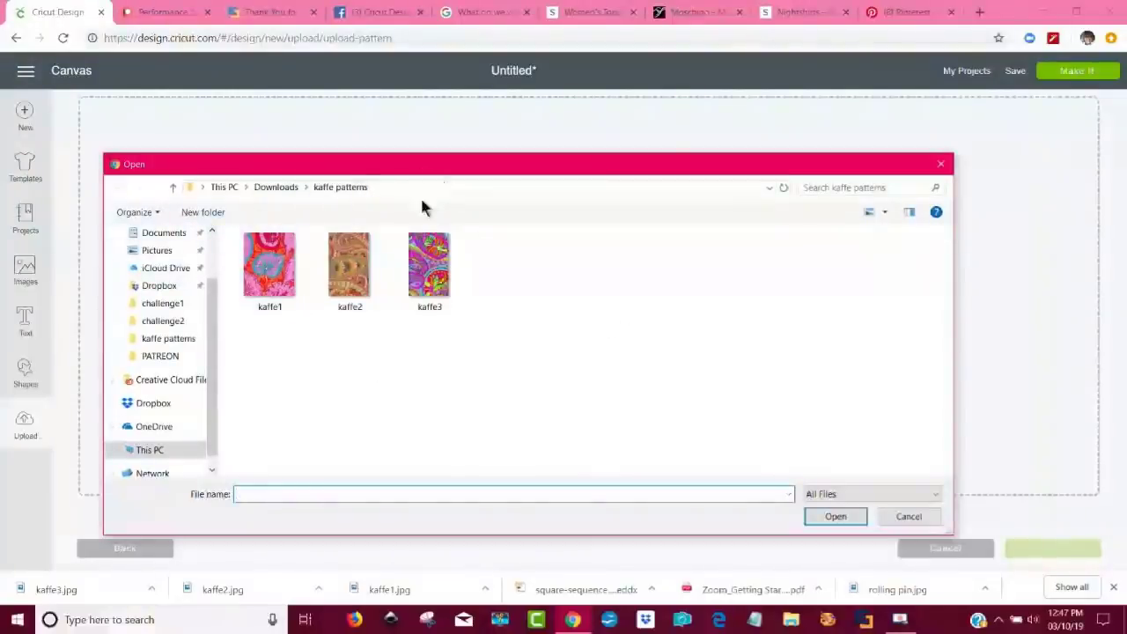
pyautogui.click(438, 276)
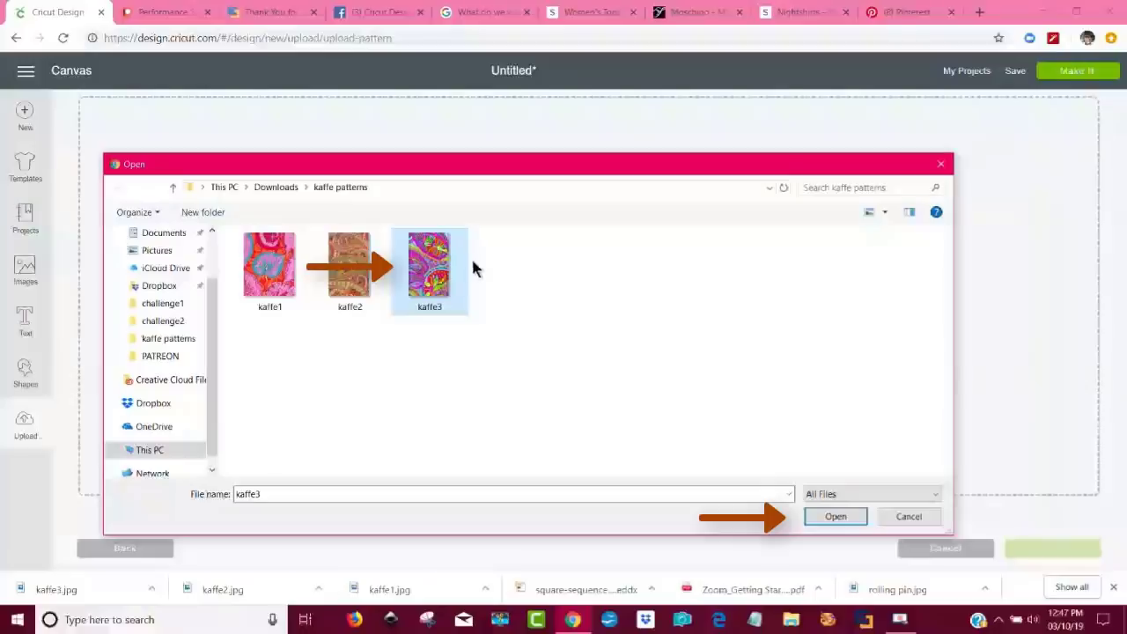
pyautogui.click(832, 518)
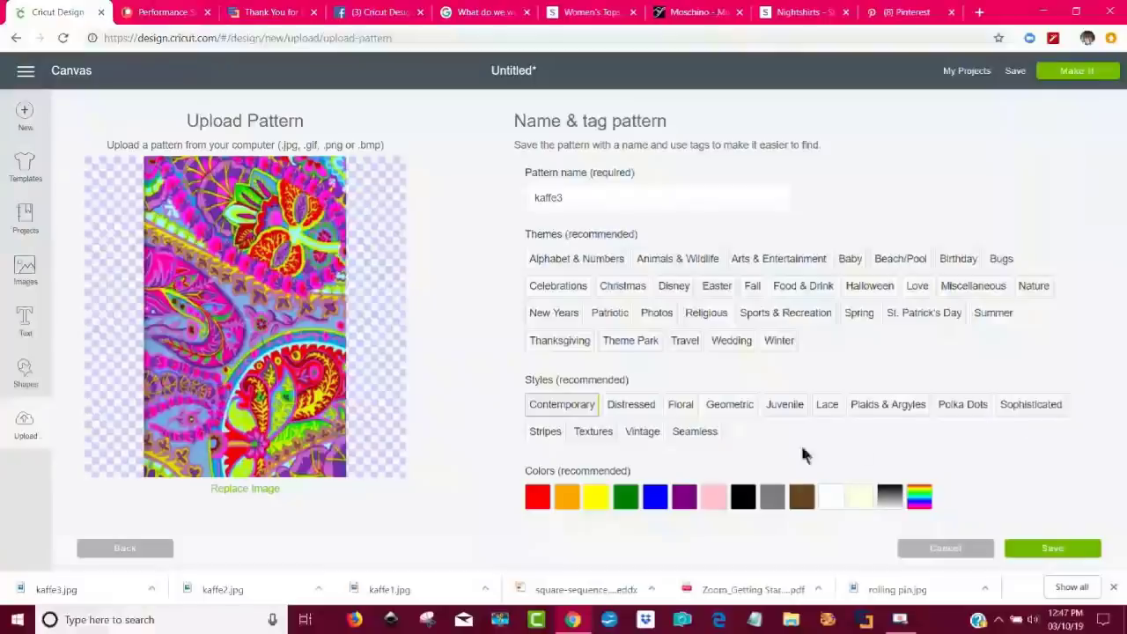
# Tag the kaffe3 pattern with the purple, pink, rainbow, yellow and red colors and save it.
pyautogui.click(685, 501)
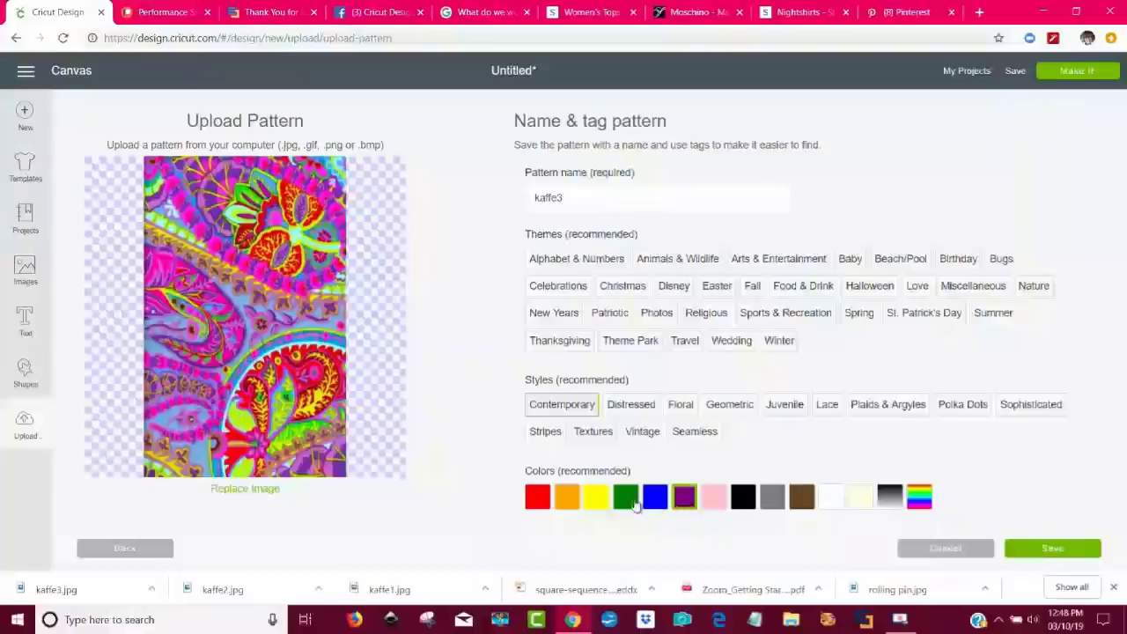
pyautogui.click(716, 500)
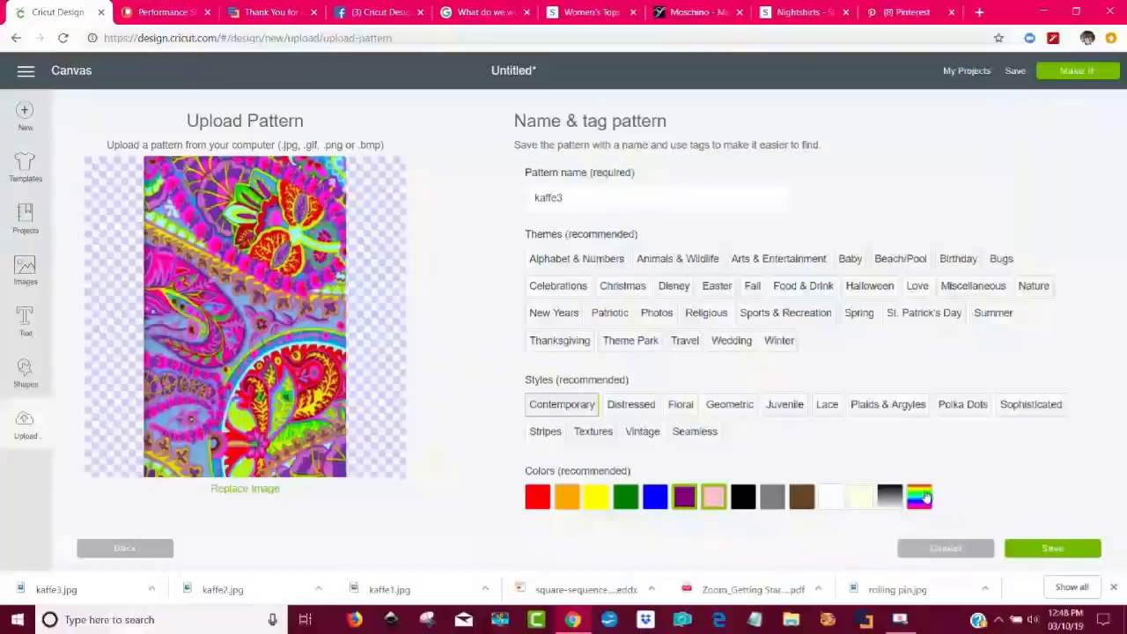
pyautogui.click(922, 498)
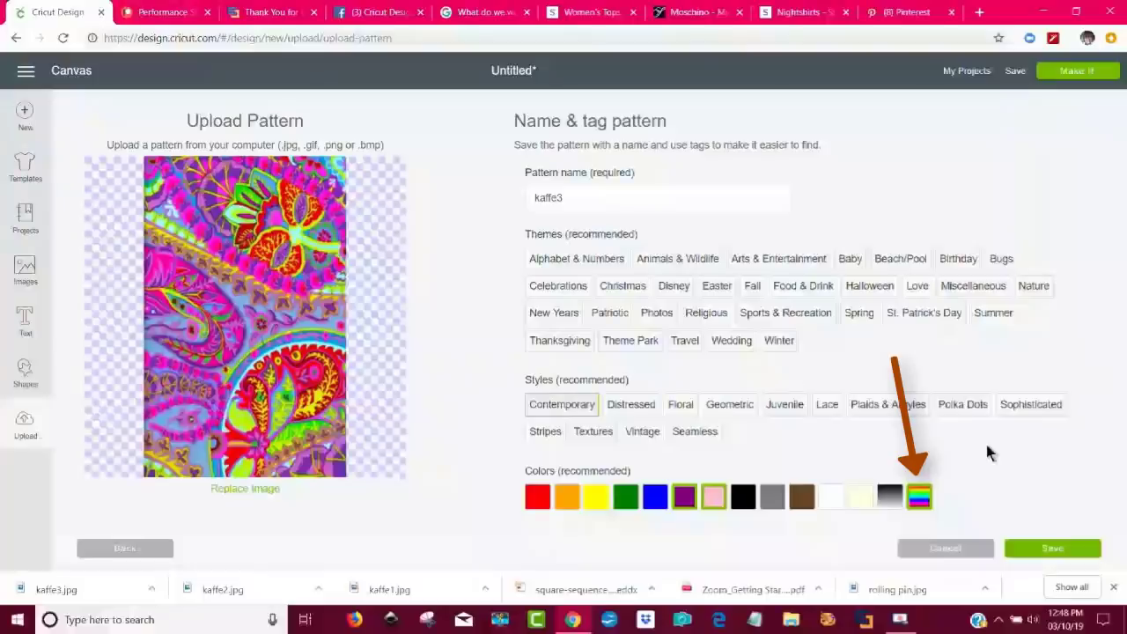
pyautogui.click(596, 498)
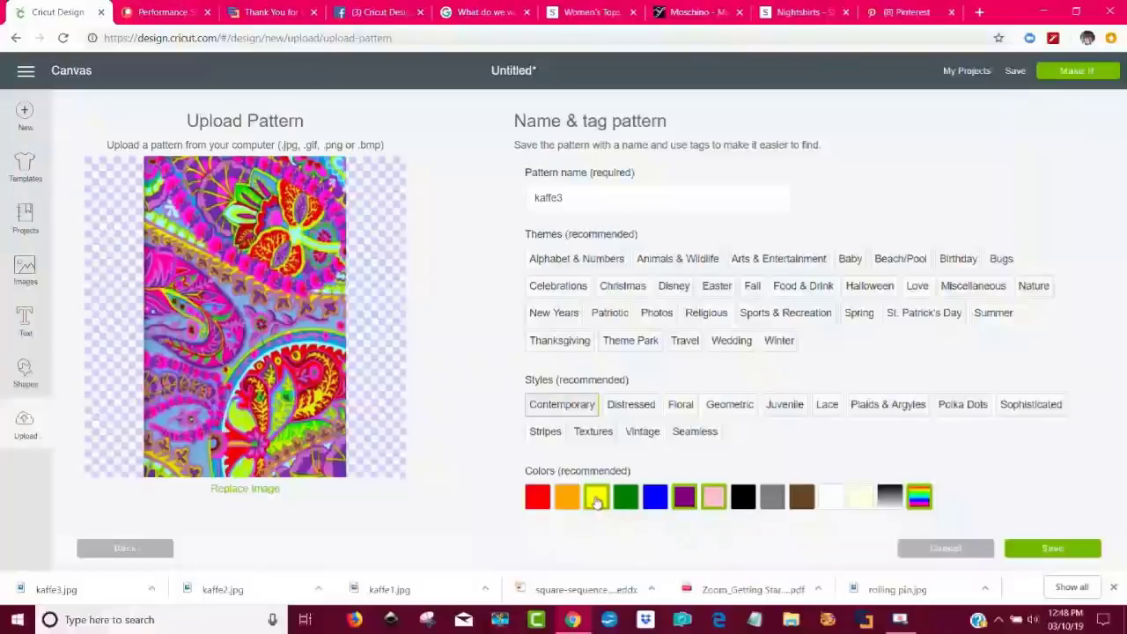
pyautogui.click(539, 504)
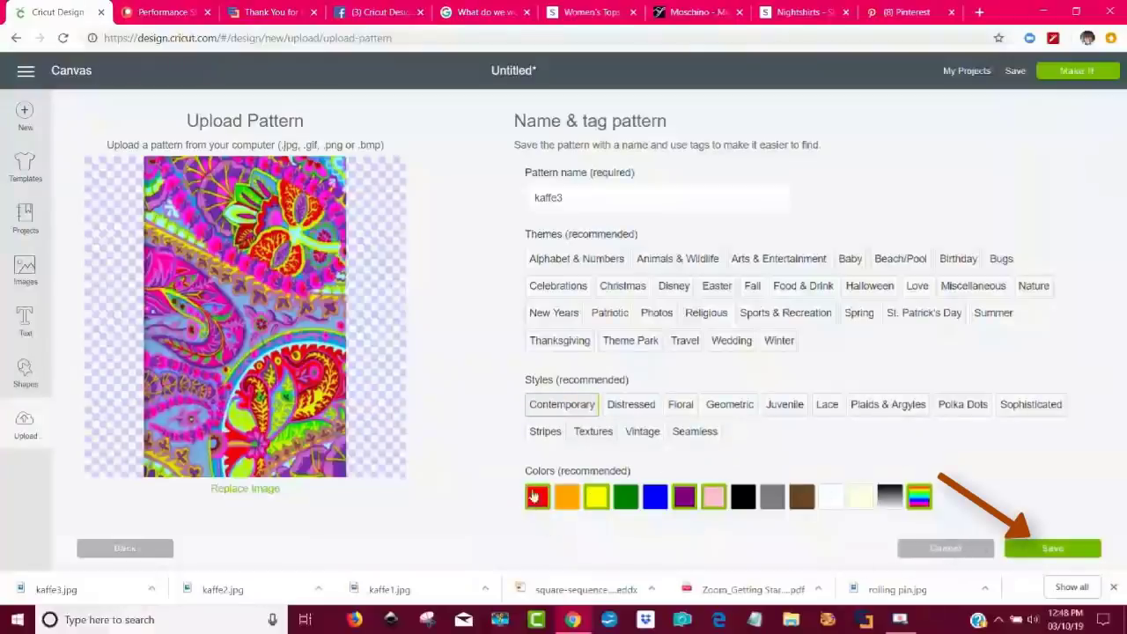
pyautogui.click(1054, 549)
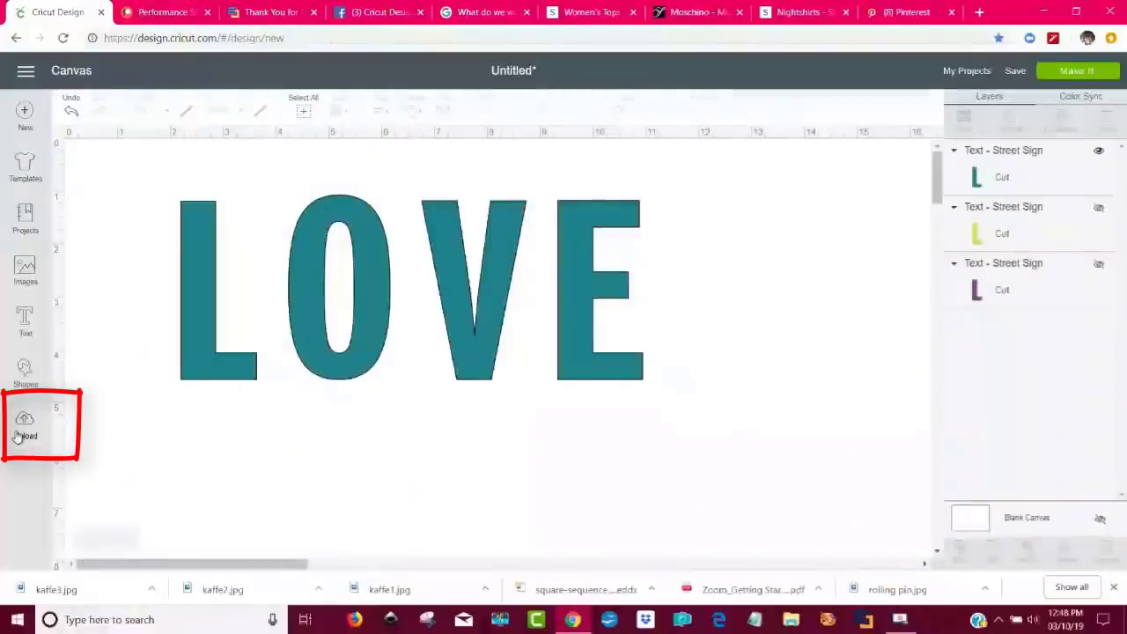
# Upload the kaffe2 image from the kaffe patterns folder as a pattern fill.
pyautogui.click(21, 434)
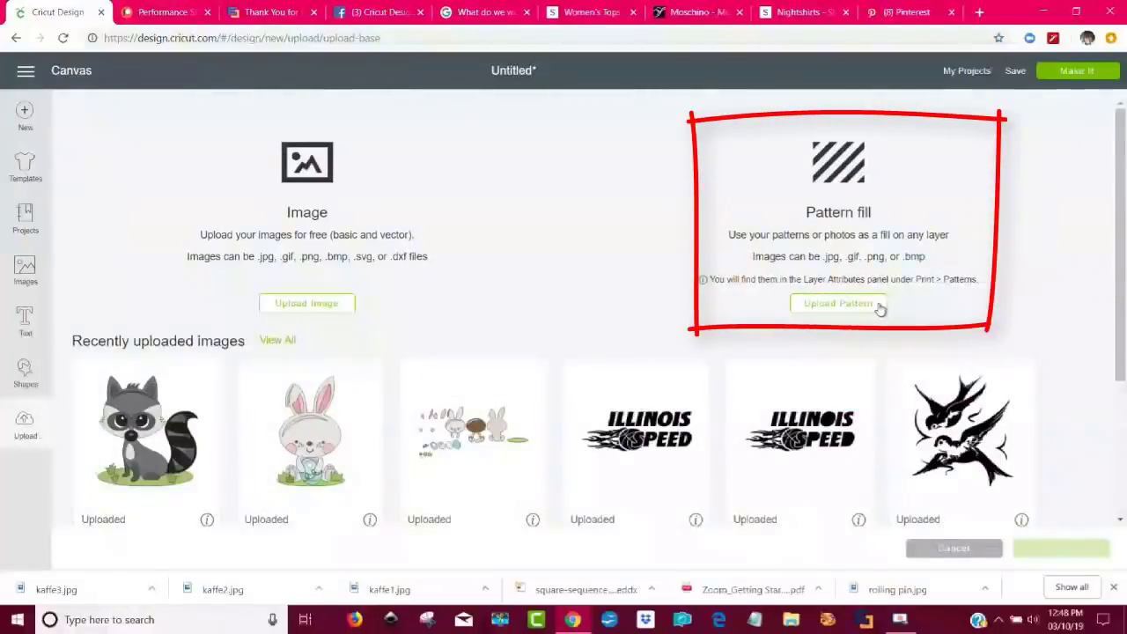
pyautogui.click(878, 306)
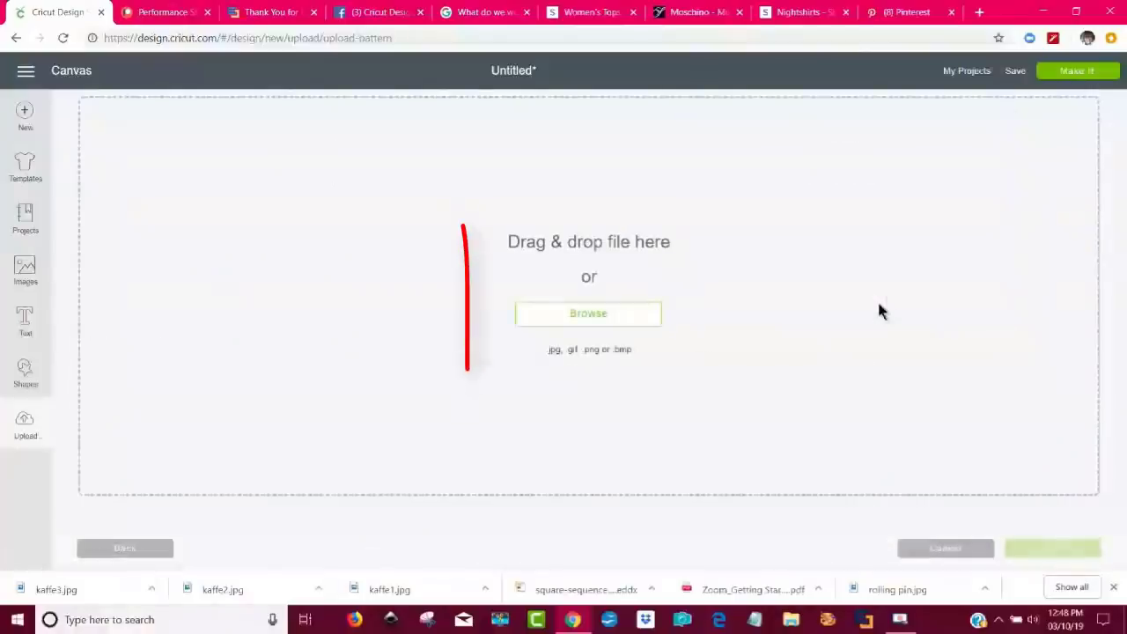
pyautogui.click(644, 322)
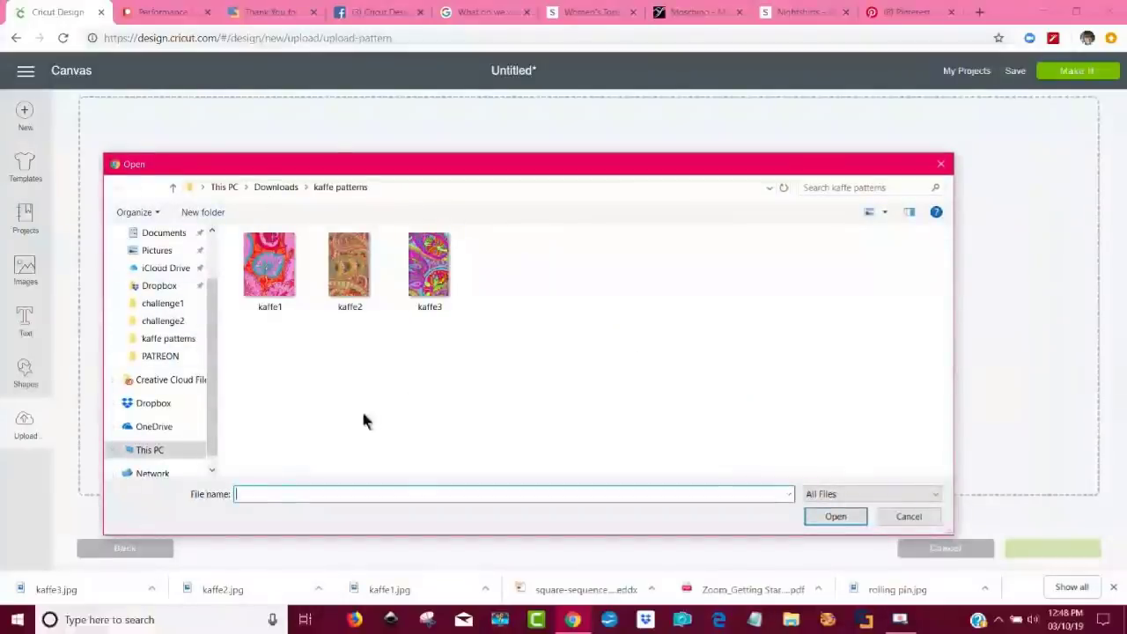
pyautogui.click(348, 261)
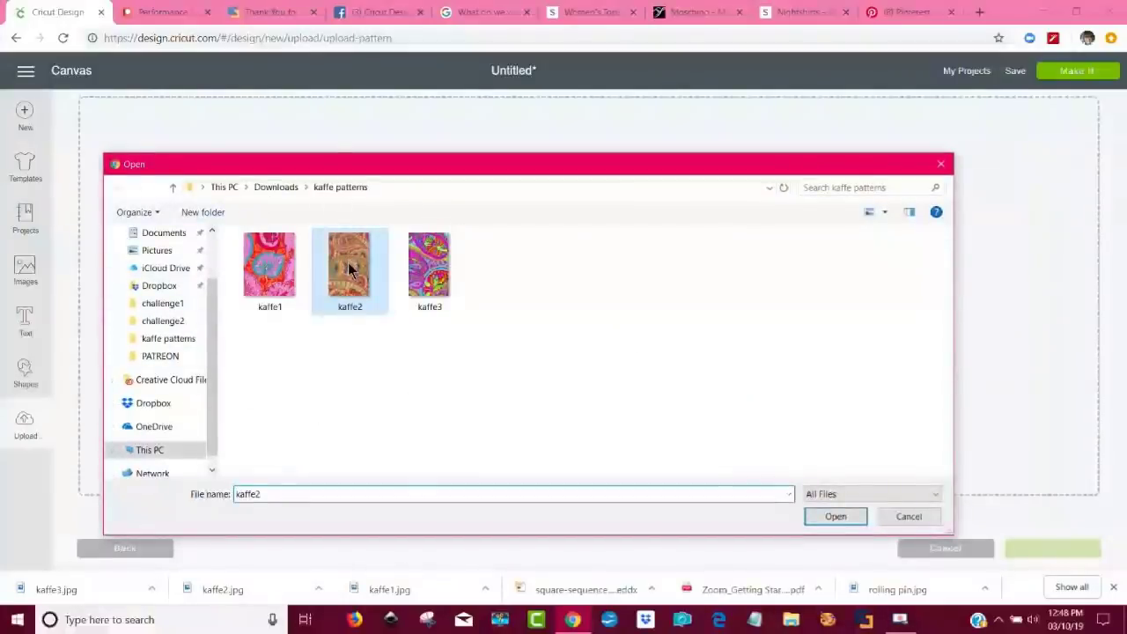
pyautogui.click(836, 517)
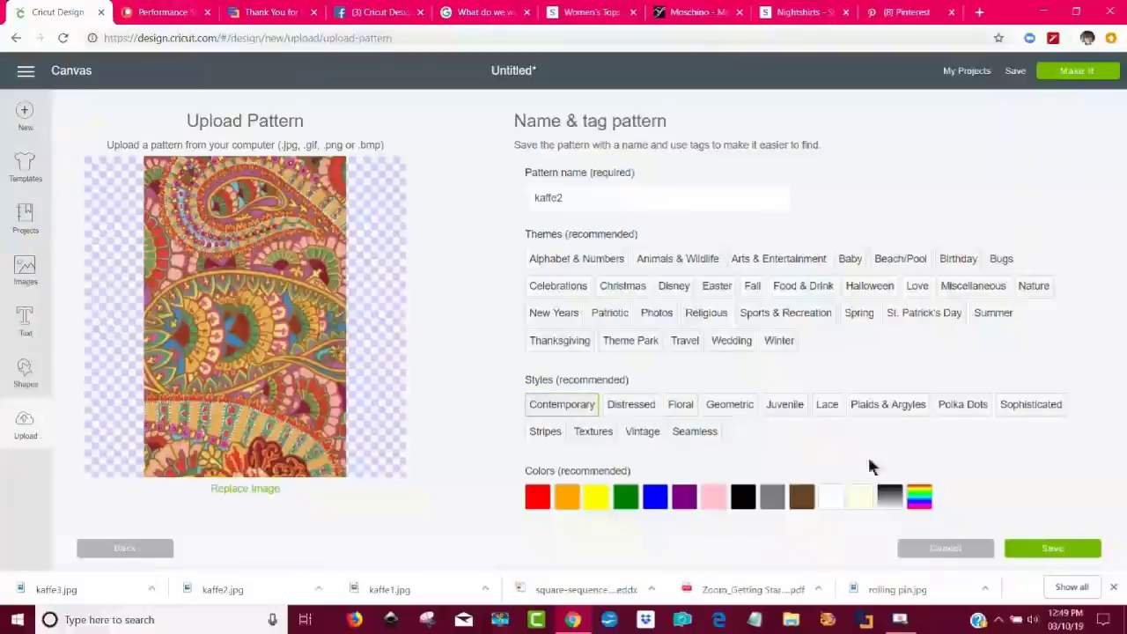
# Tag the kaffe2 pattern with the rainbow and orange colors, save it, and return to the canvas.
pyautogui.click(919, 499)
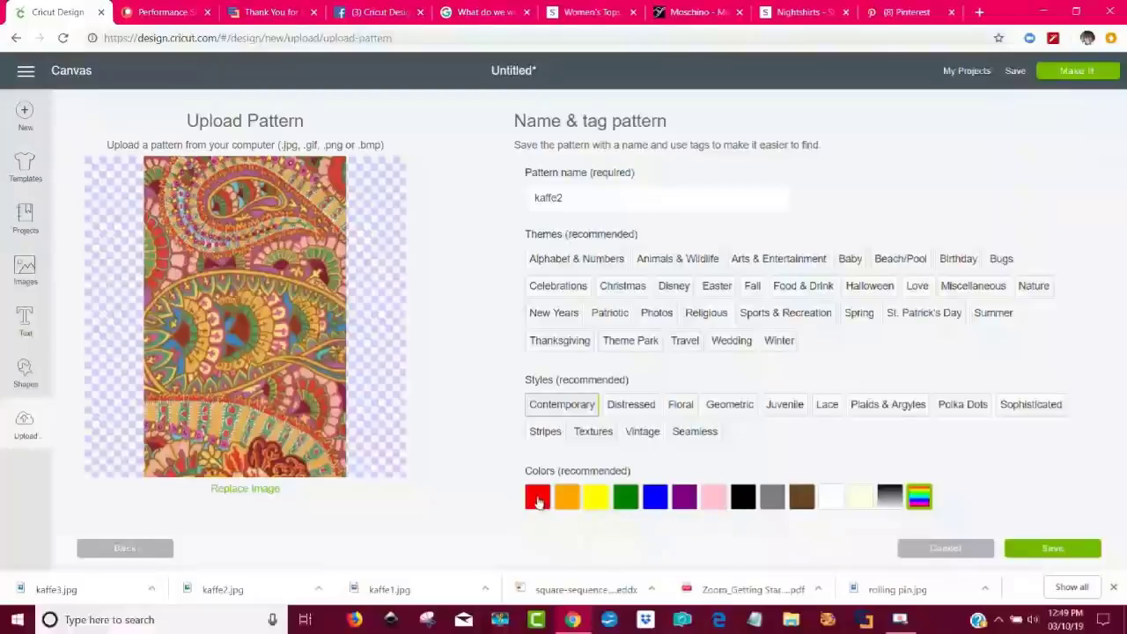
pyautogui.click(569, 499)
pyautogui.click(1061, 549)
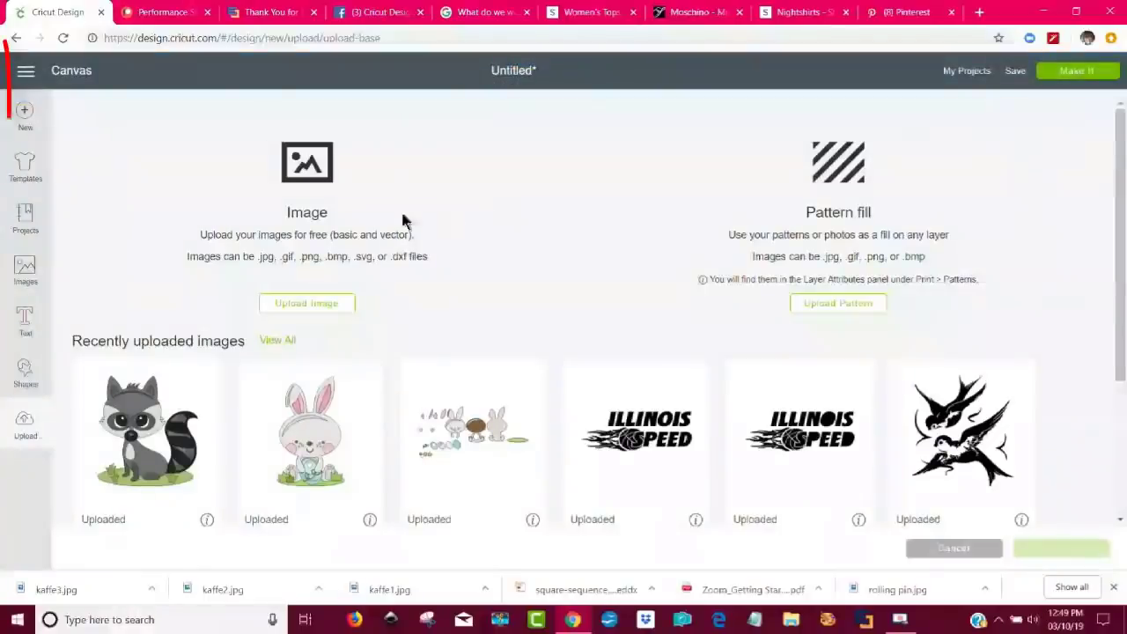
pyautogui.click(73, 75)
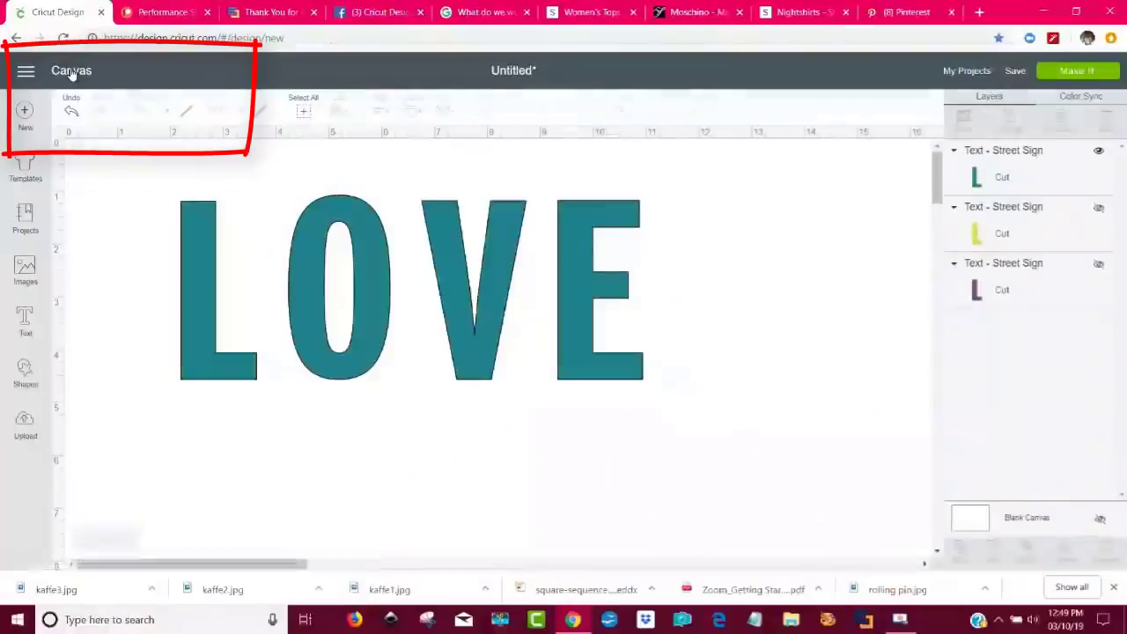
# Switch to the Saks Fifth Avenue page and examine the full logo lettering on the Moschino Mixed Logo Tee.
pyautogui.click(194, 298)
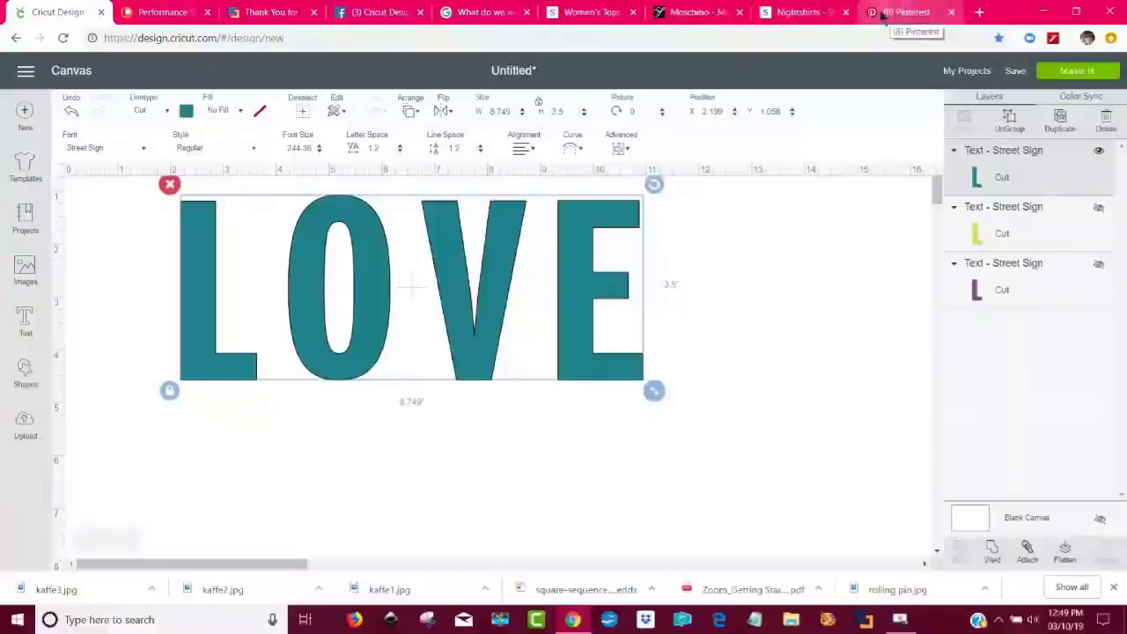
pyautogui.click(690, 14)
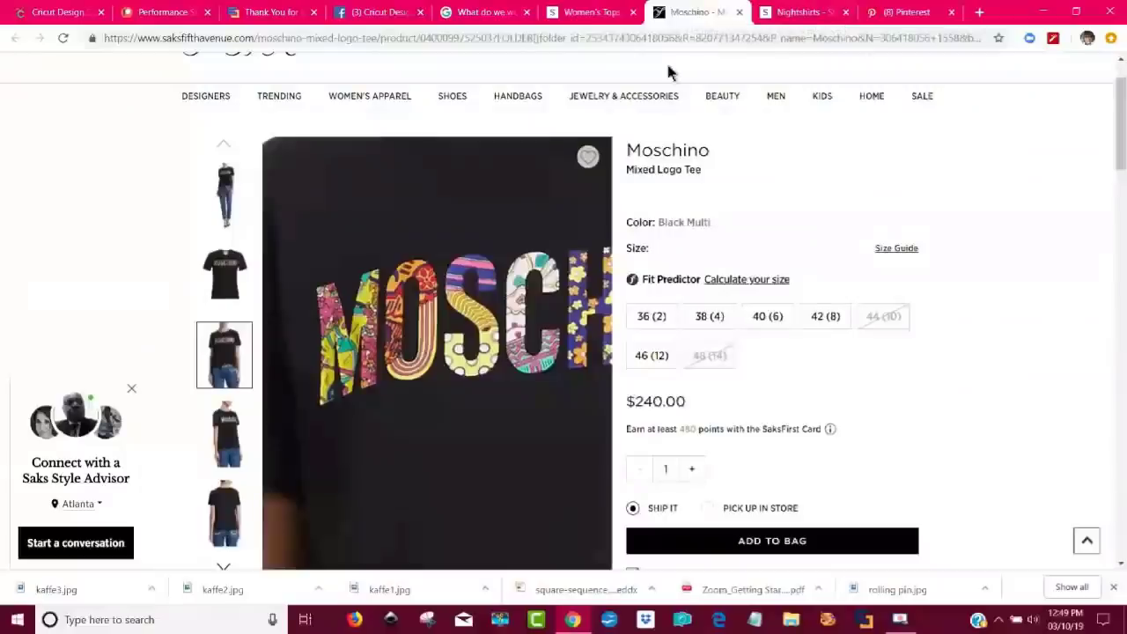
pyautogui.rightClick(452, 397)
pyautogui.click(445, 410)
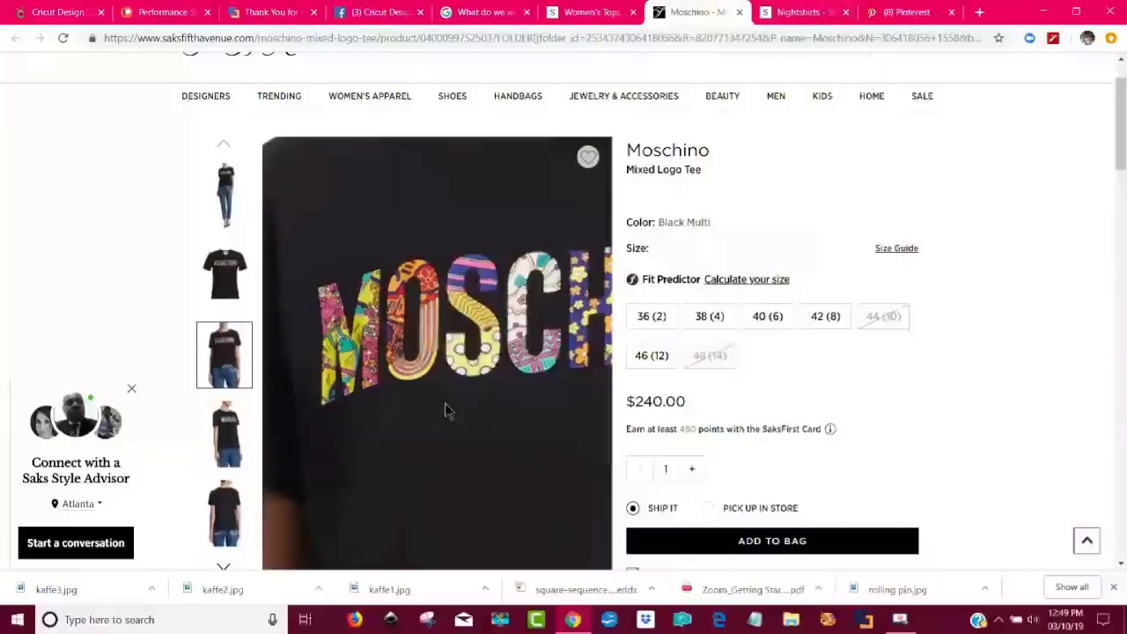
pyautogui.scroll(-4, 404, 405)
pyautogui.click(304, 273)
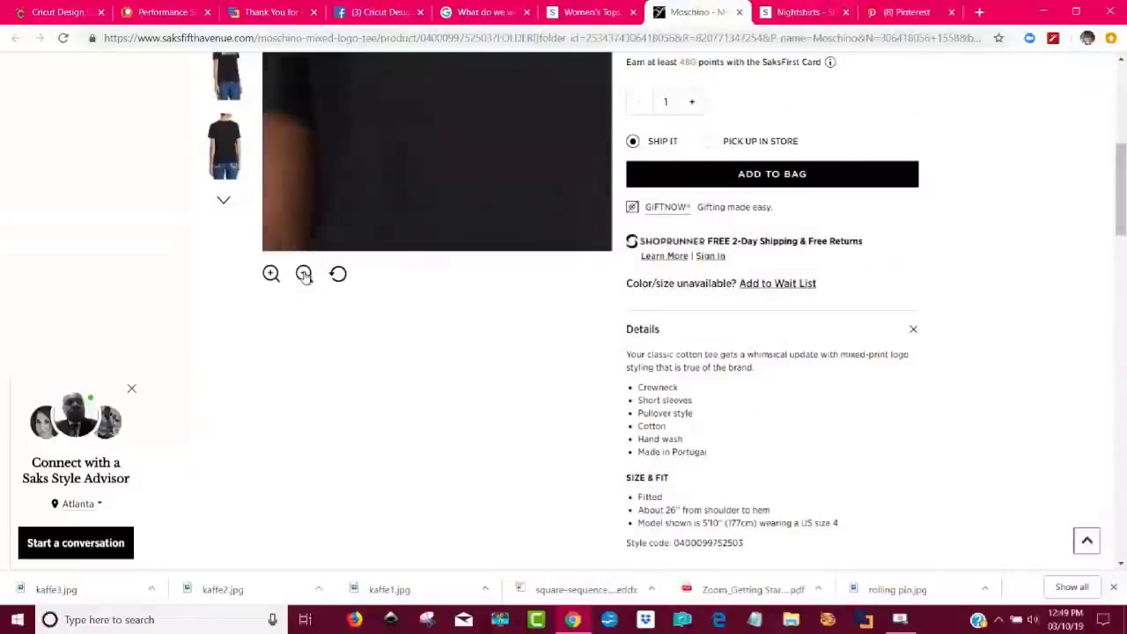
pyautogui.scroll(5, 490, 401)
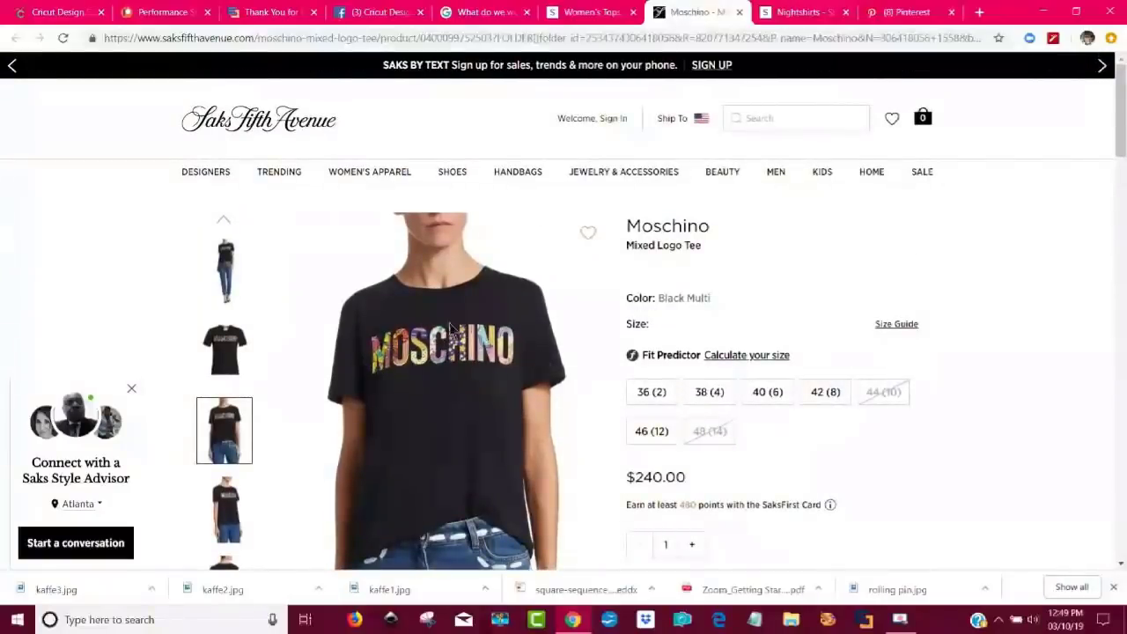
# Switch back to Cricut Design Space, move the teal LOVE text to about X 2.24, Y 1.13, and curve it slightly.
pyautogui.click(39, 12)
pyautogui.moveTo(574, 290)
pyautogui.mouseDown()
pyautogui.moveTo(573, 330)
pyautogui.moveTo(578, 299)
pyautogui.mouseUp()
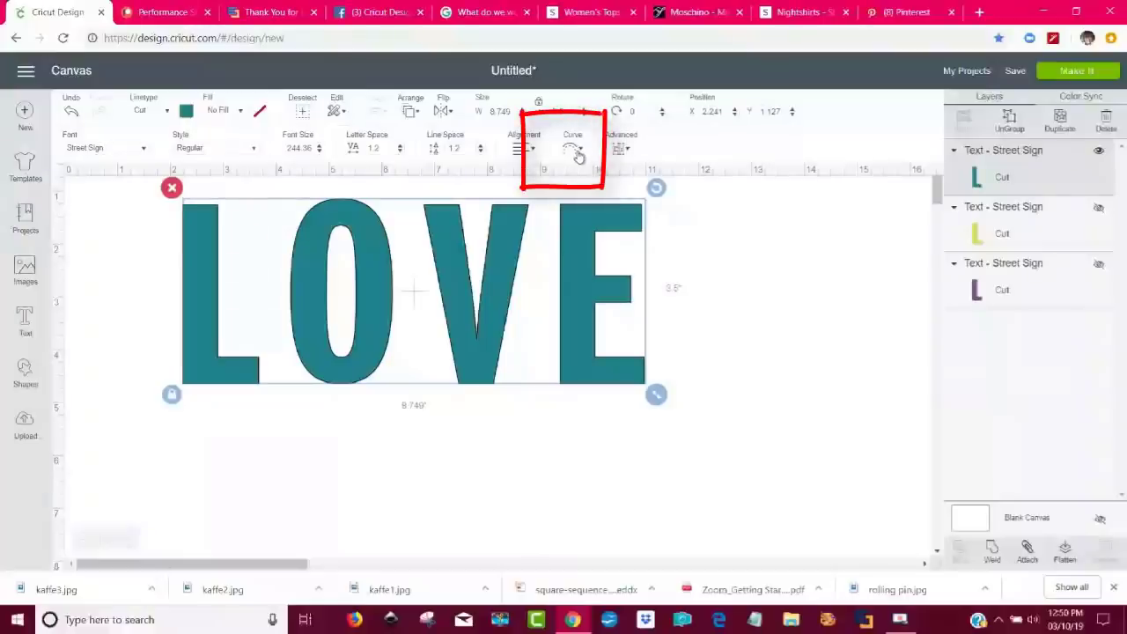
pyautogui.click(579, 154)
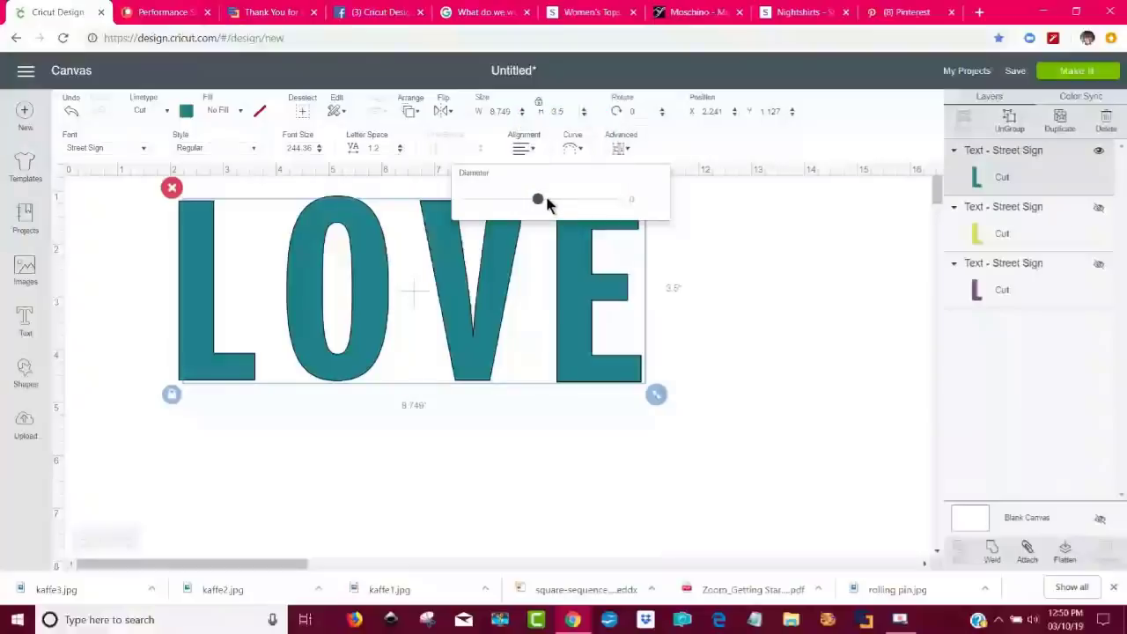
pyautogui.moveTo(545, 201); pyautogui.dragTo(547, 199)
pyautogui.click(868, 289)
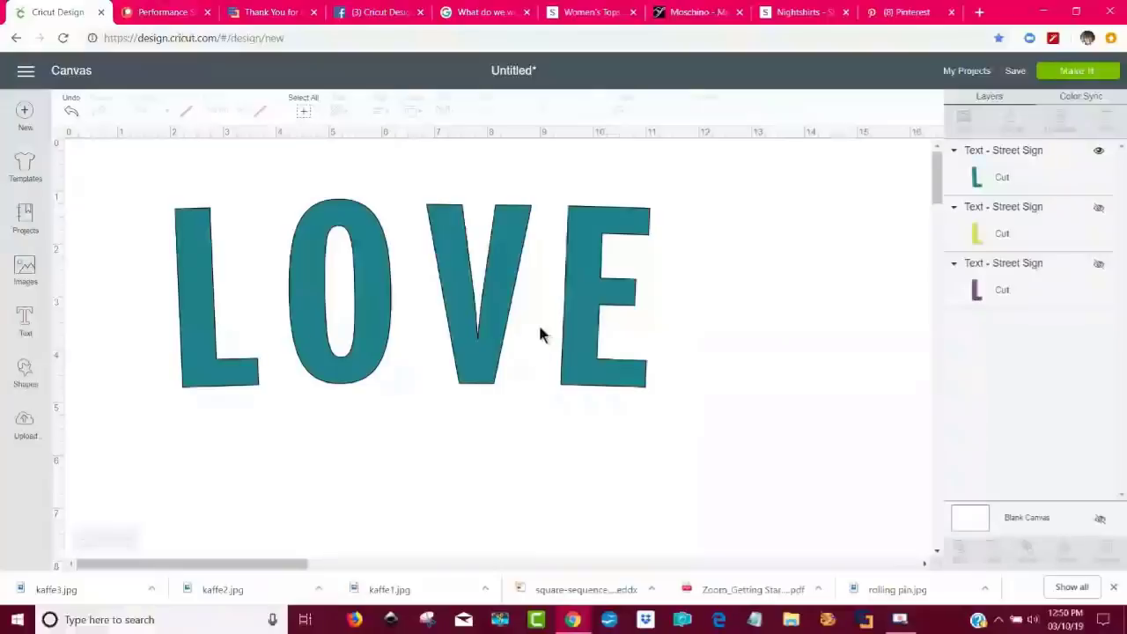
# Ungroup the curved teal LOVE text into separate letters and show the yellow outline layer.
pyautogui.click(595, 314)
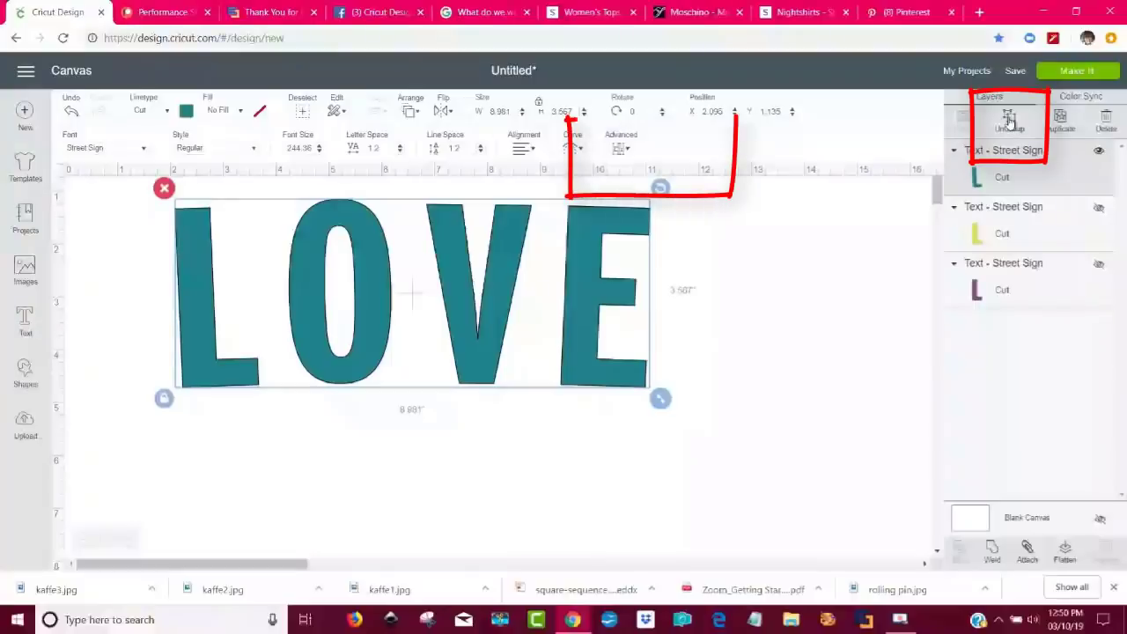
pyautogui.click(621, 150)
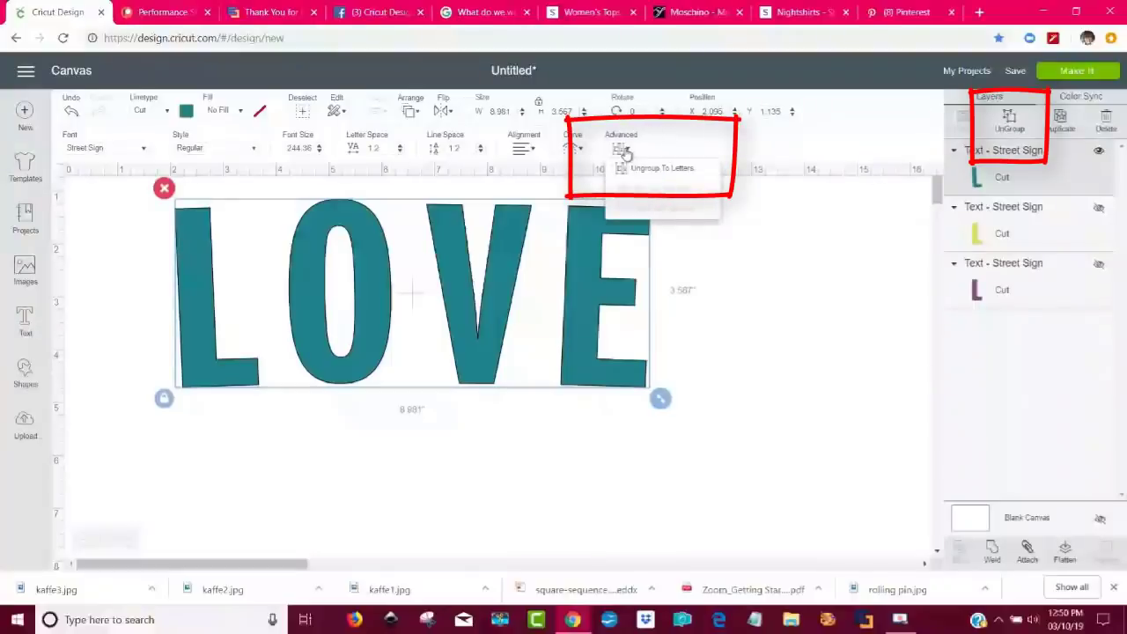
pyautogui.click(642, 172)
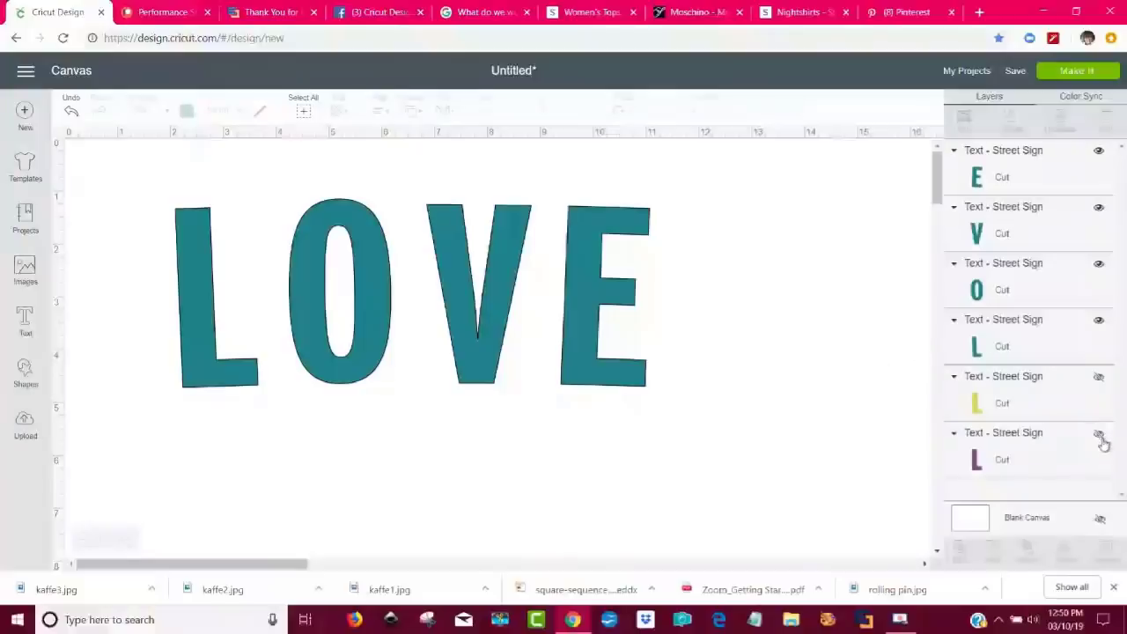
pyautogui.click(1098, 380)
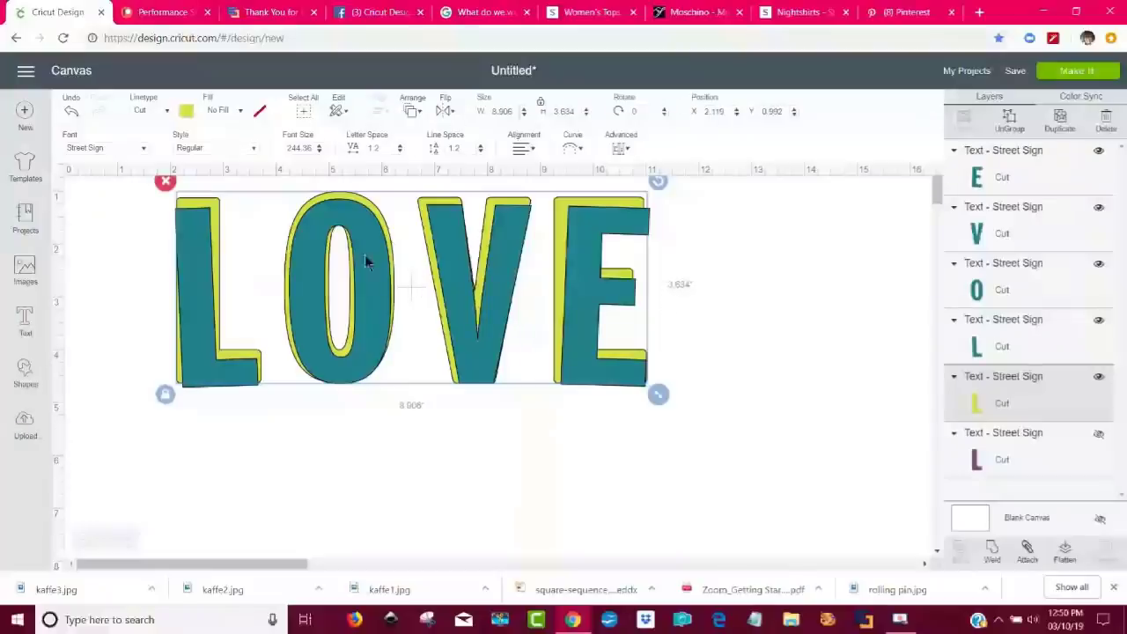
# Undo showing the yellow layer, the ungrouping to letters, and the curve on the teal LOVE text.
pyautogui.click(72, 113)
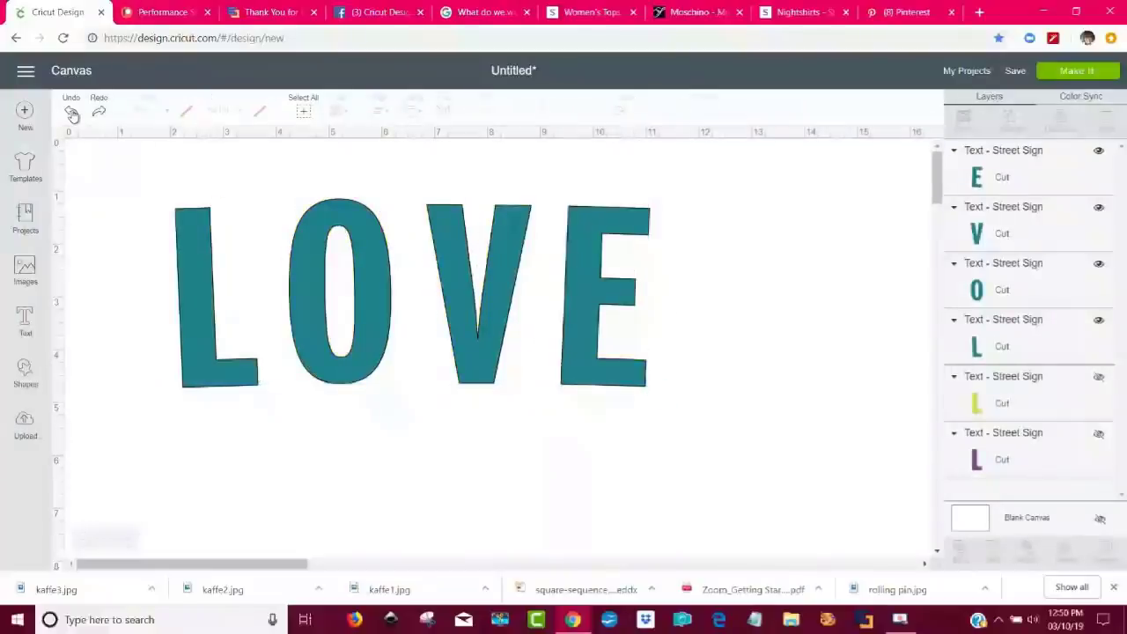
pyautogui.click(73, 113)
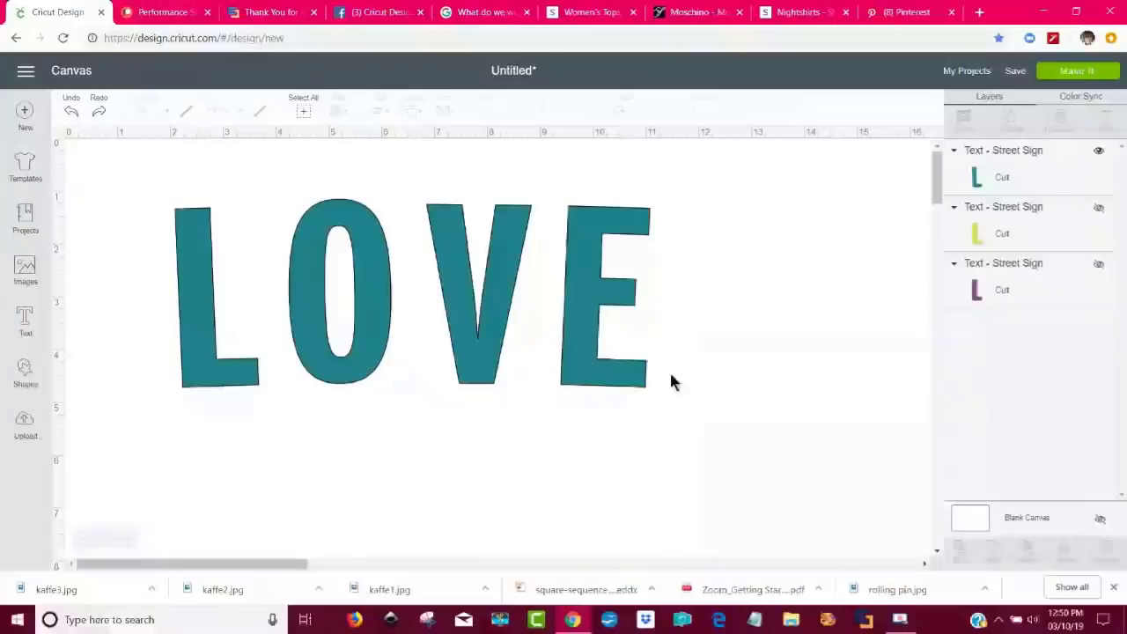
pyautogui.click(72, 113)
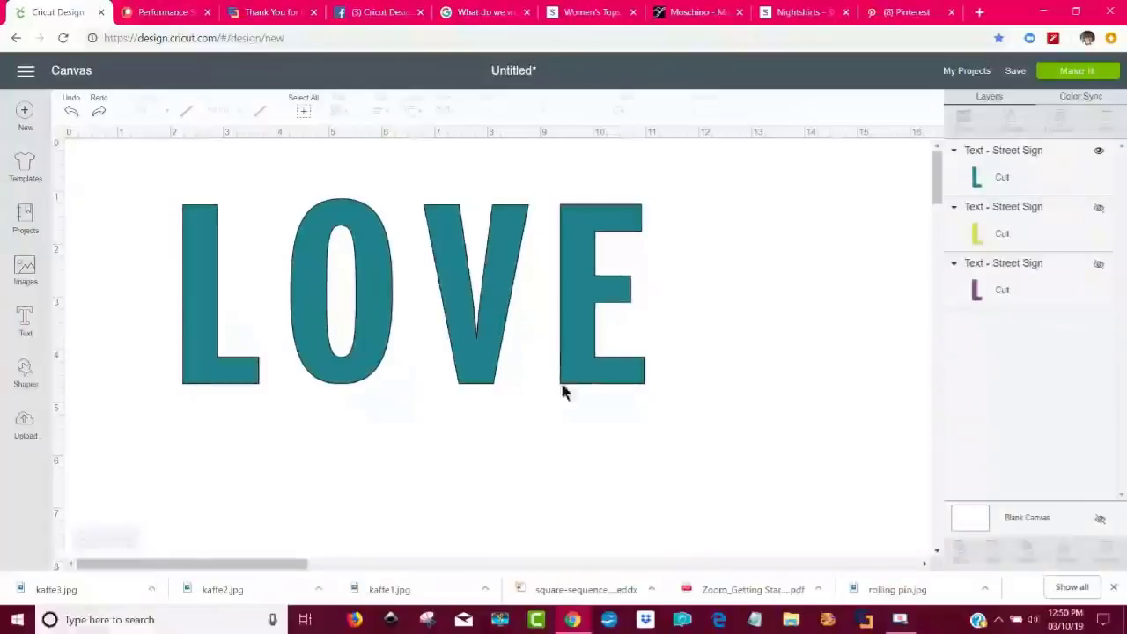
# Curve the teal LOVE text with a diameter of 214.203 and copy that diameter value.
pyautogui.click(619, 373)
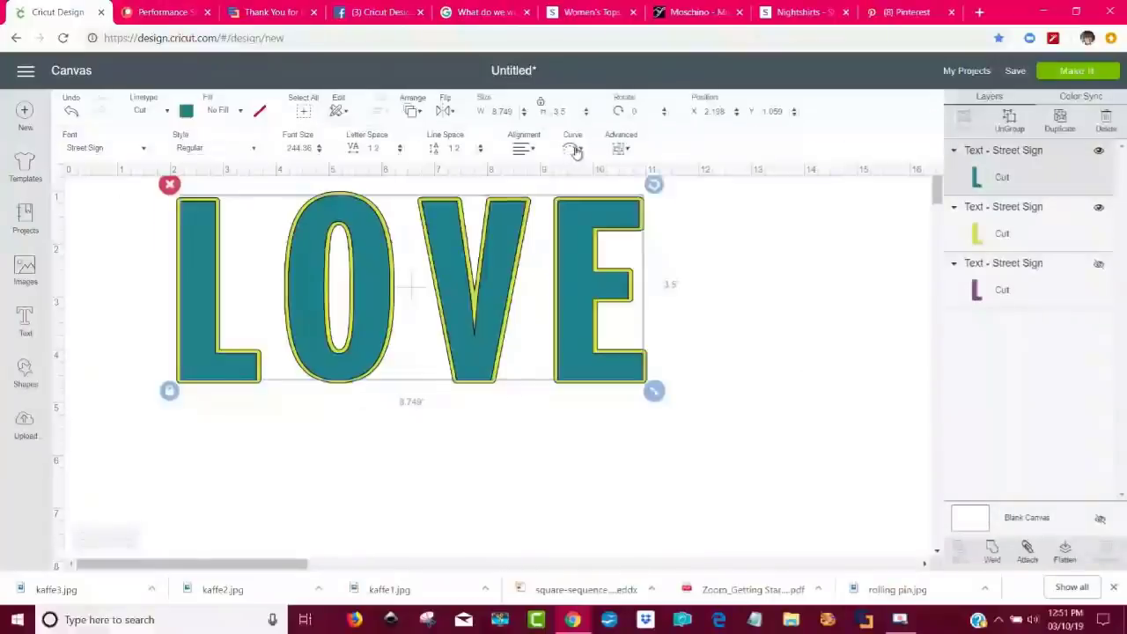
pyautogui.click(573, 150)
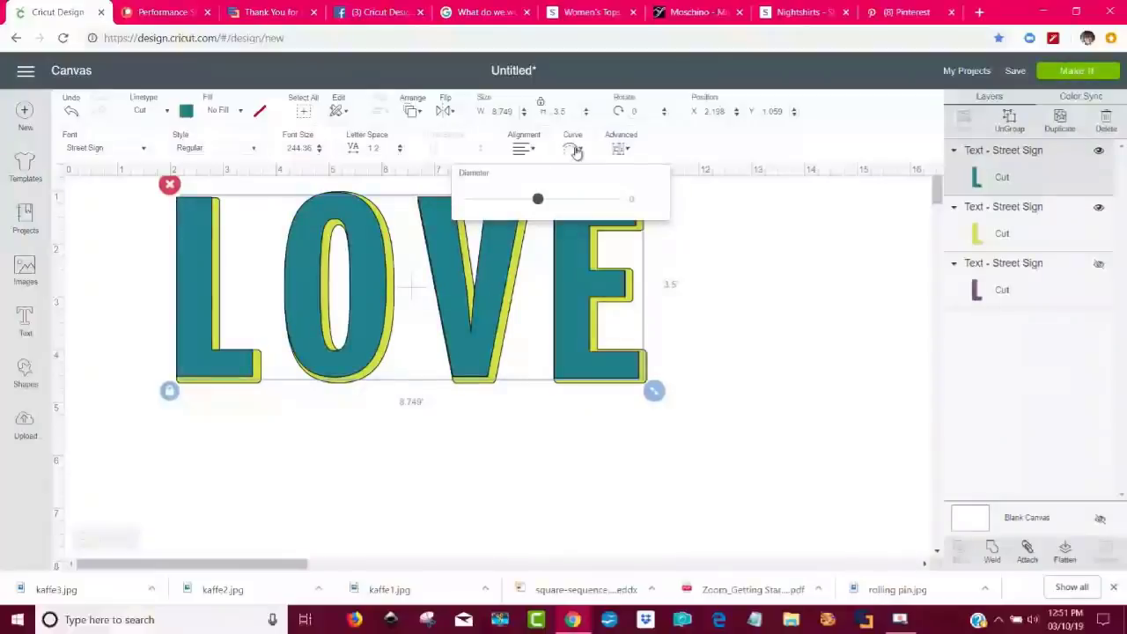
pyautogui.moveTo(543, 199); pyautogui.dragTo(545, 201)
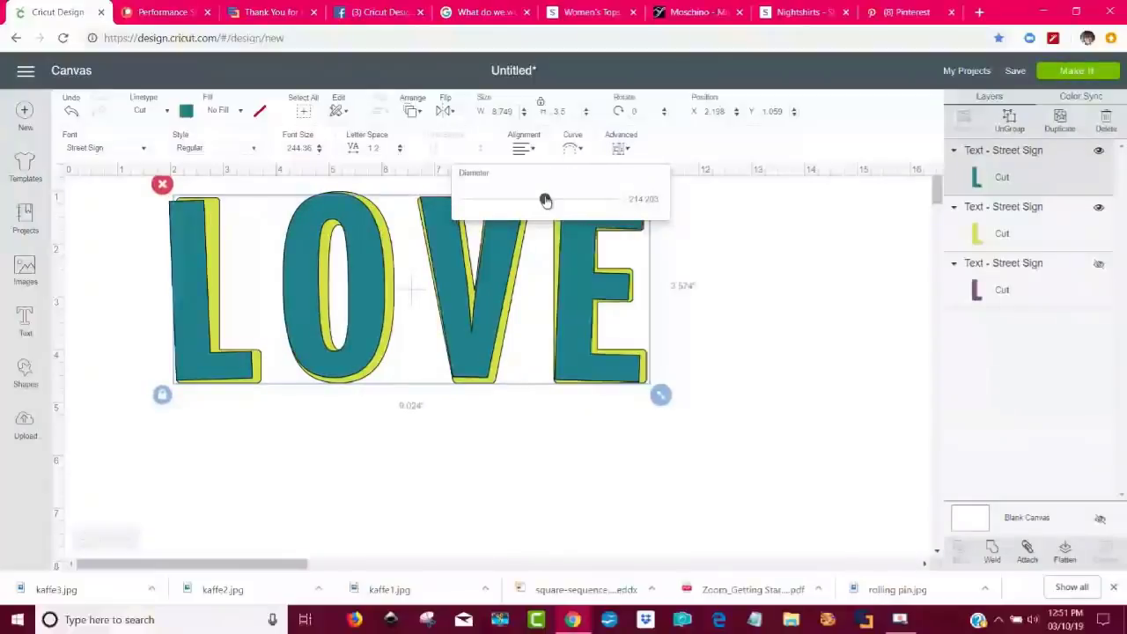
pyautogui.doubleClick(642, 199)
pyautogui.rightClick(644, 199)
pyautogui.click(680, 228)
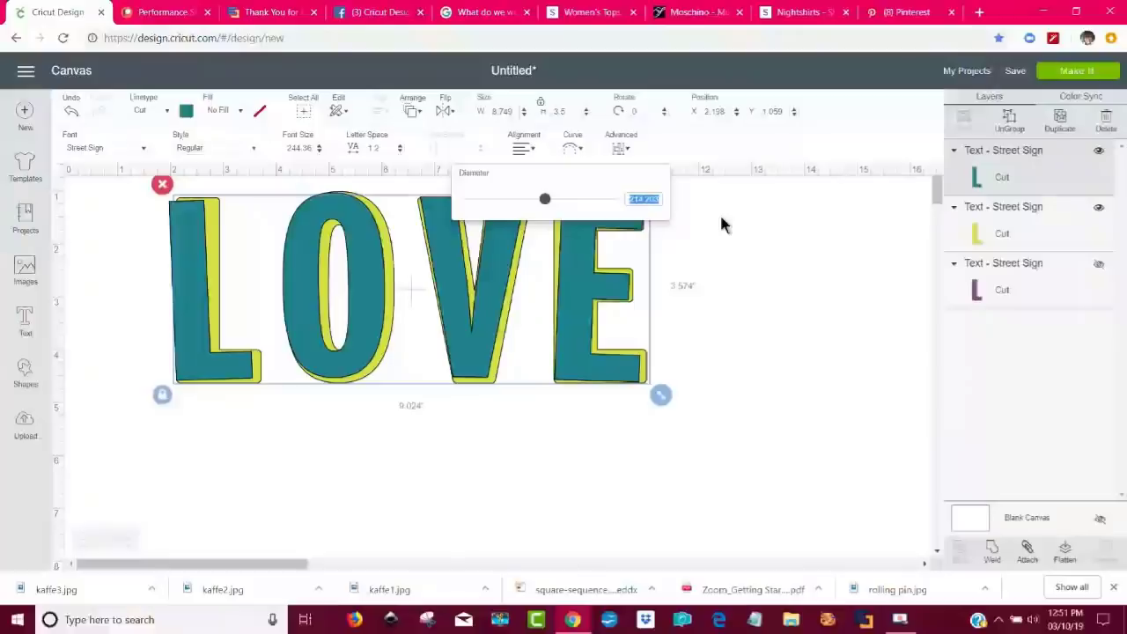
pyautogui.click(721, 219)
pyautogui.click(1030, 231)
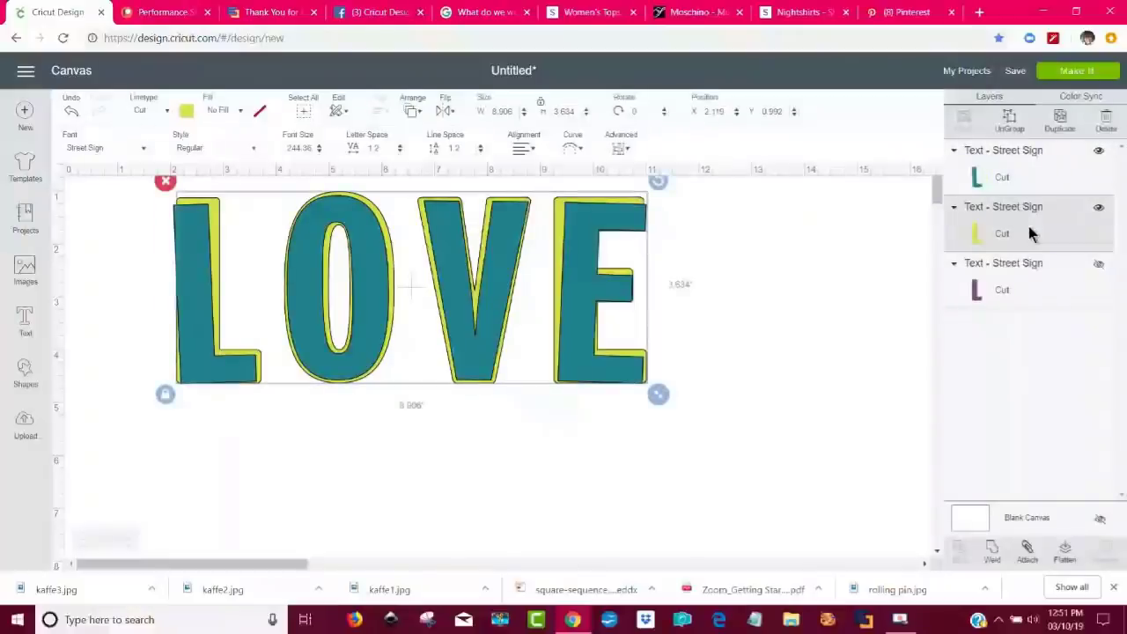
pyautogui.click(574, 150)
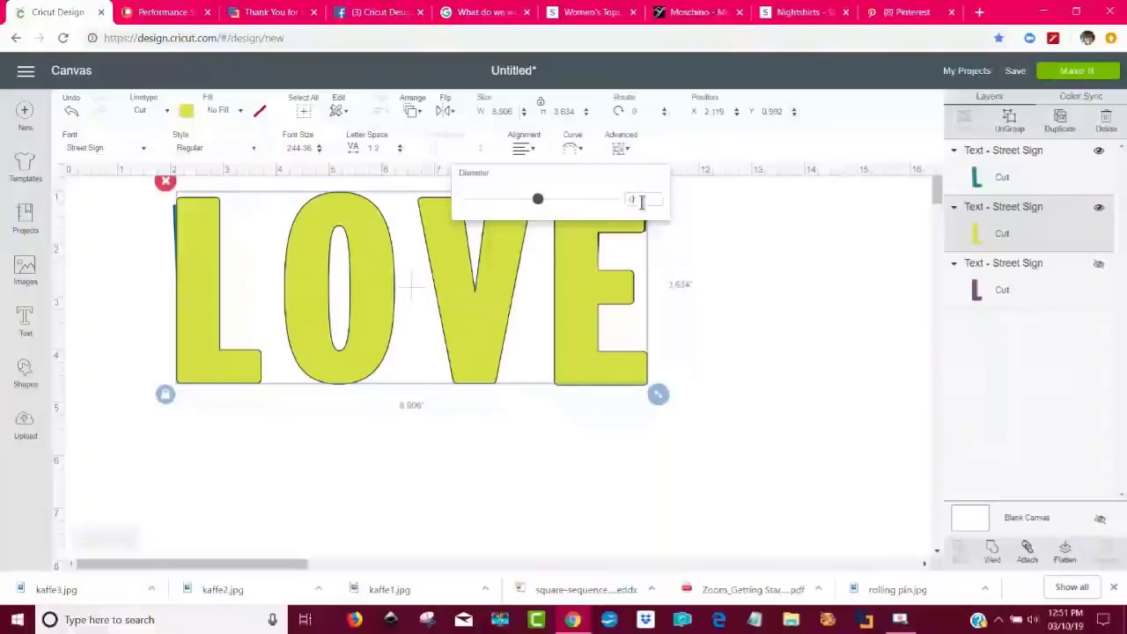
pyautogui.rightClick(622, 201)
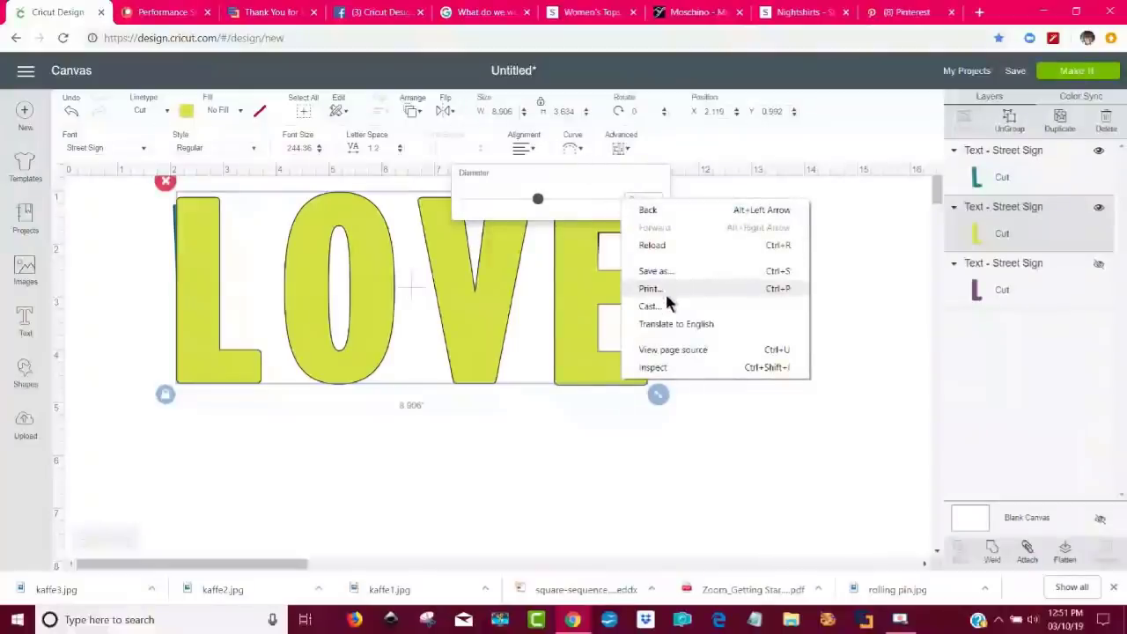
pyautogui.click(720, 192)
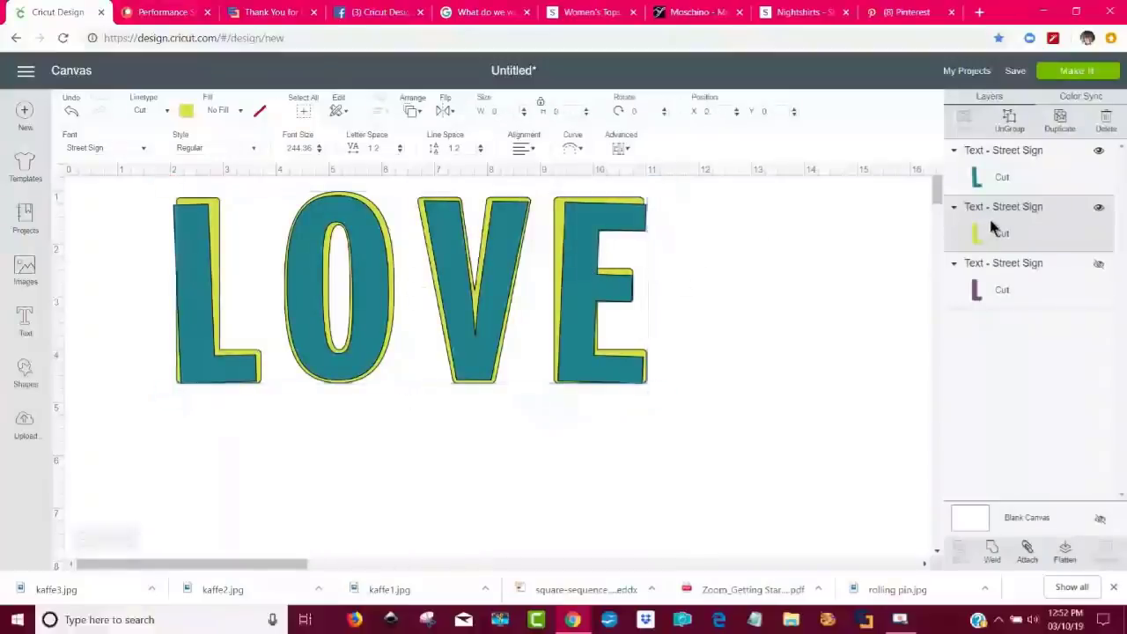
# Curve the yellow LOVE layer with the copied diameter of 214.203 and center the teal LOVE text over it.
pyautogui.click(572, 156)
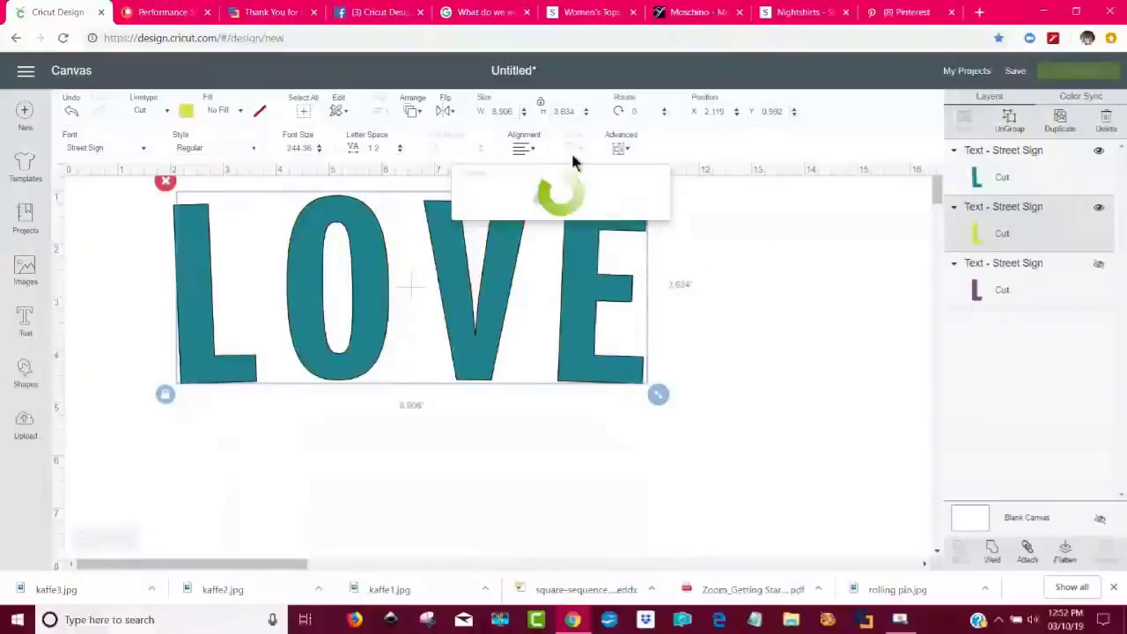
pyautogui.click(630, 199)
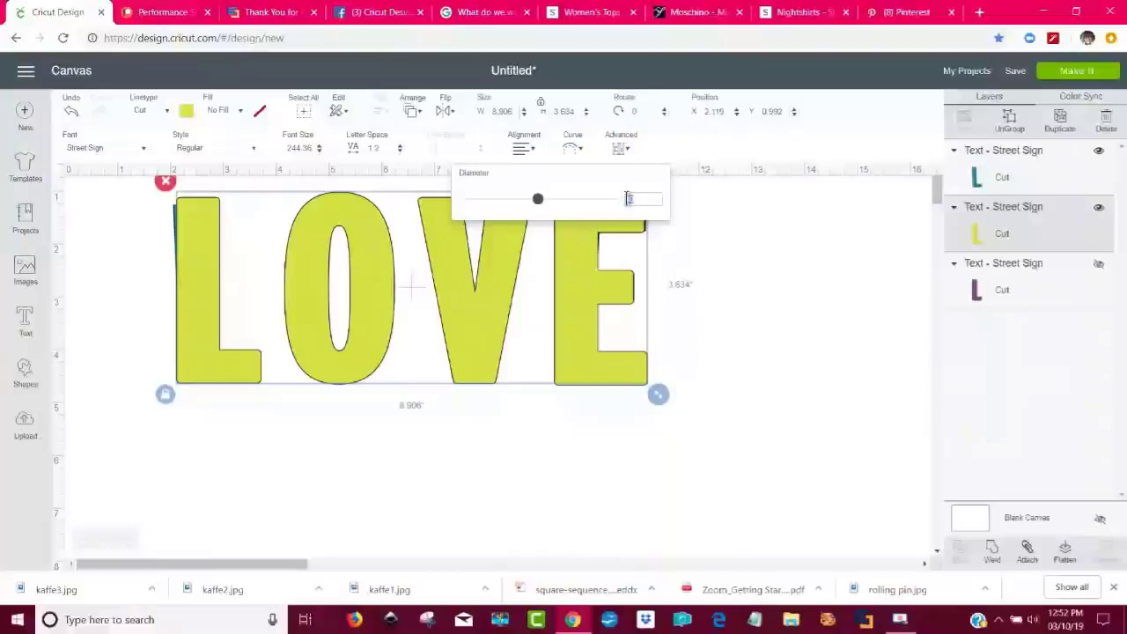
pyautogui.rightClick(631, 199)
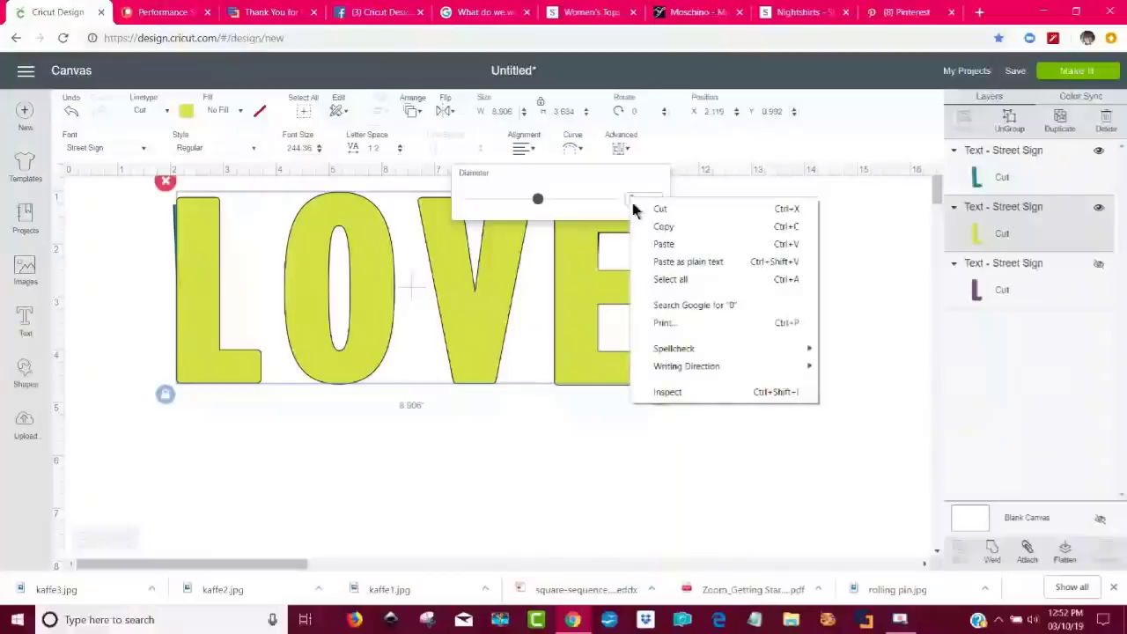
pyautogui.click(661, 245)
pyautogui.moveTo(484, 341)
pyautogui.mouseDown()
pyautogui.moveTo(483, 427)
pyautogui.moveTo(505, 355)
pyautogui.moveTo(486, 343)
pyautogui.mouseUp()
pyautogui.click(660, 374)
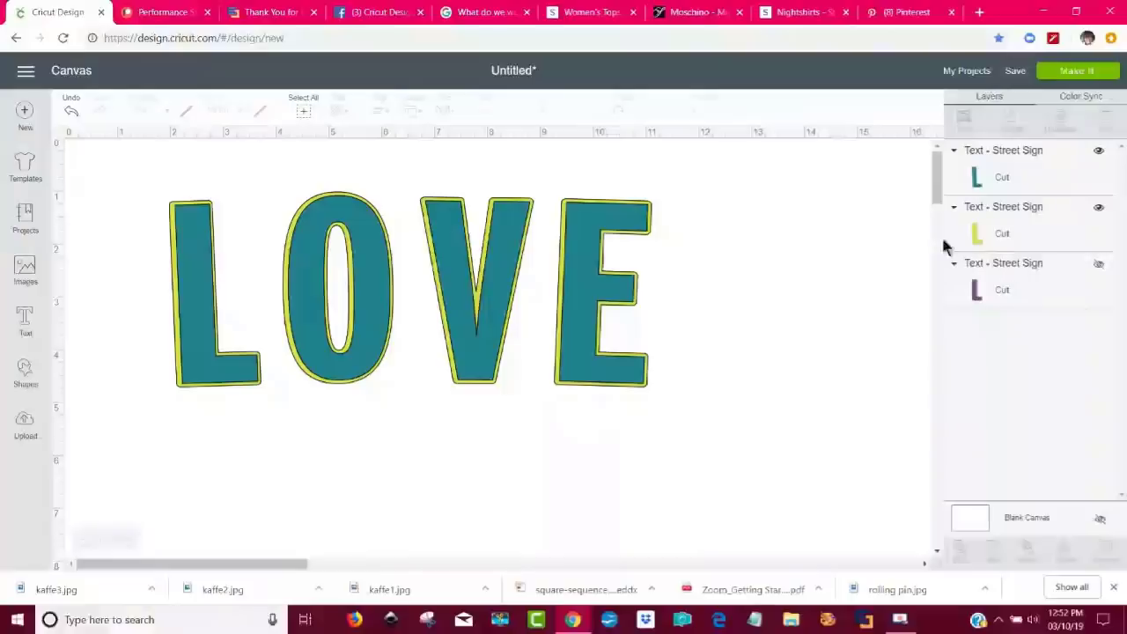
# Hide the yellow LOVE layer and ungroup the curved teal LOVE text into separate letters.
pyautogui.click(1099, 209)
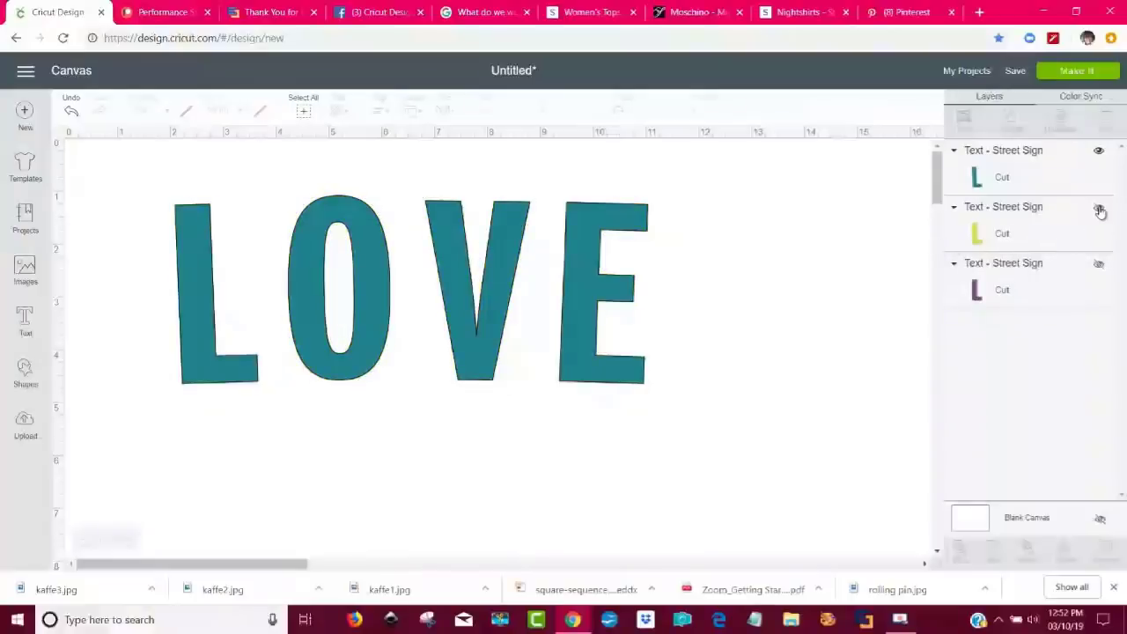
pyautogui.click(219, 360)
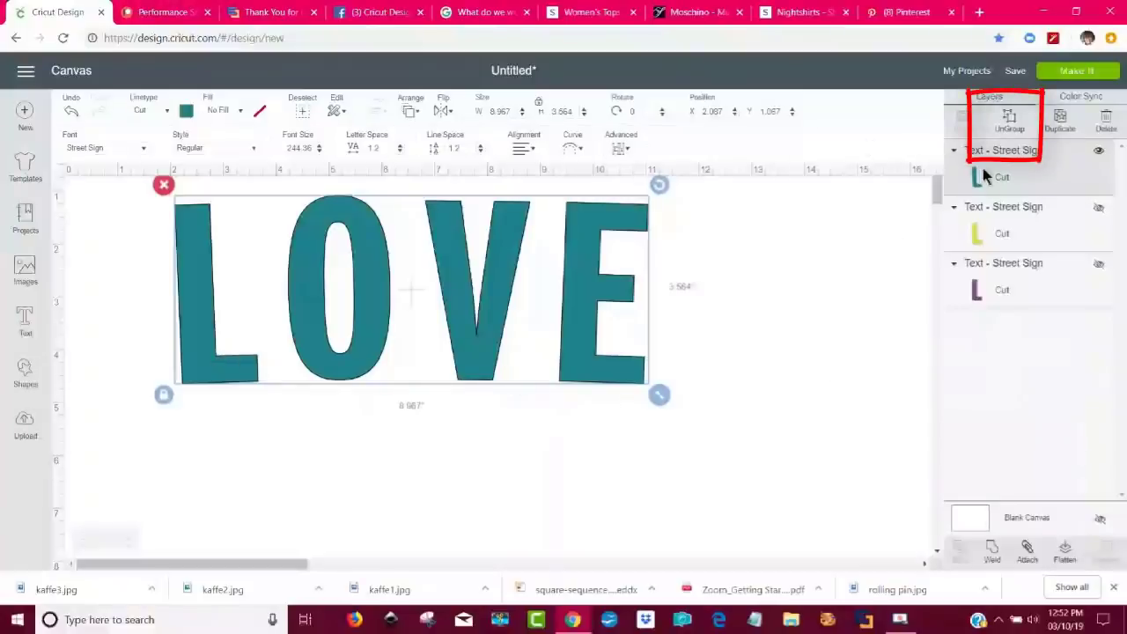
pyautogui.click(1009, 121)
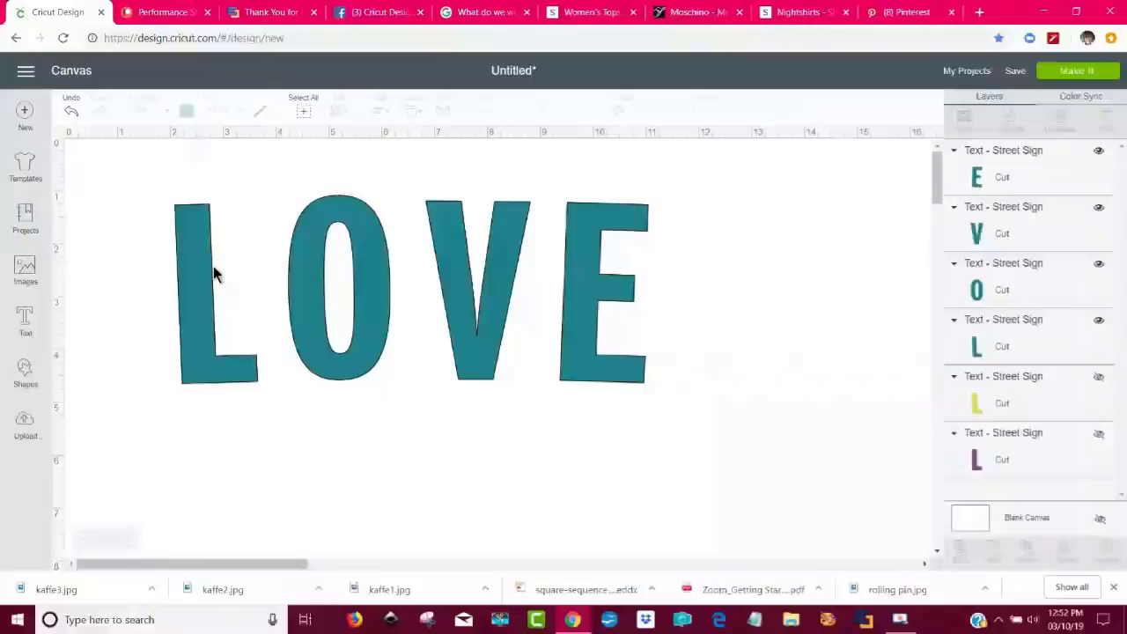
# Set the teal L's fill to Print and apply the uploaded purple paisley fabric pattern to it.
pyautogui.click(202, 297)
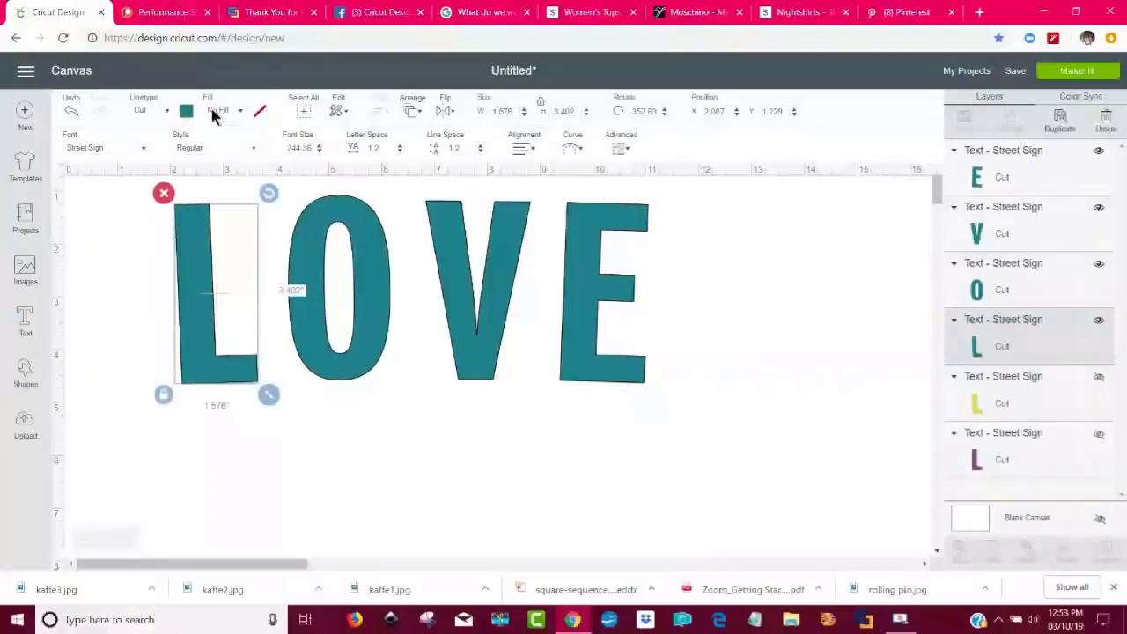
pyautogui.click(241, 112)
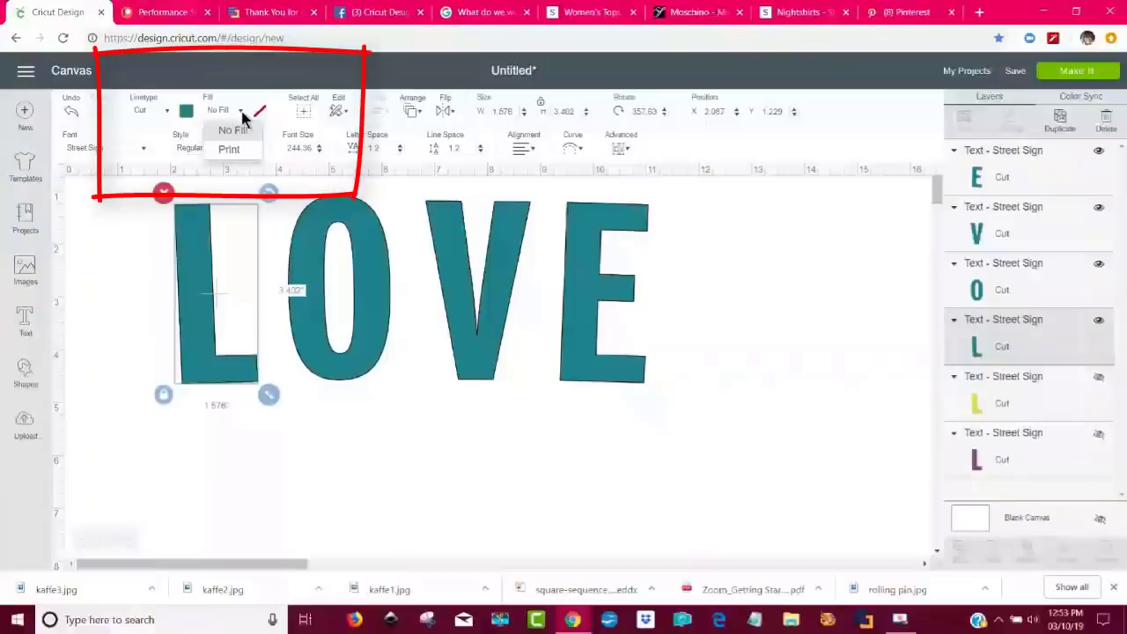
pyautogui.click(231, 149)
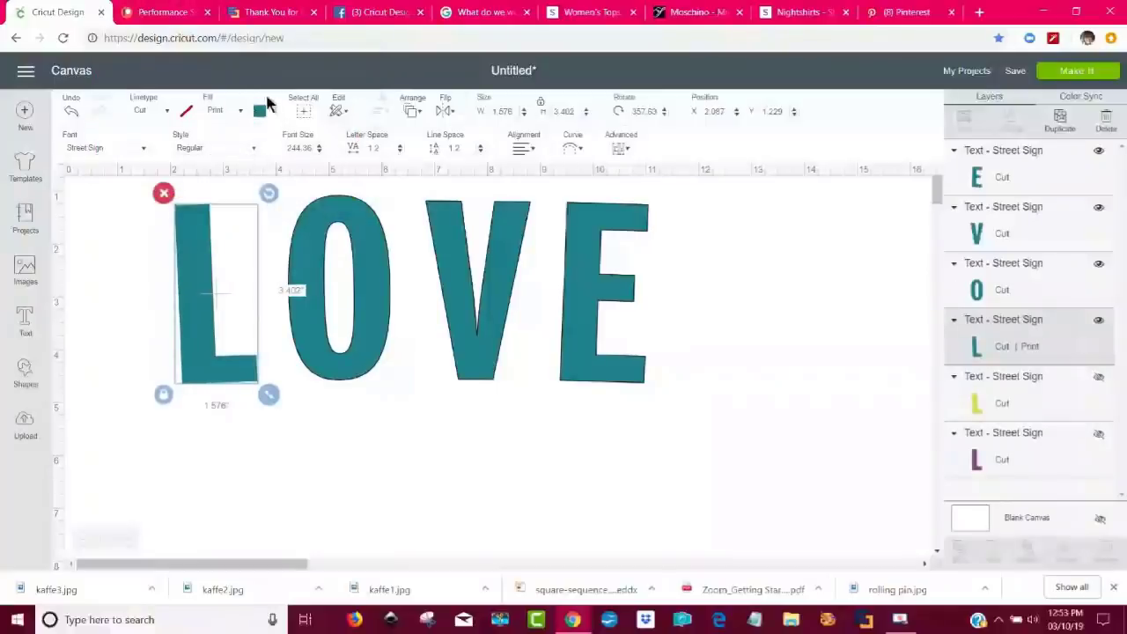
pyautogui.click(260, 113)
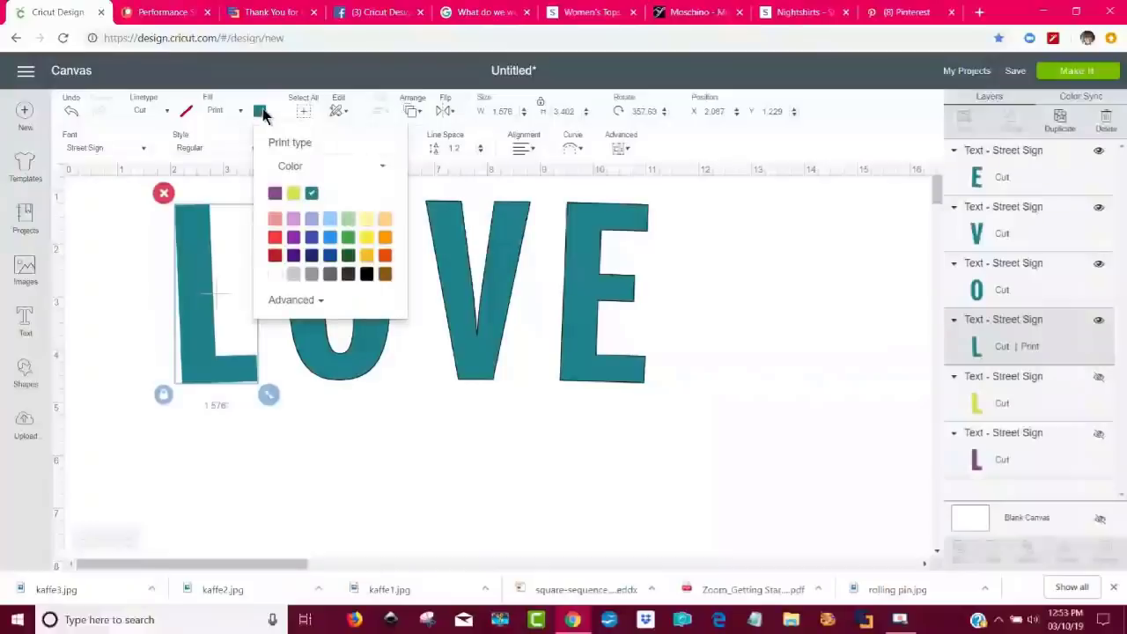
pyautogui.click(383, 168)
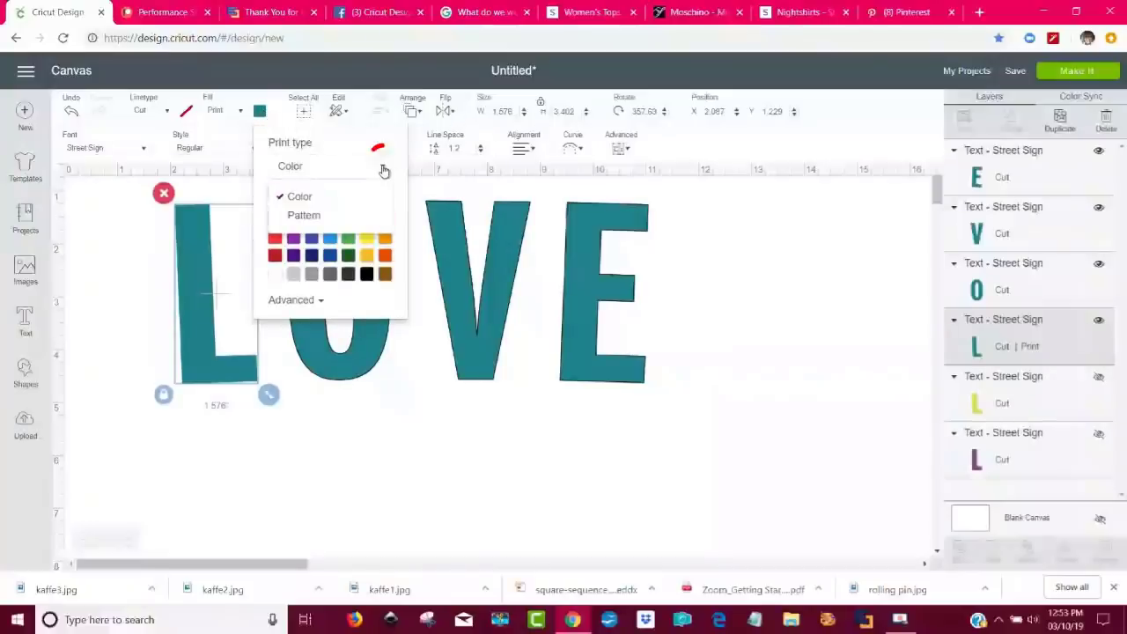
pyautogui.click(339, 216)
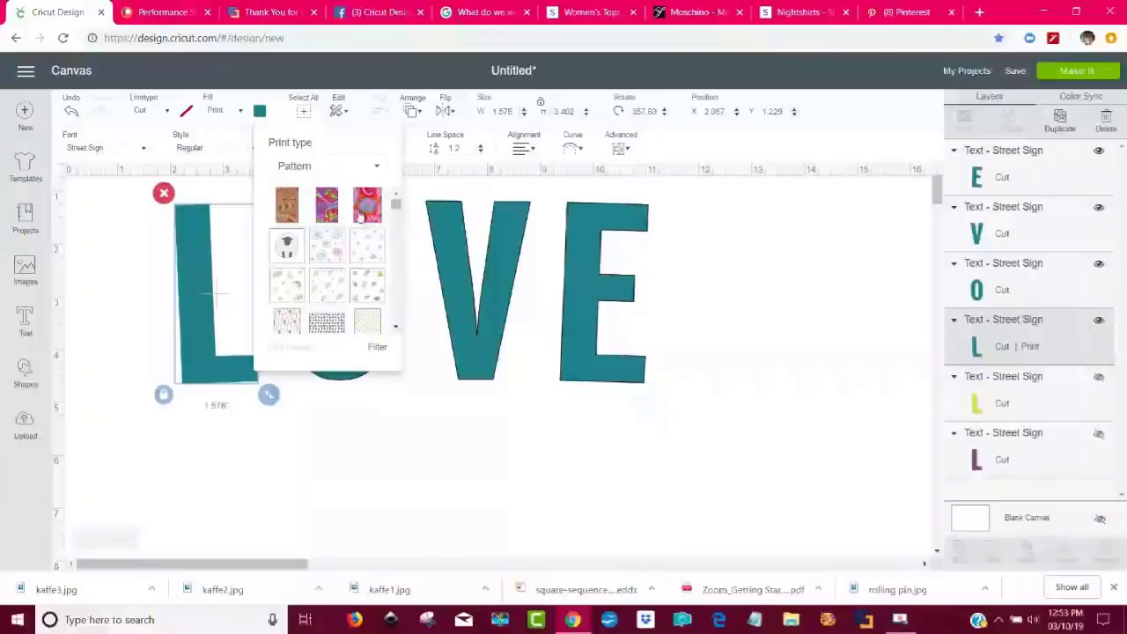
pyautogui.click(325, 207)
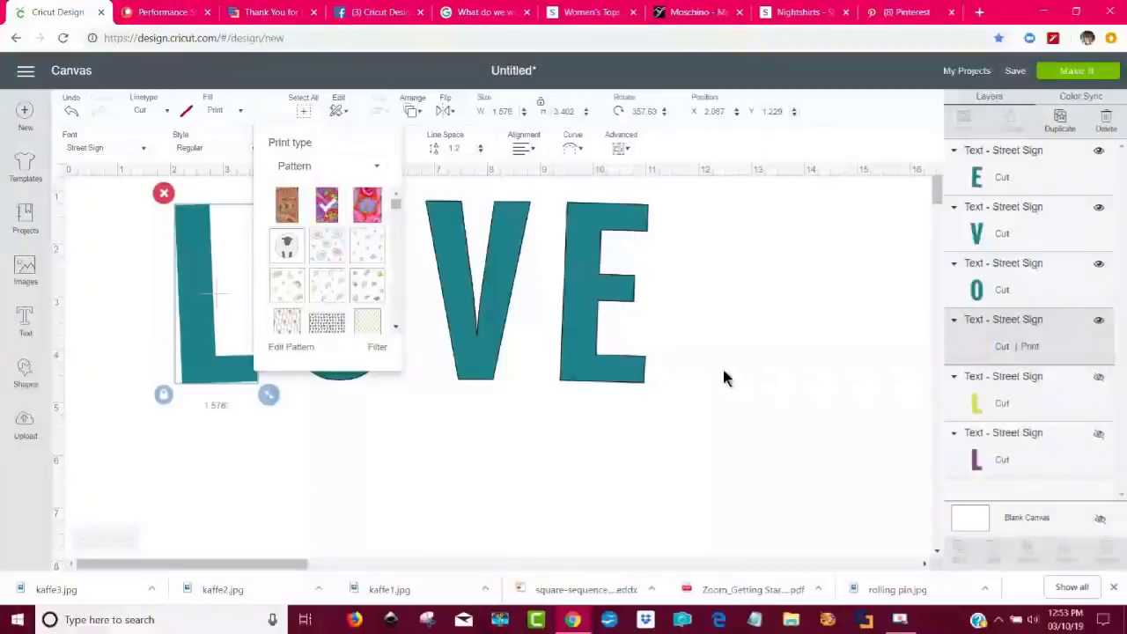
# Edit the L's pattern, setting its scale to 318 and its horizontal offset to -14.
pyautogui.click(293, 350)
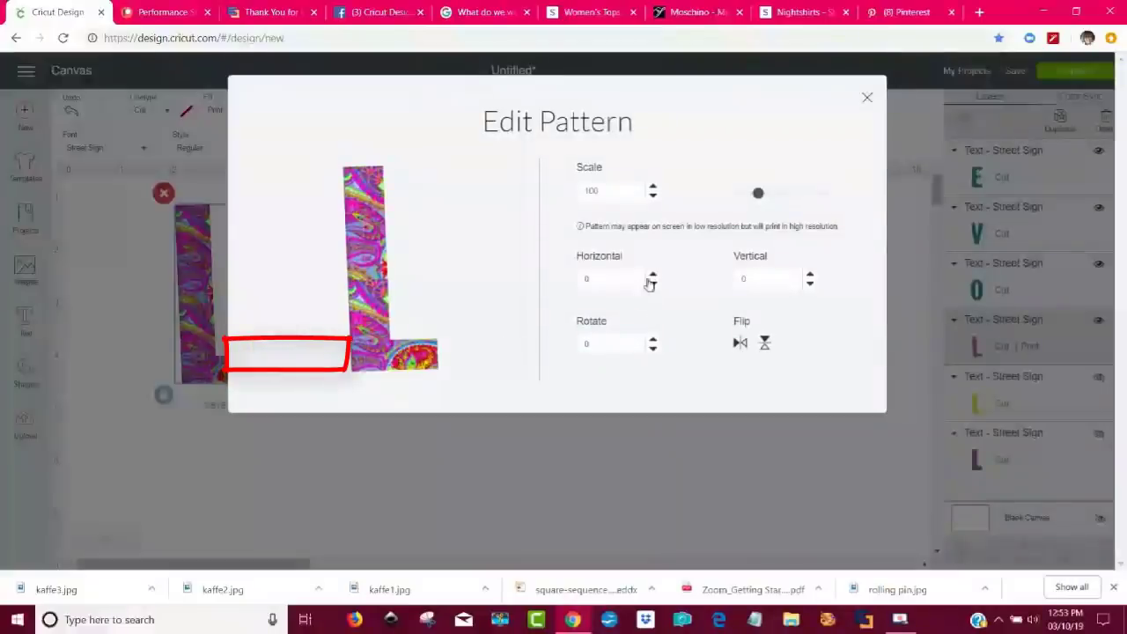
pyautogui.moveTo(759, 194); pyautogui.dragTo(774, 196)
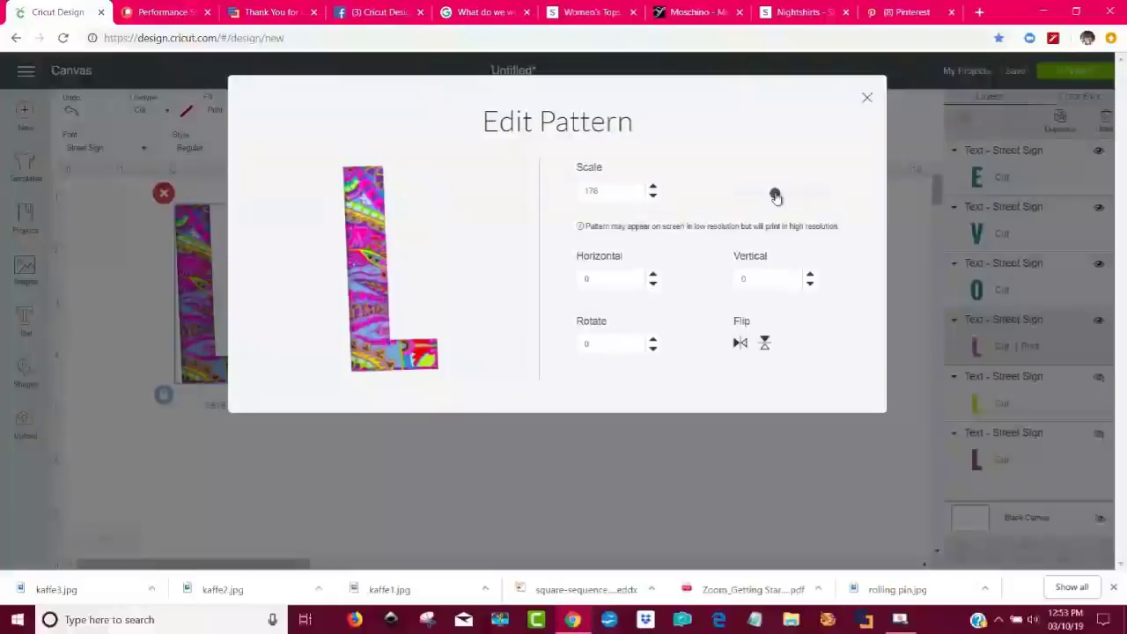
pyautogui.moveTo(775, 195); pyautogui.dragTo(805, 194)
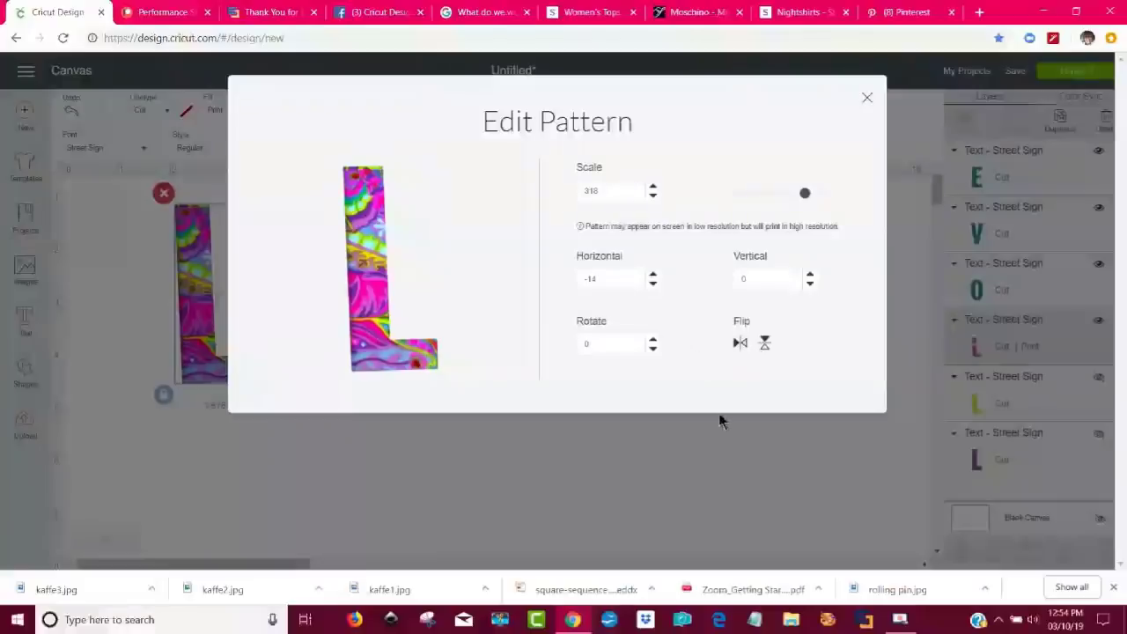
pyautogui.click(600, 453)
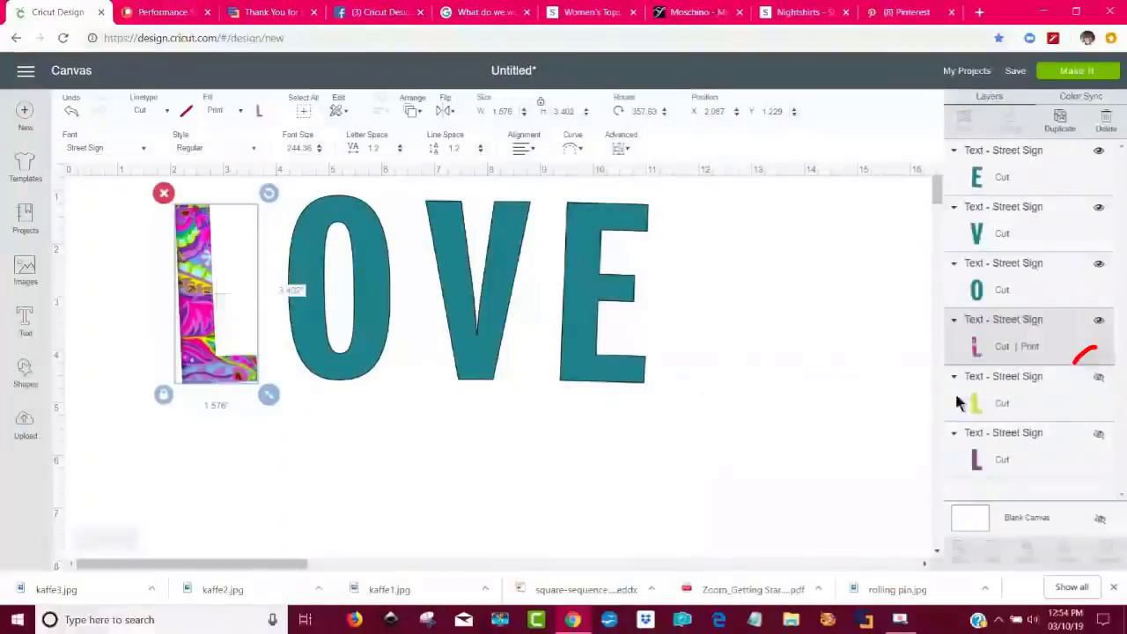
# Show the yellow LOVE outline layer again and change its material color to black.
pyautogui.click(1099, 378)
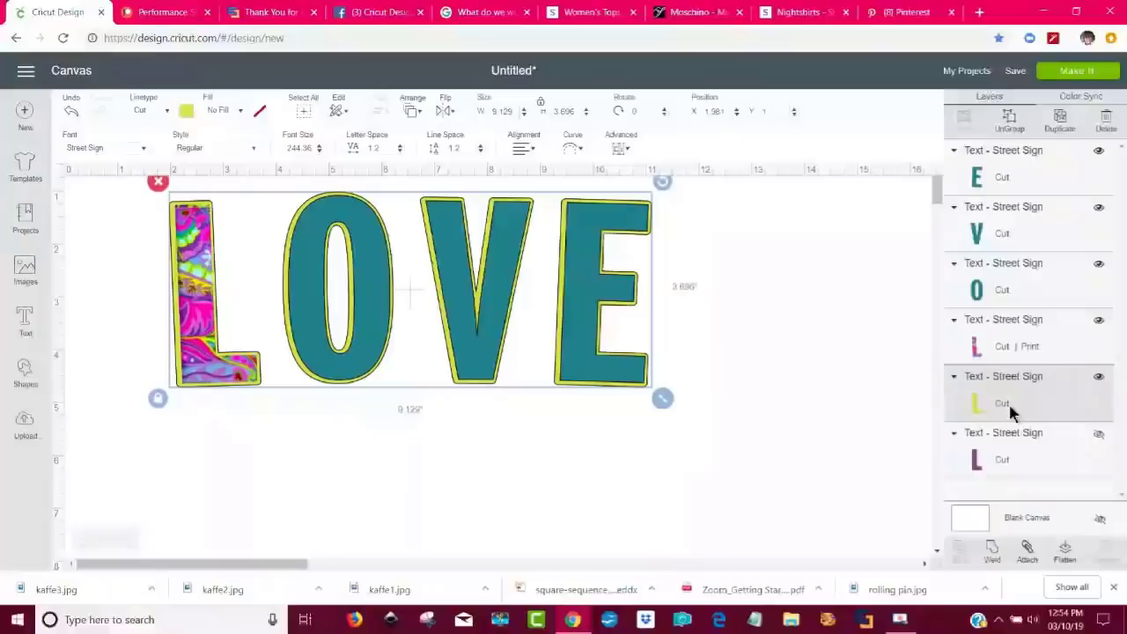
pyautogui.click(187, 110)
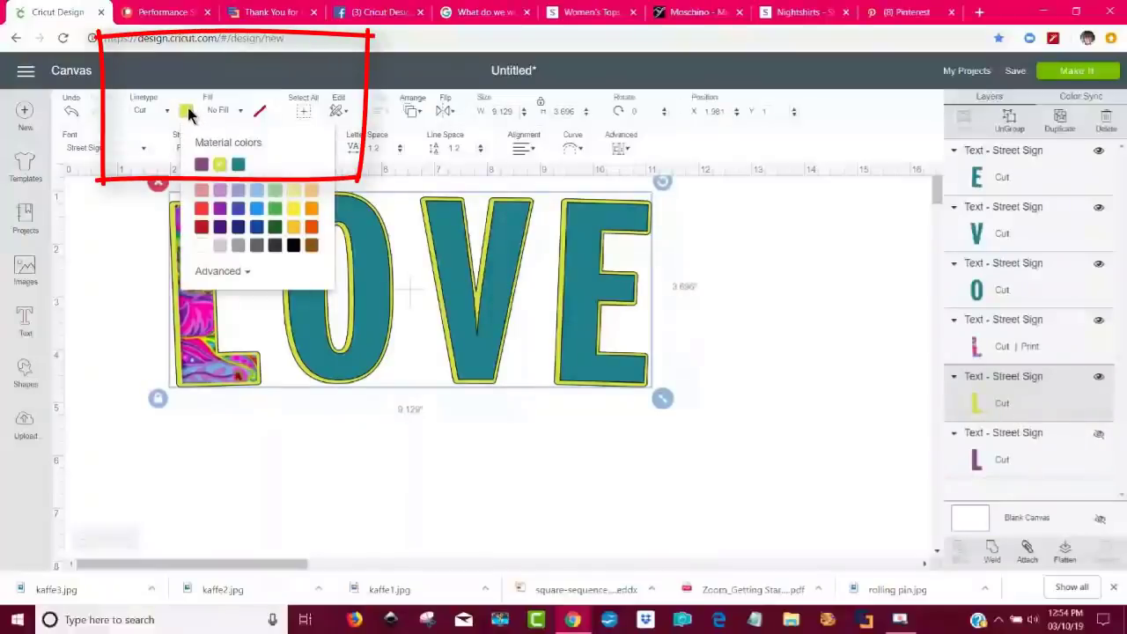
pyautogui.click(293, 244)
pyautogui.click(758, 257)
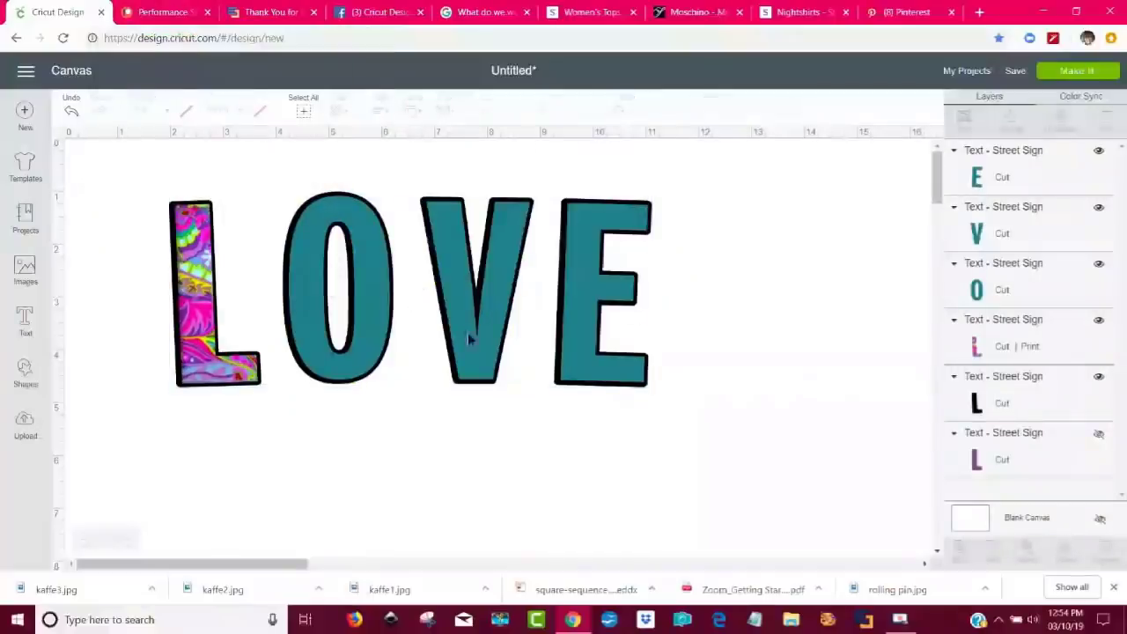
pyautogui.click(191, 350)
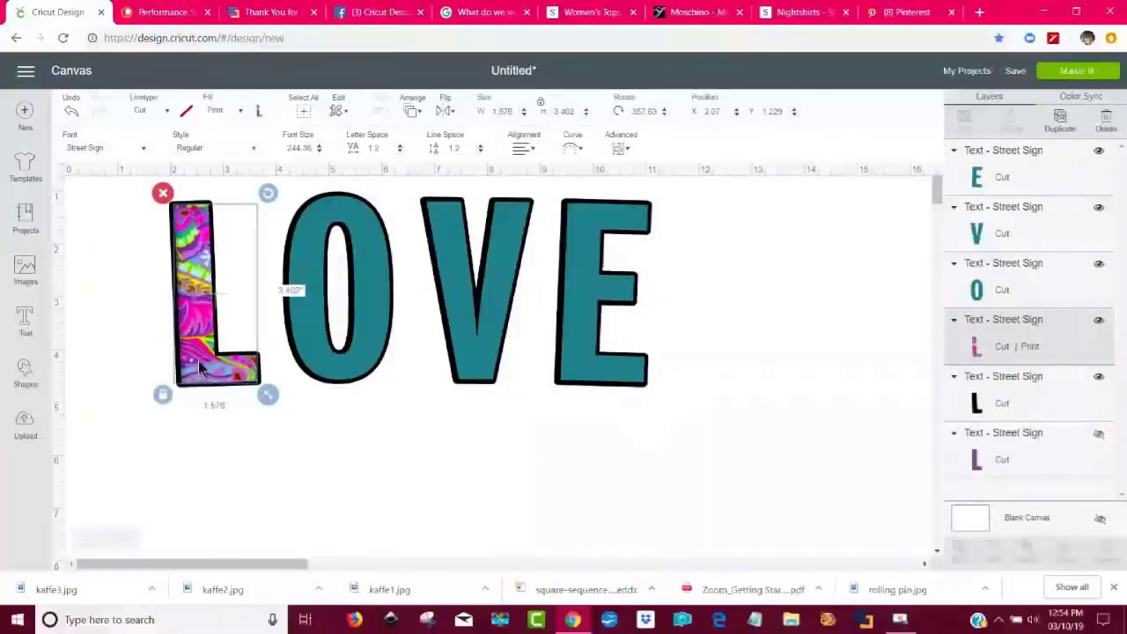
pyautogui.click(512, 467)
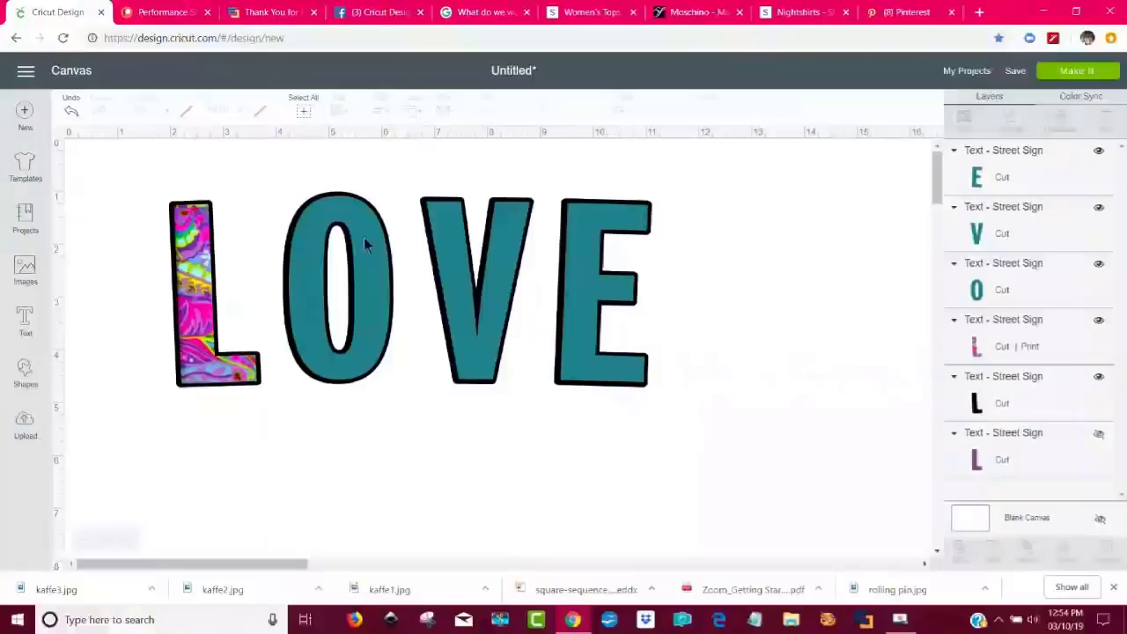
# Set the teal O's fill to Print and apply the uploaded brown paisley fabric pattern to it.
pyautogui.click(353, 208)
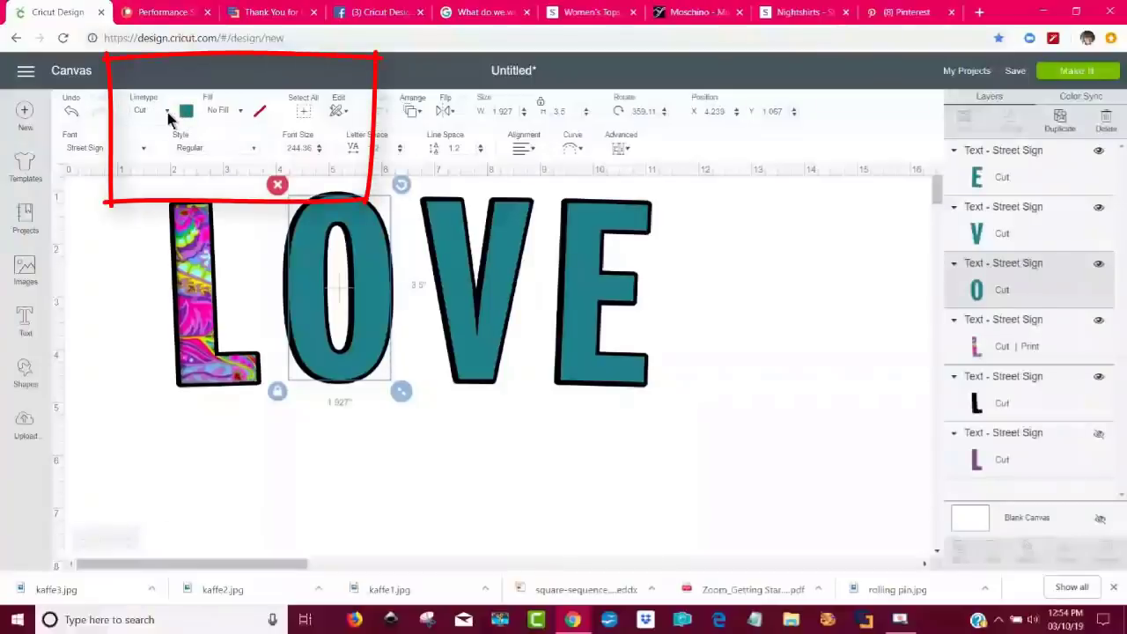
pyautogui.click(241, 113)
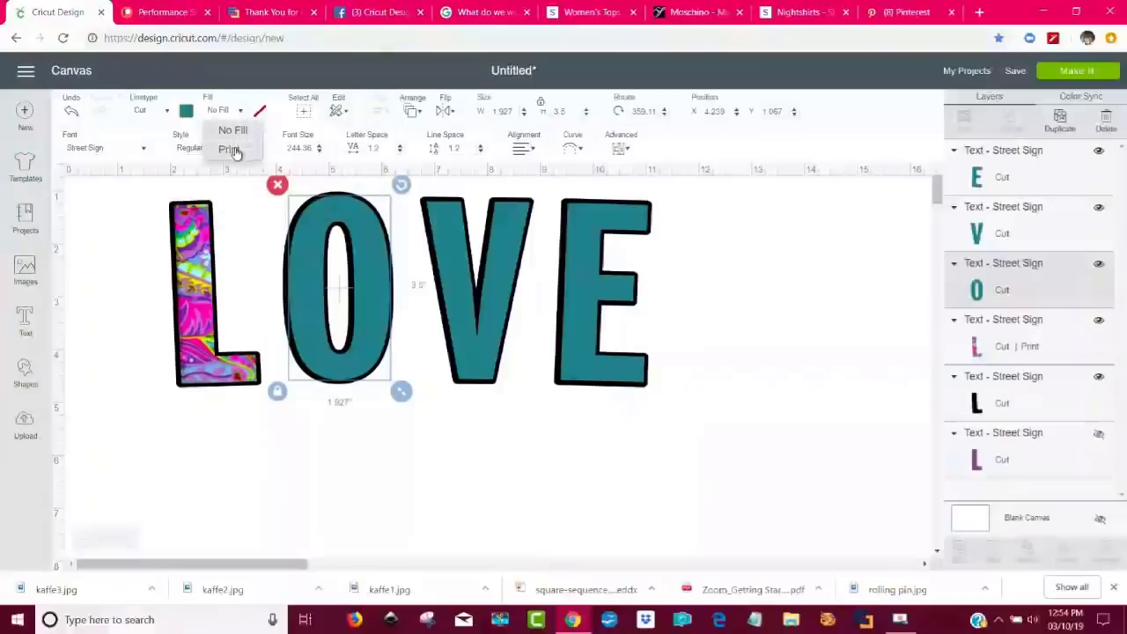
pyautogui.click(229, 149)
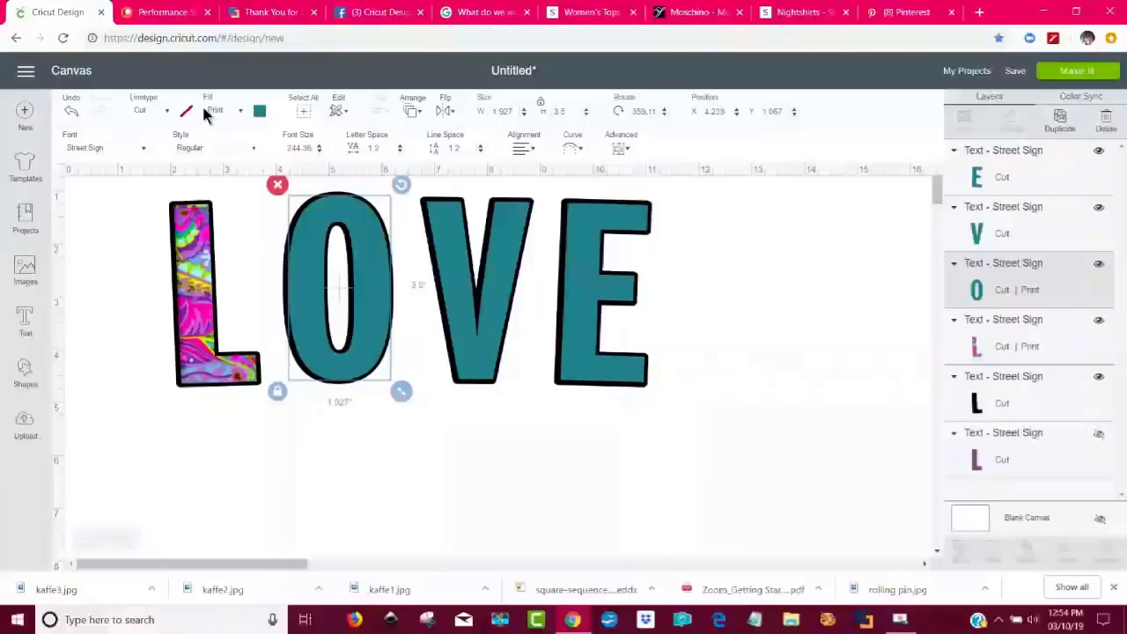
pyautogui.click(260, 112)
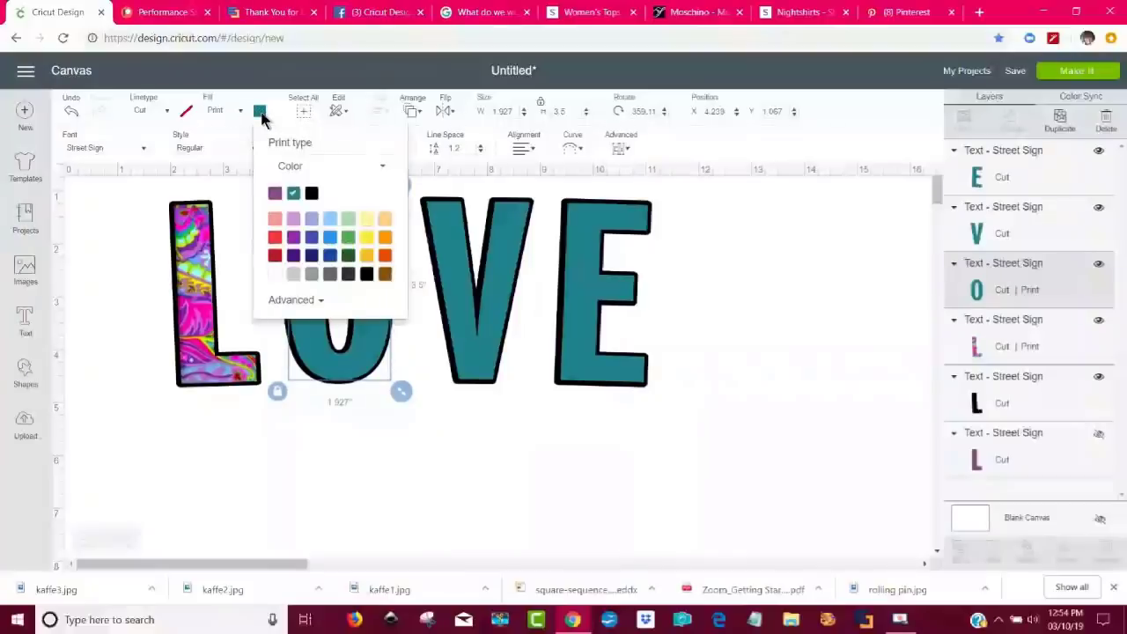
pyautogui.click(383, 170)
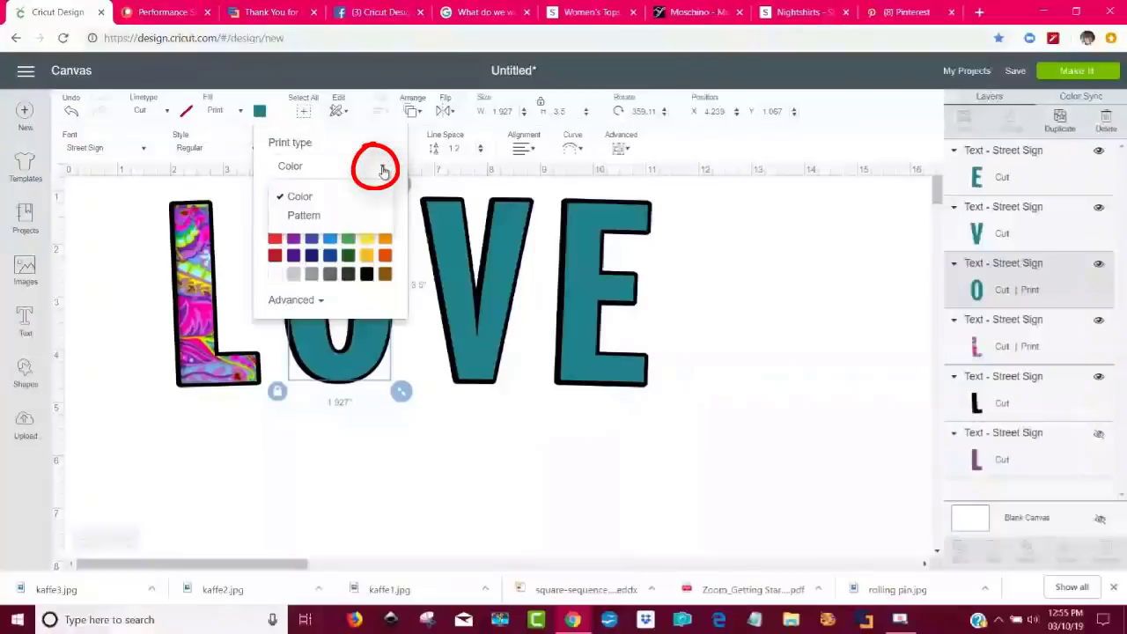
pyautogui.click(385, 224)
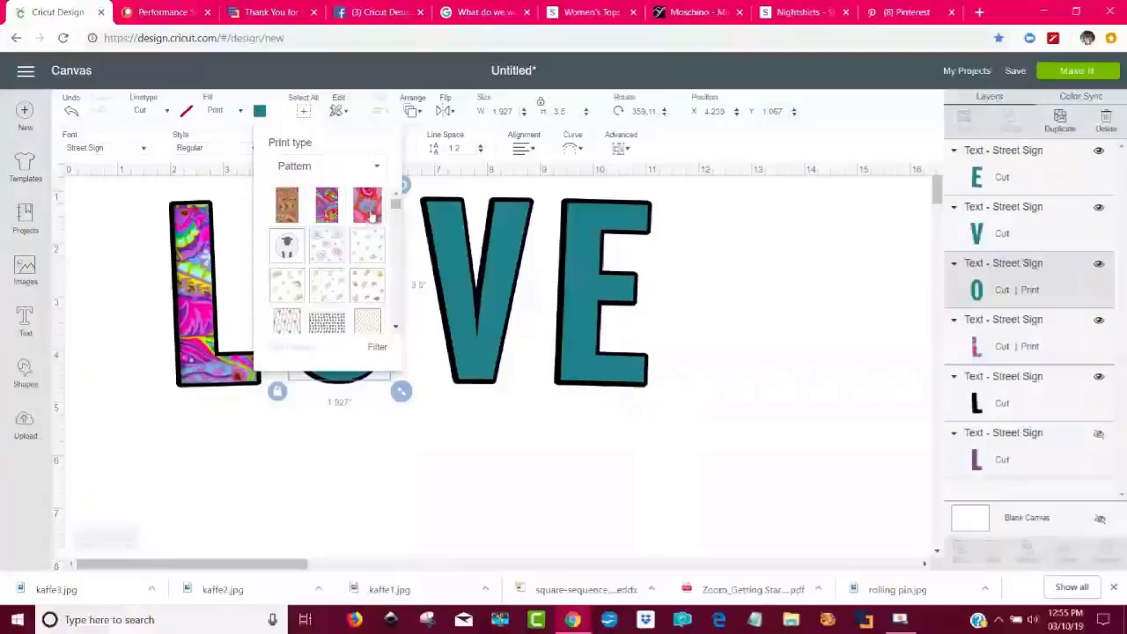
pyautogui.click(286, 211)
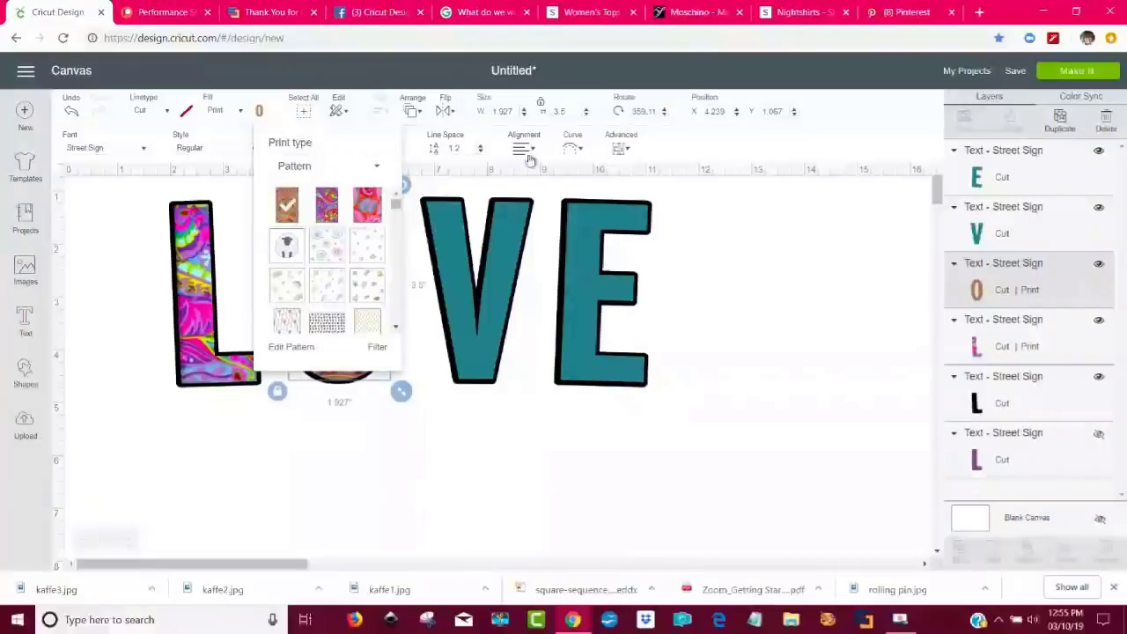
pyautogui.click(555, 482)
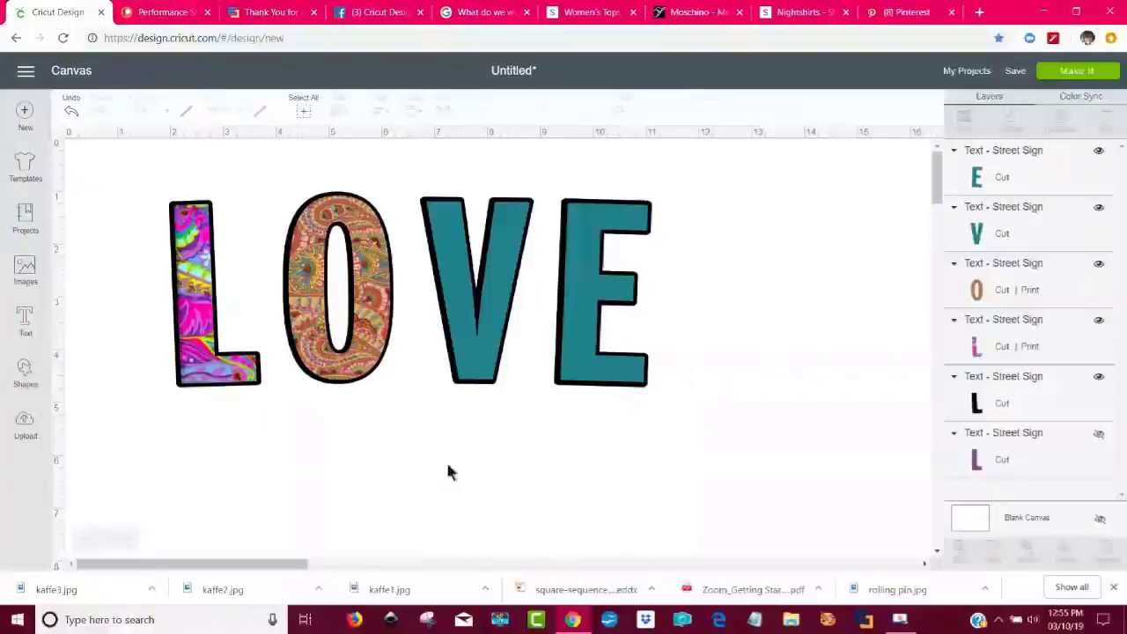
# Set the teal V's fill to Print and apply the uploaded pink and red floral fabric pattern to it.
pyautogui.click(476, 362)
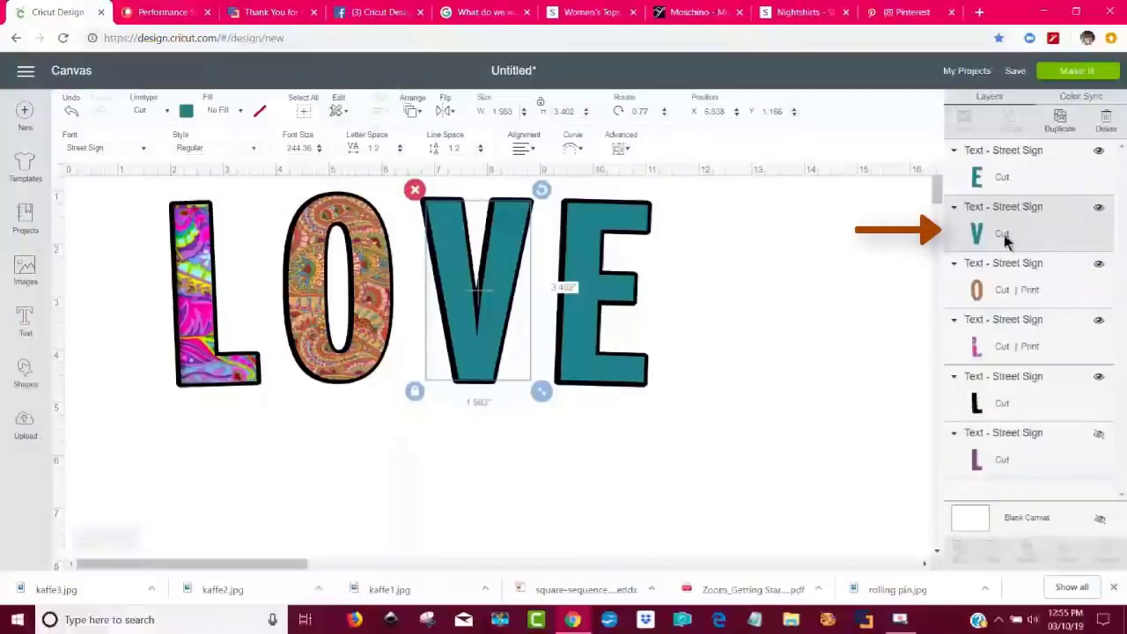
pyautogui.click(240, 113)
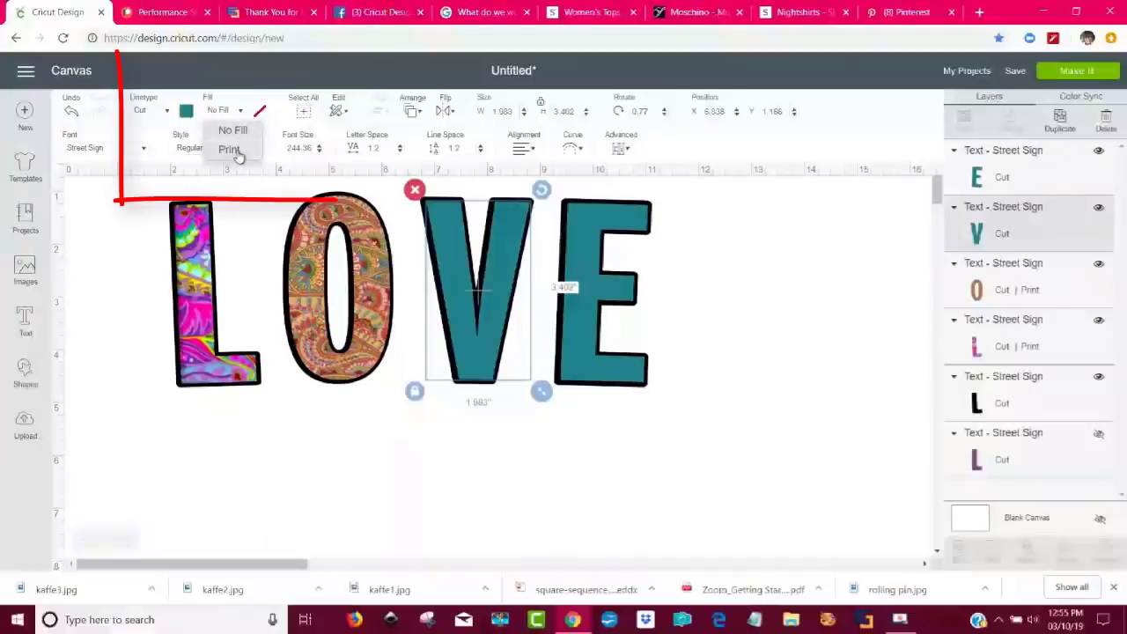
pyautogui.click(233, 150)
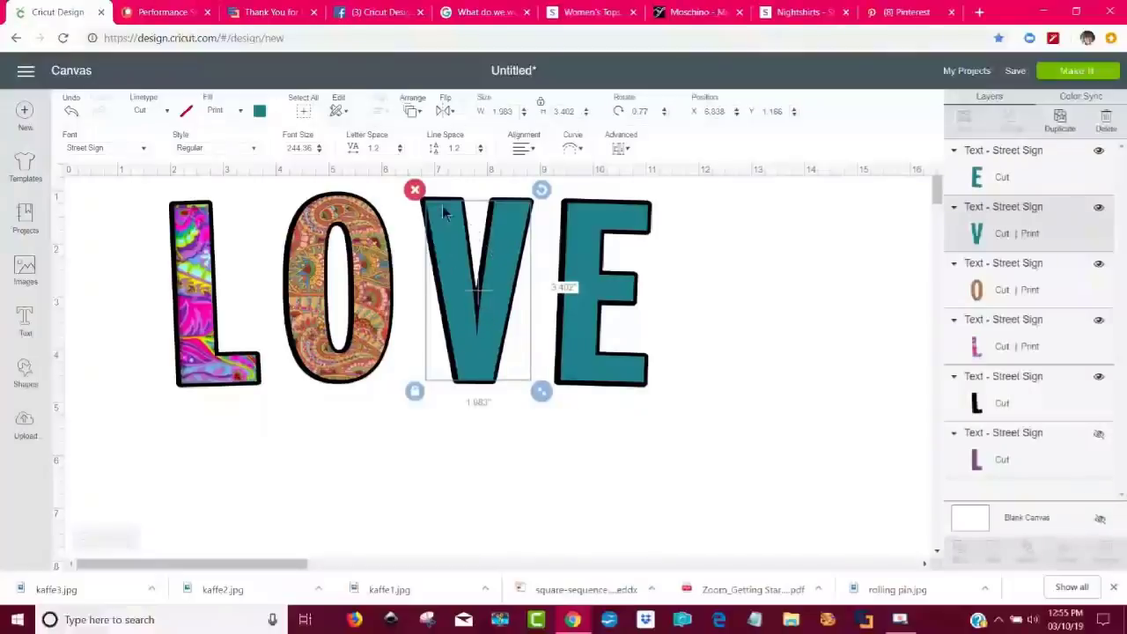
pyautogui.click(259, 113)
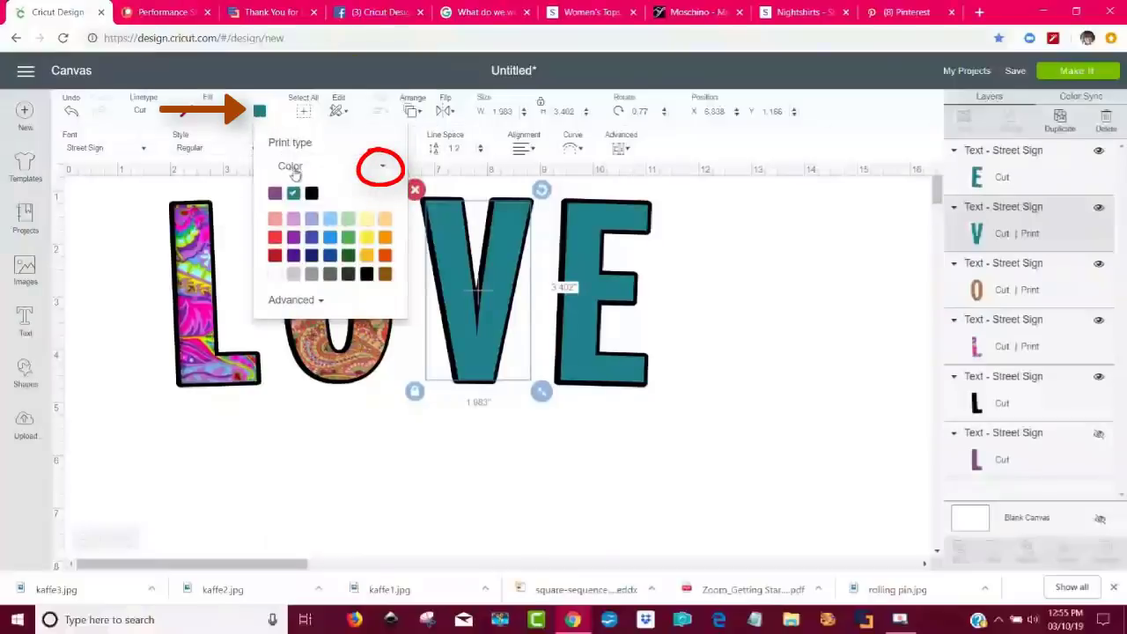
pyautogui.click(385, 171)
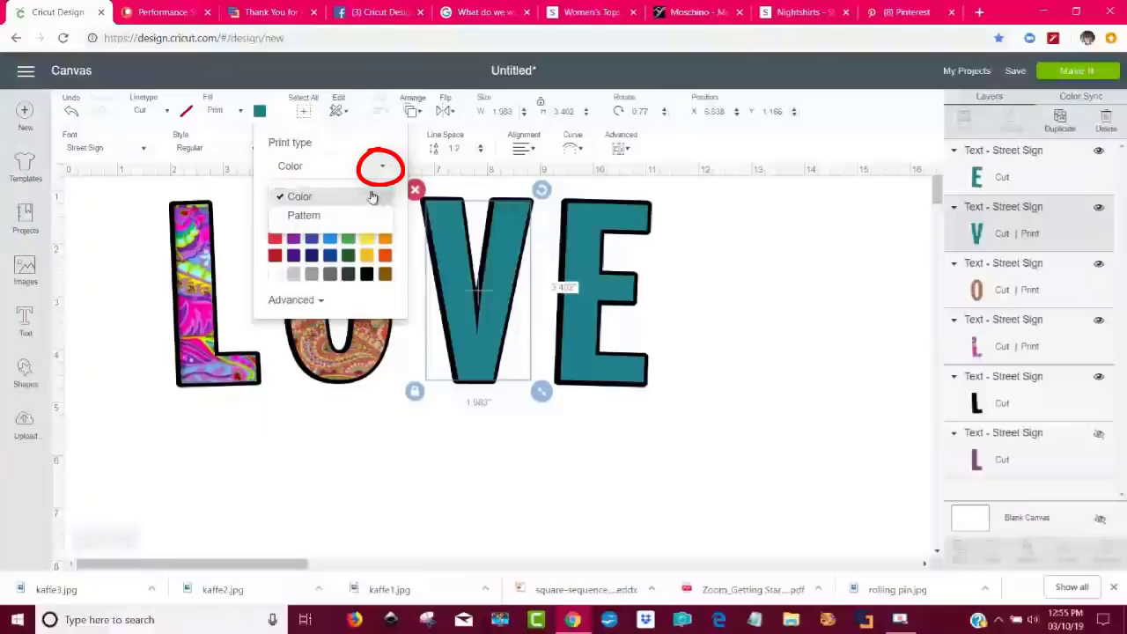
pyautogui.click(351, 219)
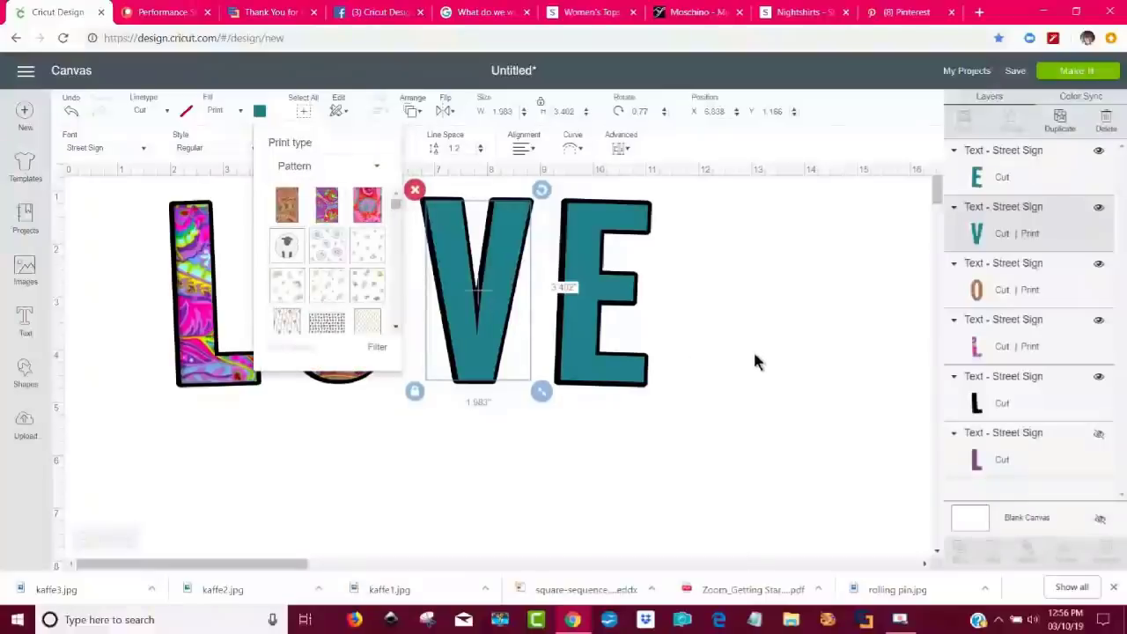
pyautogui.click(370, 213)
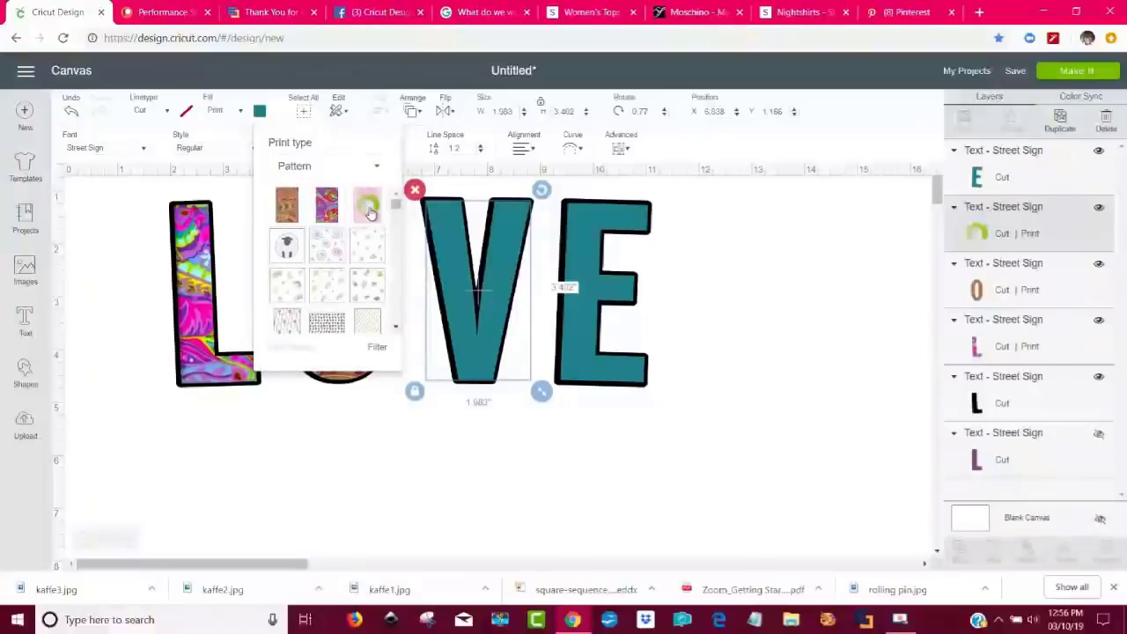
pyautogui.click(817, 320)
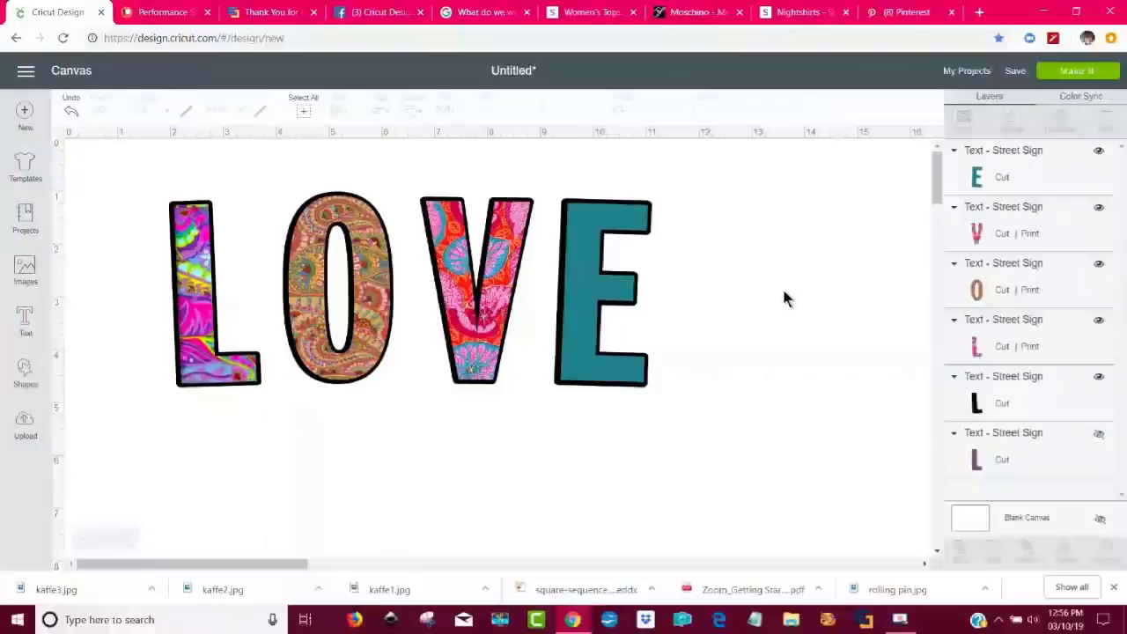
# Switch to Pinterest, go back to the Kaffe Fassett board and open the green Kaffe Fassett Millefiore fabric pin.
pyautogui.click(910, 13)
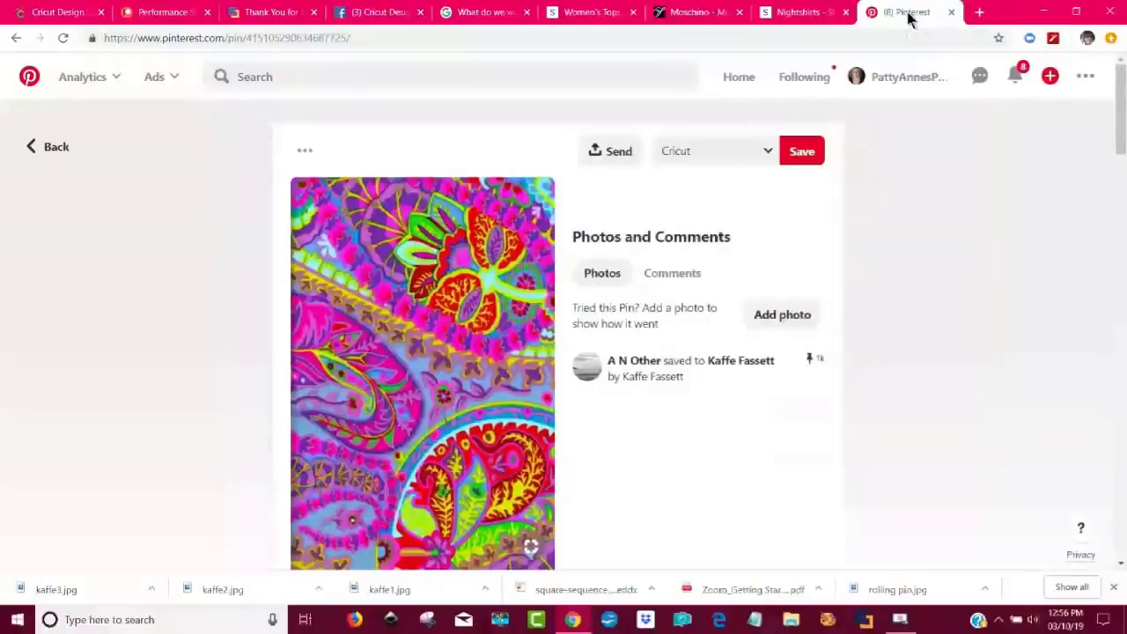
pyautogui.click(37, 147)
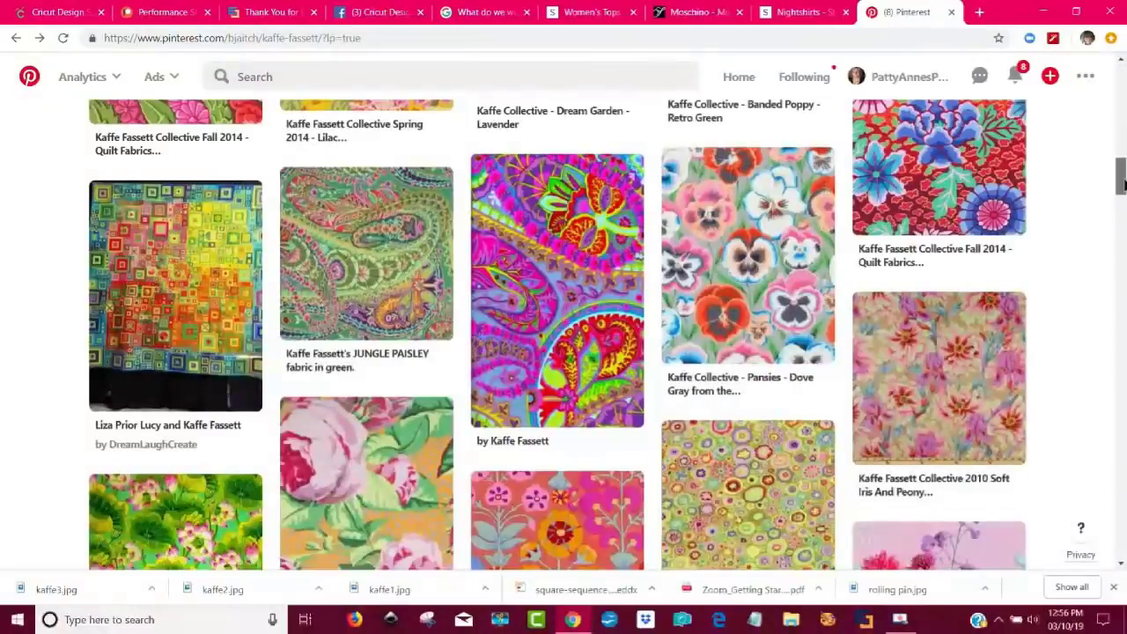
pyautogui.moveTo(1120, 182); pyautogui.dragTo(1120, 224)
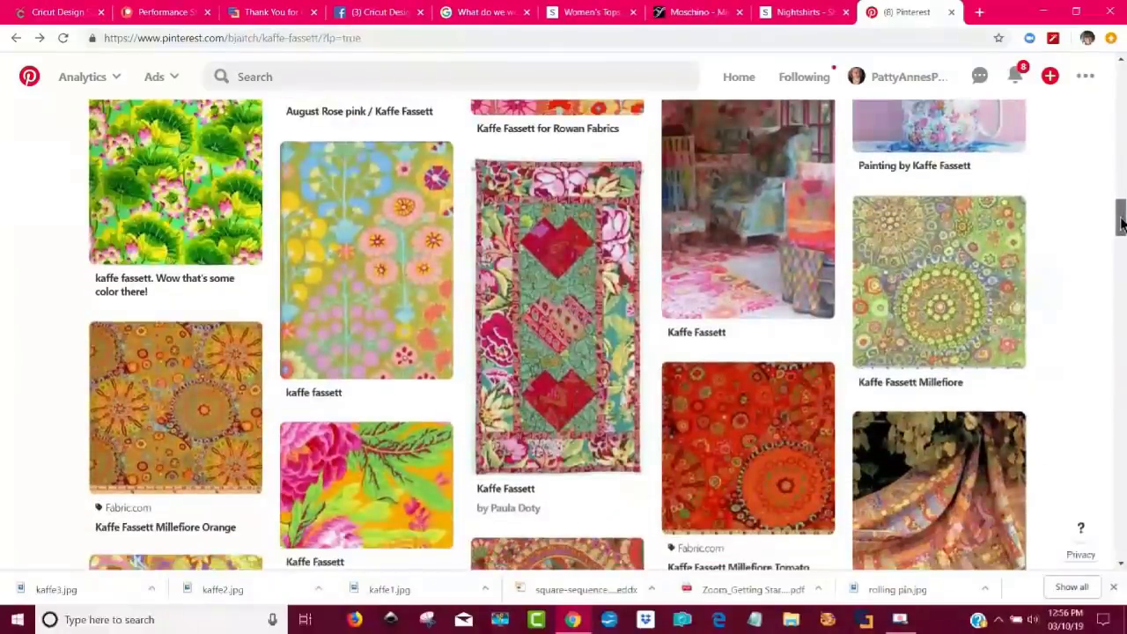
pyautogui.click(938, 281)
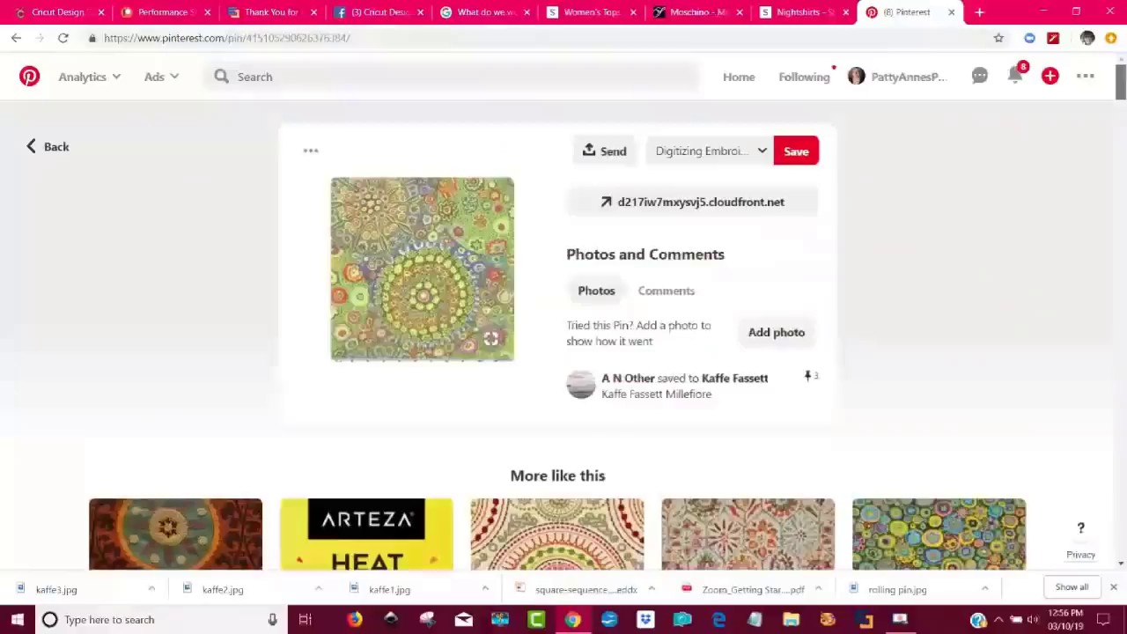
# Save the green Millefiore fabric image as kaffe4 in the kaffe patterns folder.
pyautogui.rightClick(431, 290)
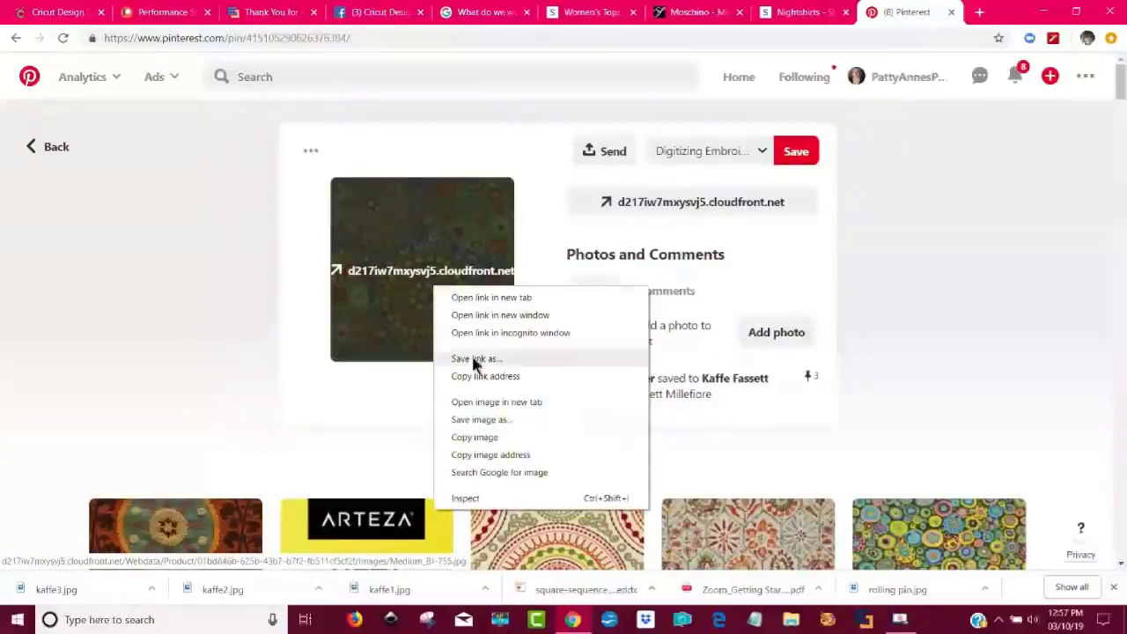
pyautogui.click(493, 419)
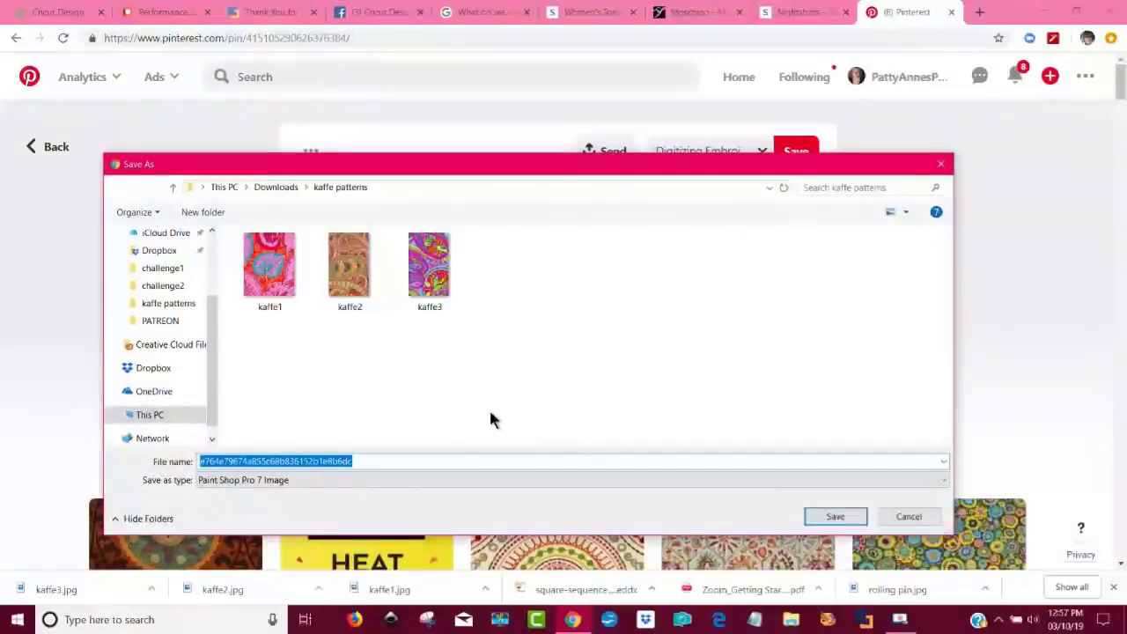
pyautogui.write('kaff')
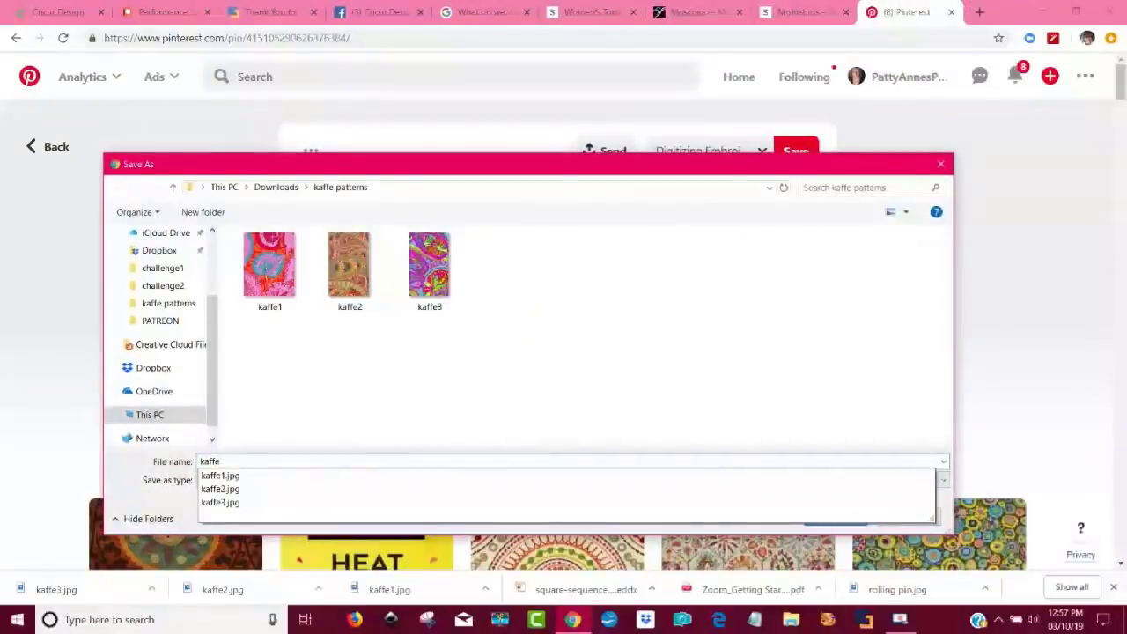
pyautogui.write('e4')
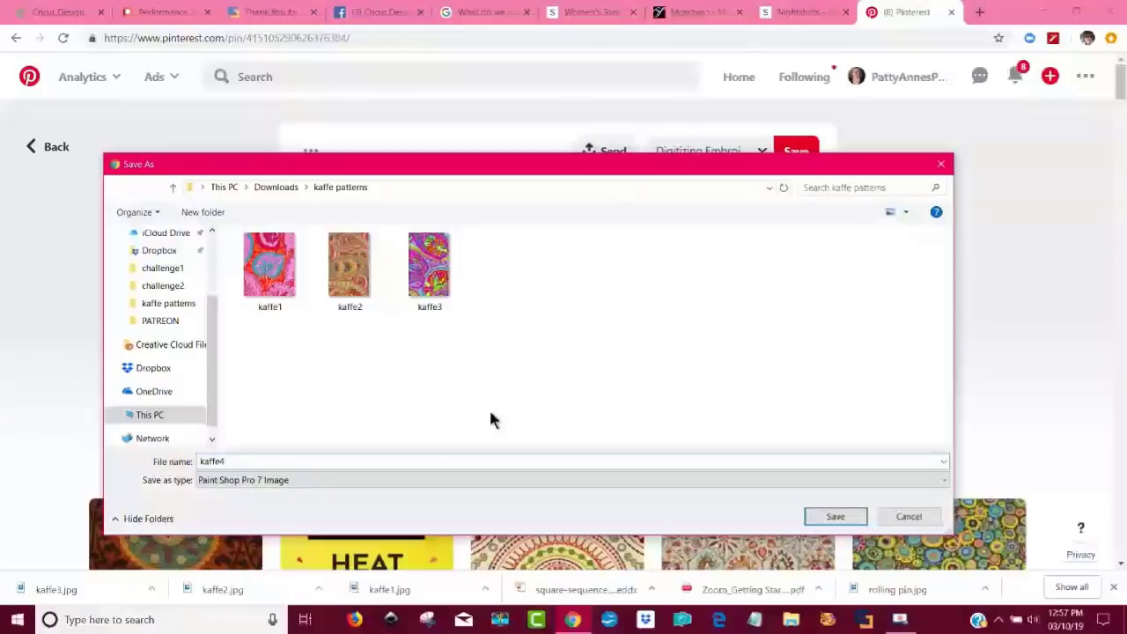
pyautogui.press('Return')
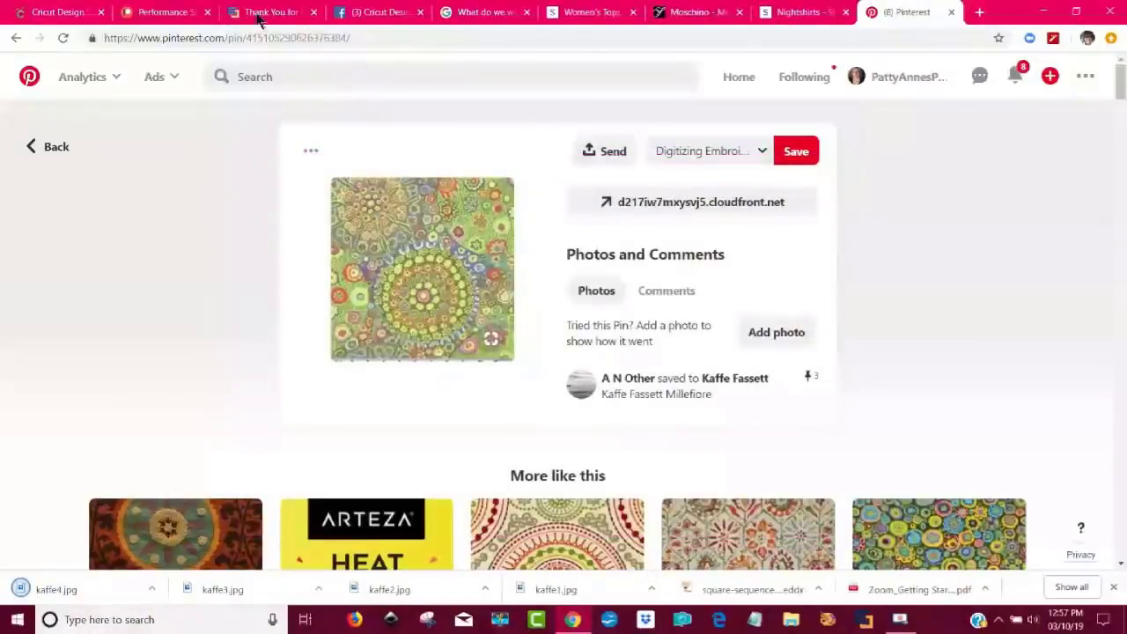
# Switch back to Cricut Design Space and load kaffe4 from the kaffe patterns folder as a new pattern fill.
pyautogui.click(39, 15)
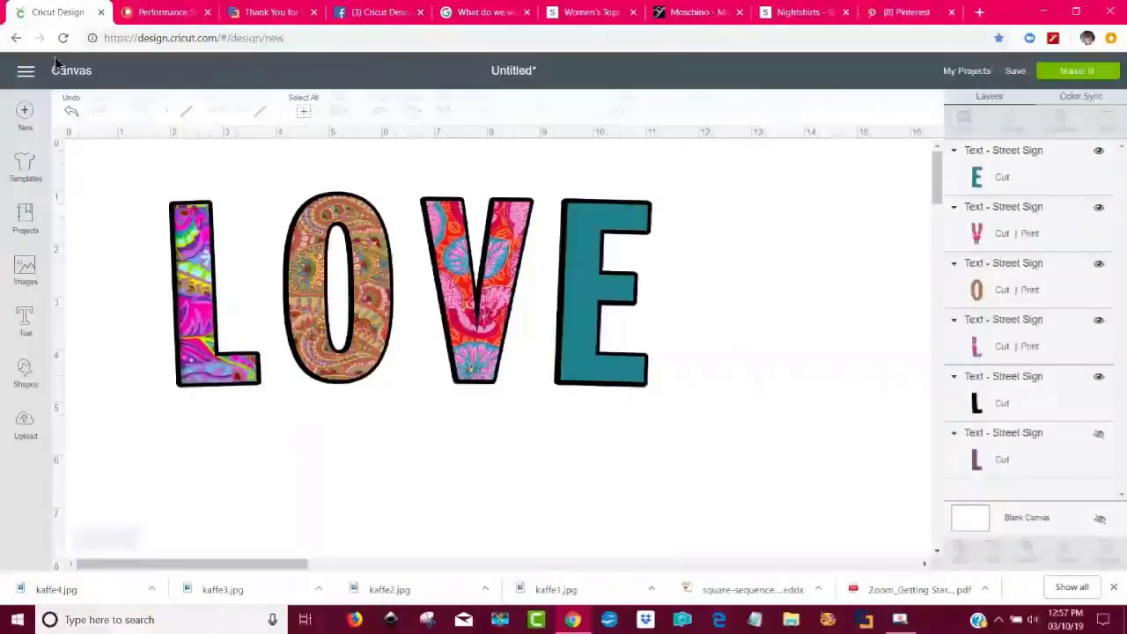
pyautogui.click(26, 429)
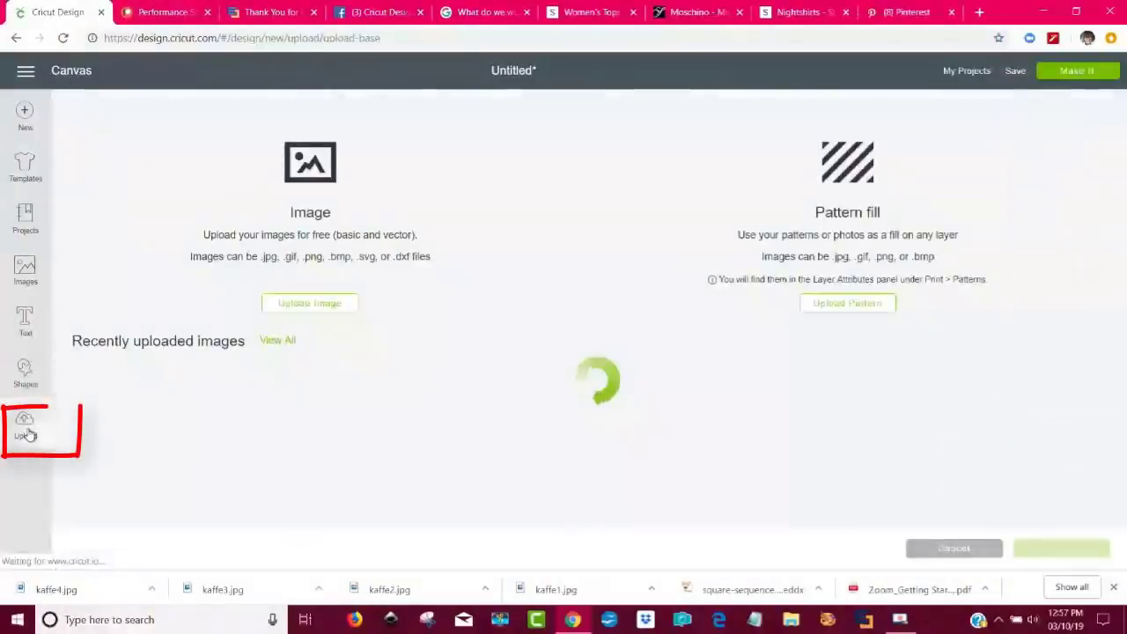
pyautogui.moveTo(705, 163)
pyautogui.mouseDown()
pyautogui.moveTo(969, 310)
pyautogui.moveTo(704, 163)
pyautogui.mouseUp()
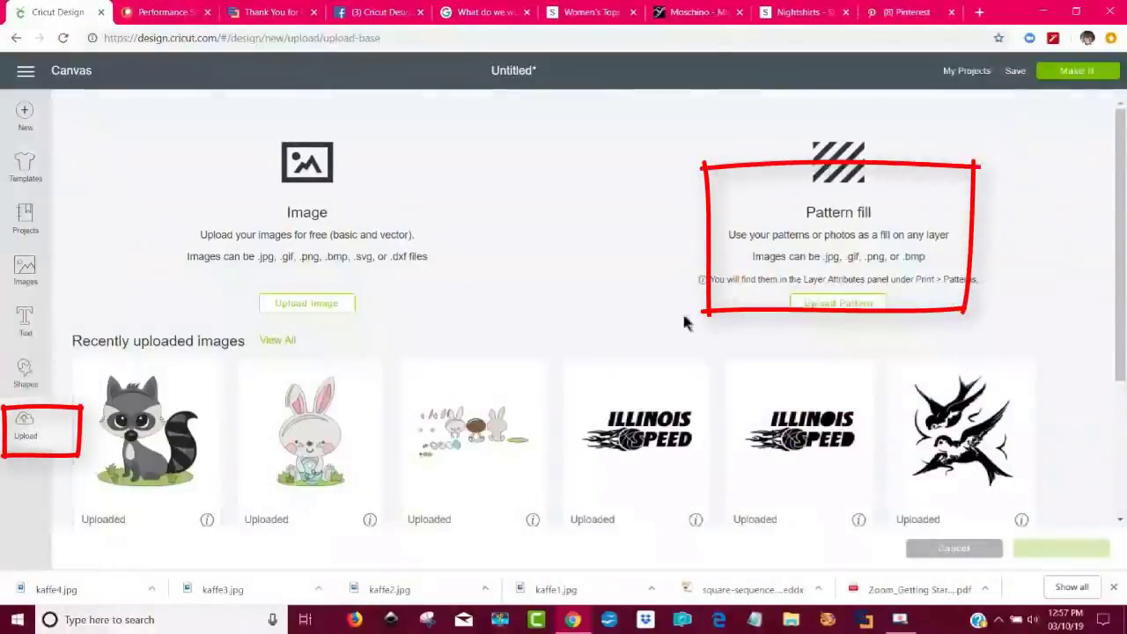
pyautogui.click(845, 304)
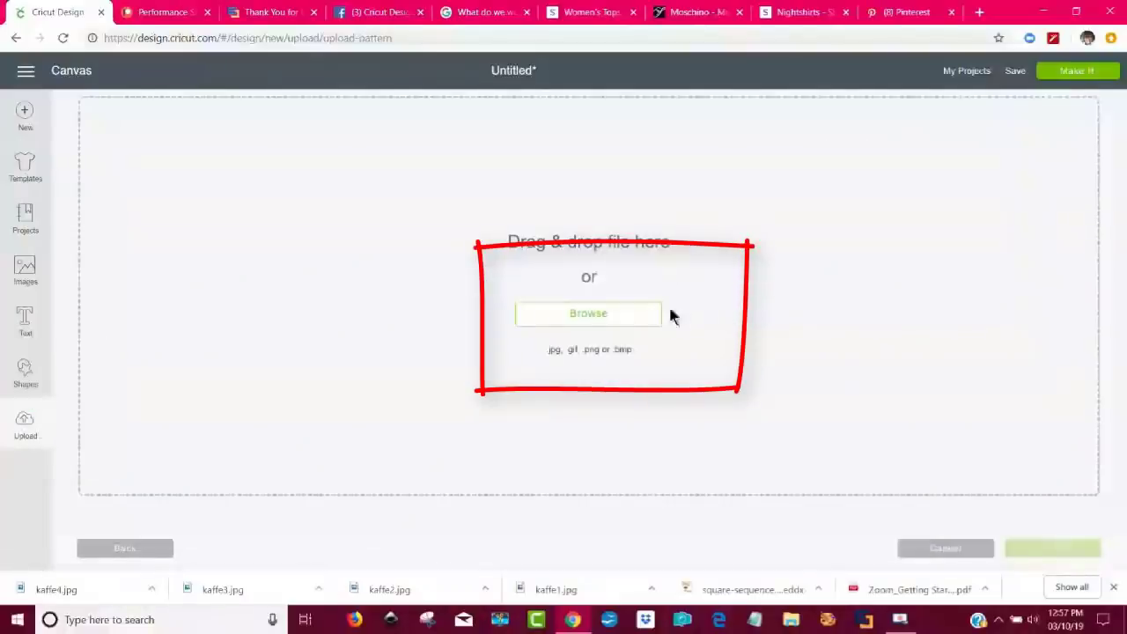
pyautogui.click(621, 315)
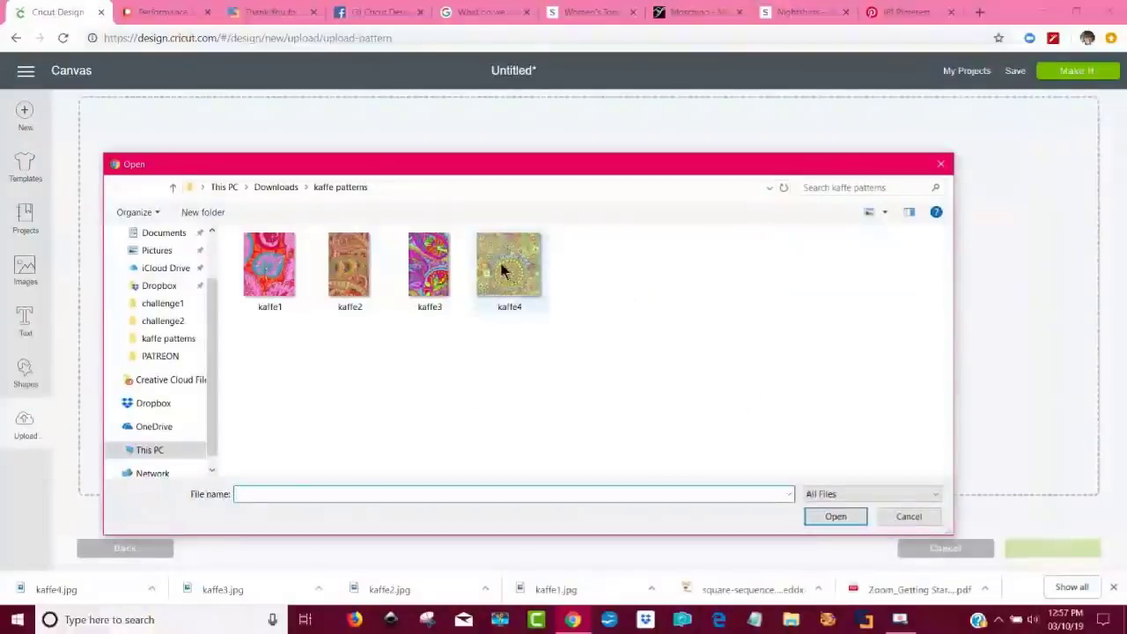
pyautogui.click(499, 261)
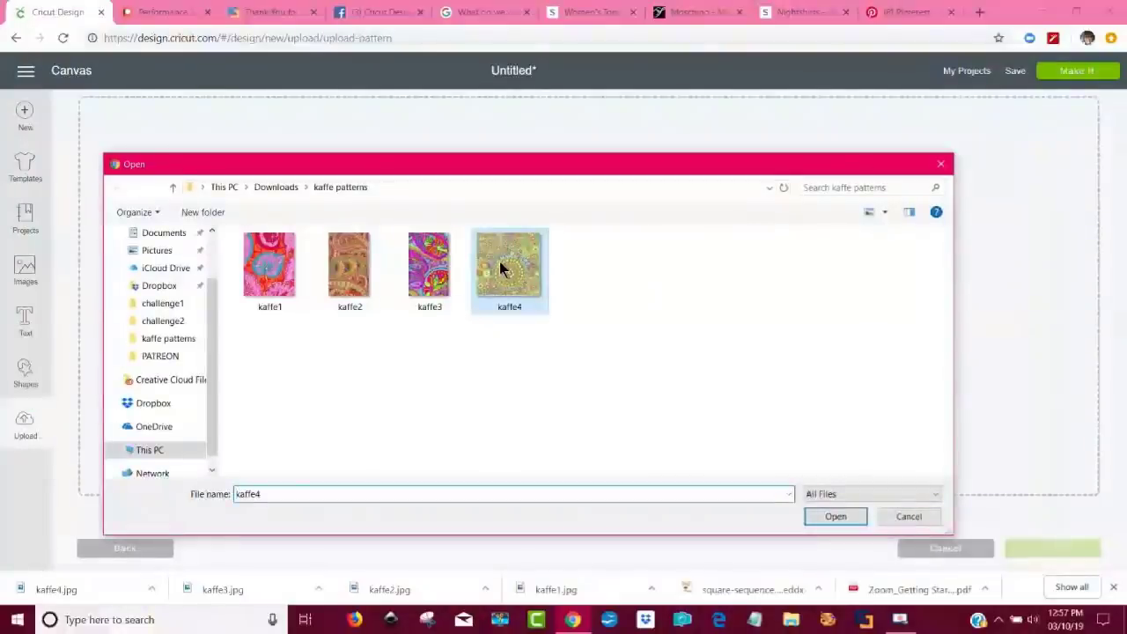
pyautogui.click(828, 515)
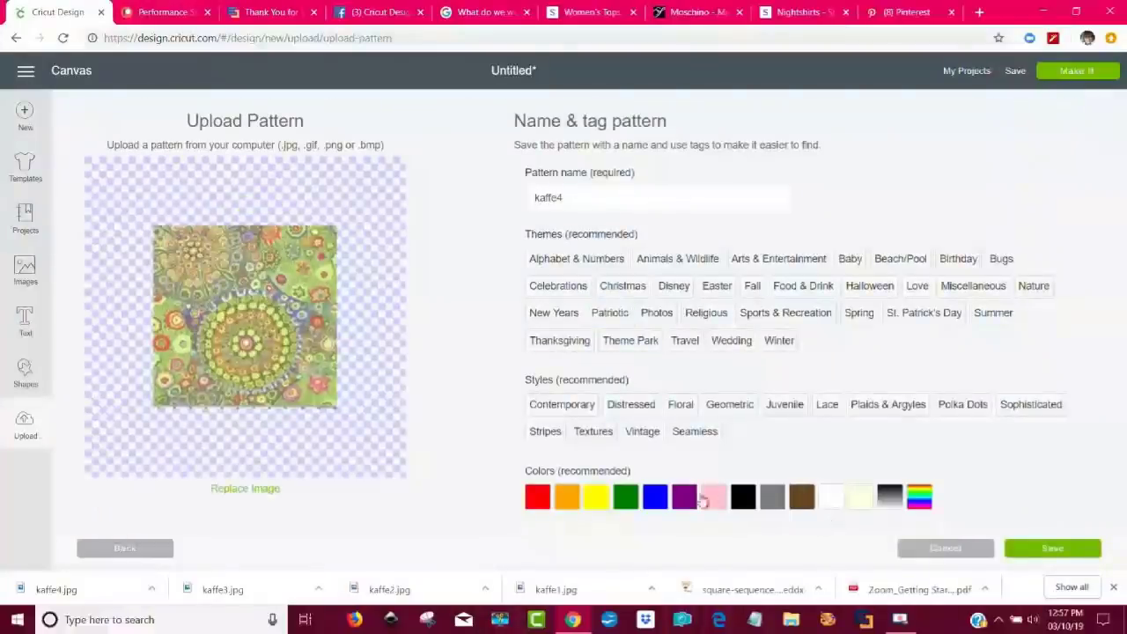
# Tag the kaffe4 pattern with the multicolor, green and yellow colors, save it and return to the canvas.
pyautogui.click(921, 499)
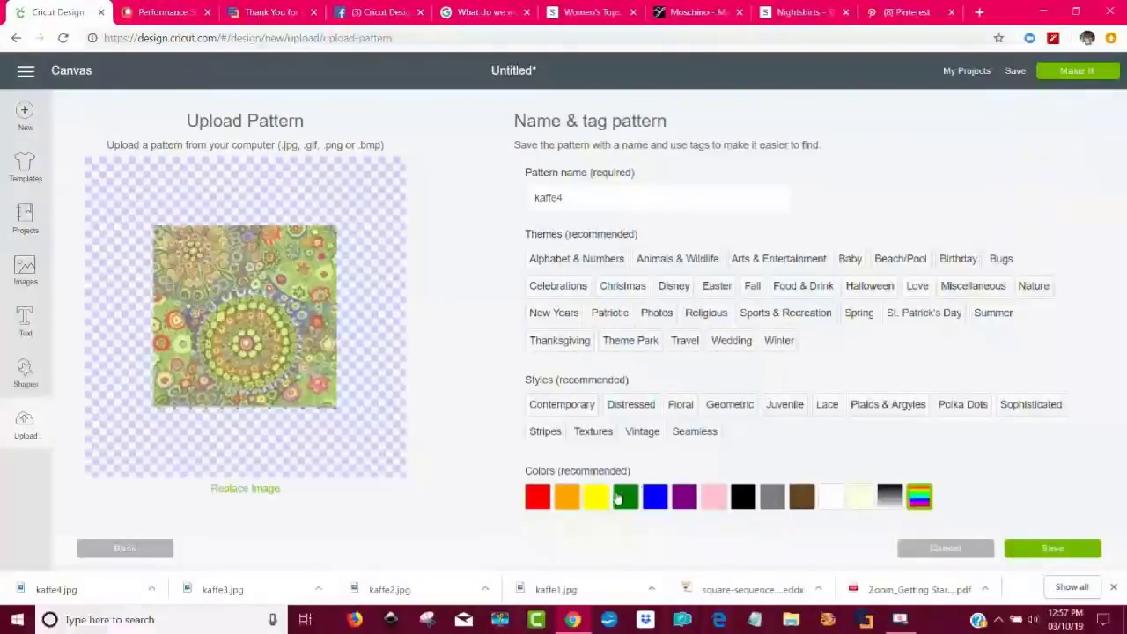
pyautogui.click(627, 499)
pyautogui.click(598, 500)
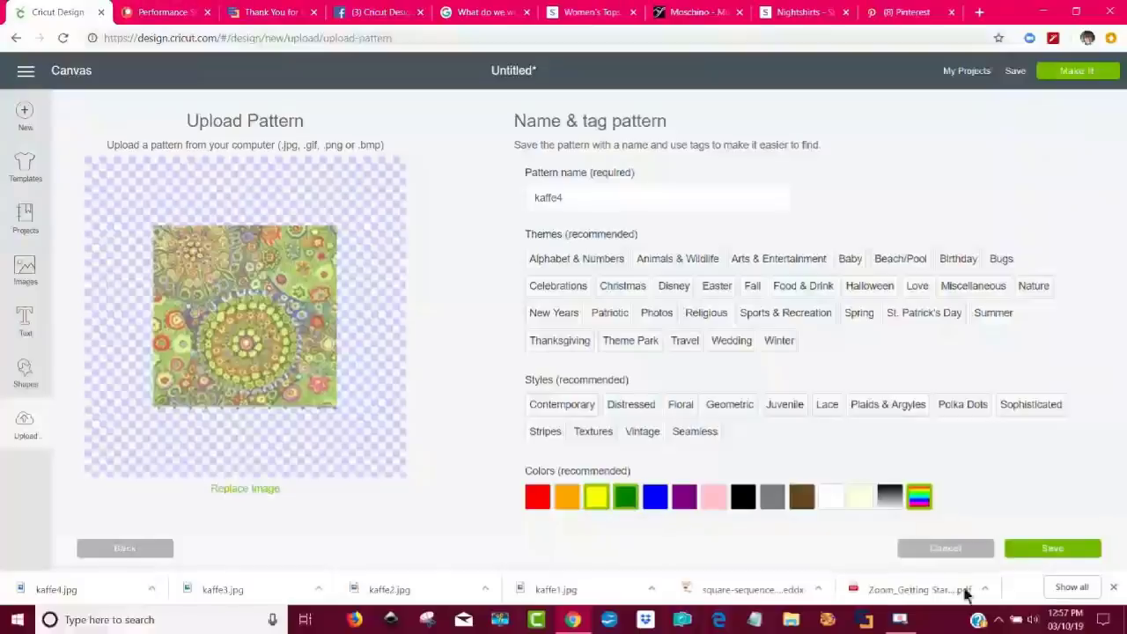
pyautogui.click(1050, 553)
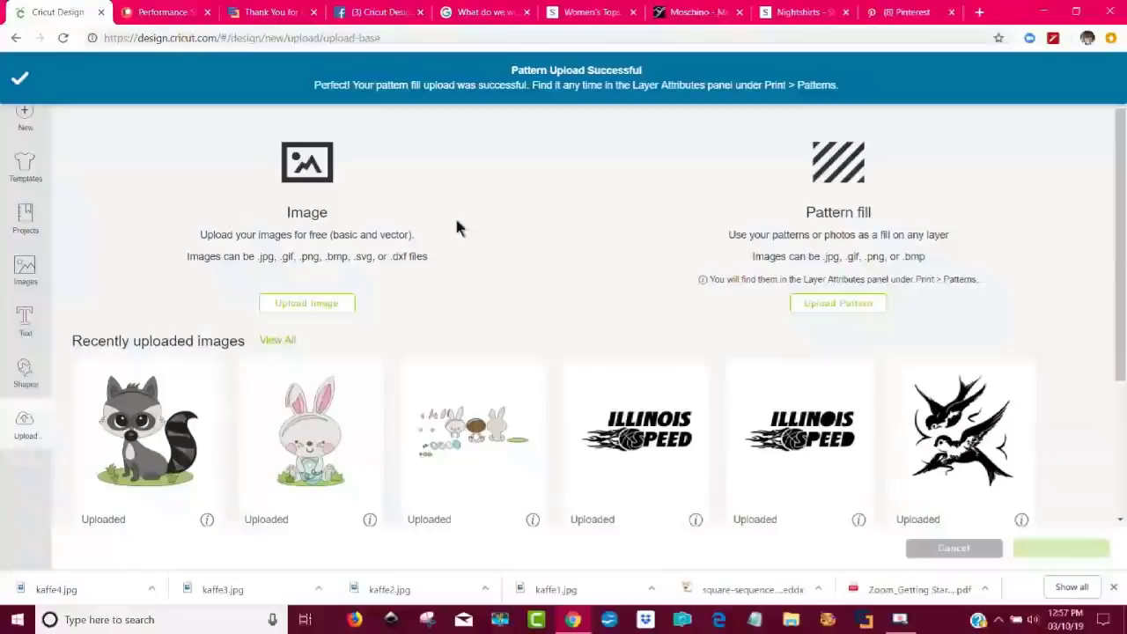
pyautogui.moveTo(451, 11)
pyautogui.mouseDown()
pyautogui.moveTo(449, 53)
pyautogui.moveTo(706, 151)
pyautogui.moveTo(550, 9)
pyautogui.moveTo(449, 9)
pyautogui.mouseUp()
pyautogui.scroll(-3, 154, 163)
pyautogui.moveTo(11, 9); pyautogui.dragTo(79, 78)
pyautogui.click(79, 76)
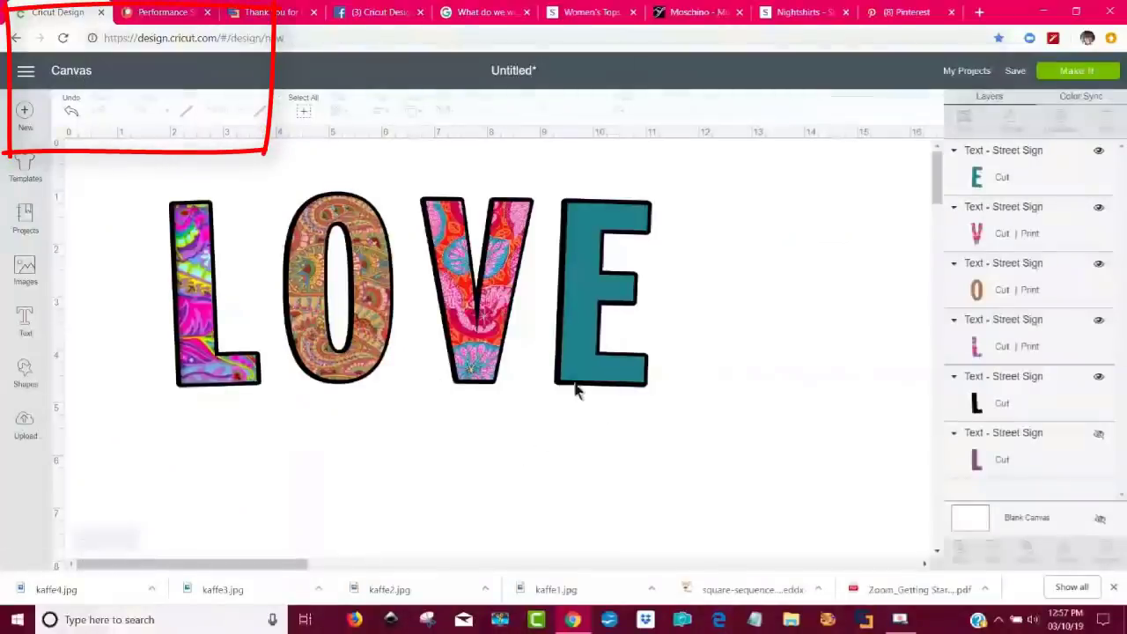
# Set the teal E's fill to Print and apply the uploaded green kaffe4 pattern to it.
pyautogui.click(575, 348)
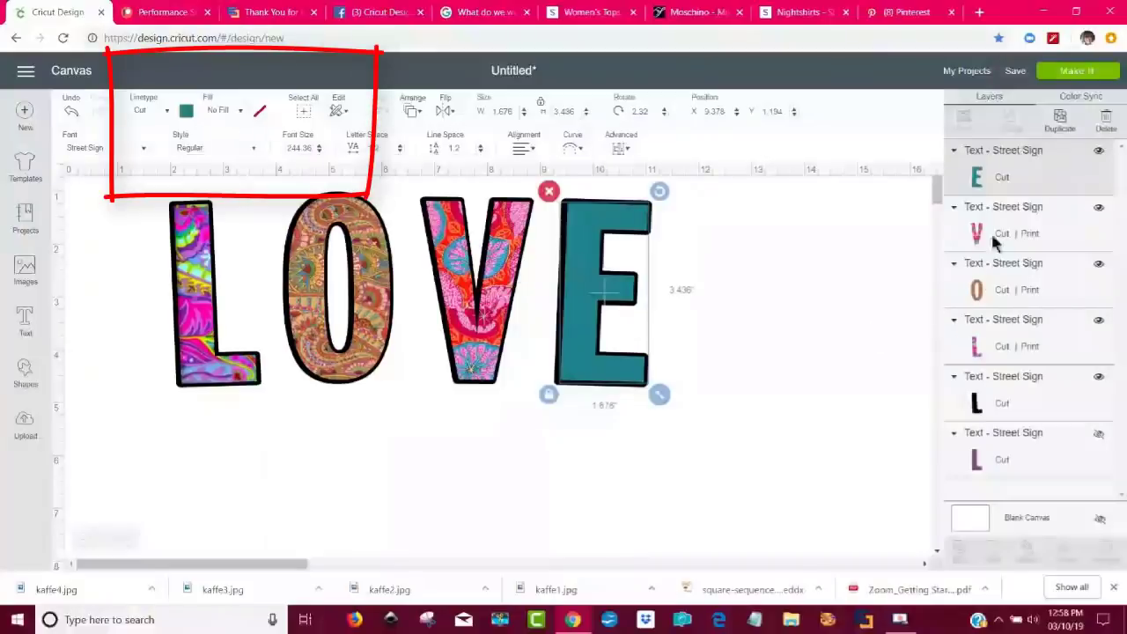
pyautogui.click(238, 110)
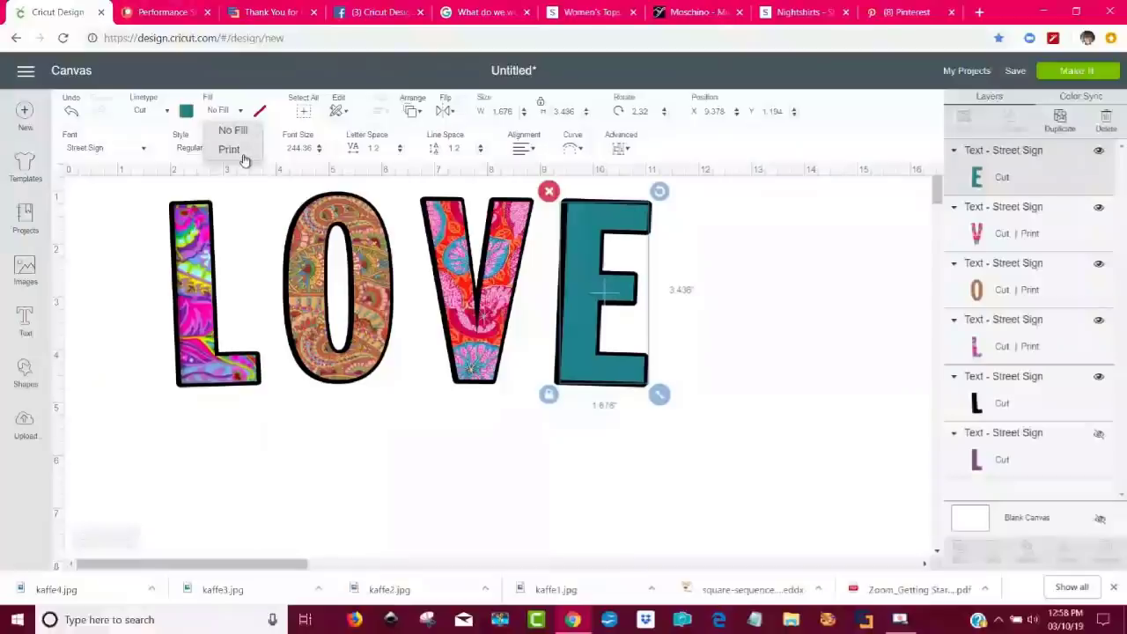
pyautogui.click(229, 149)
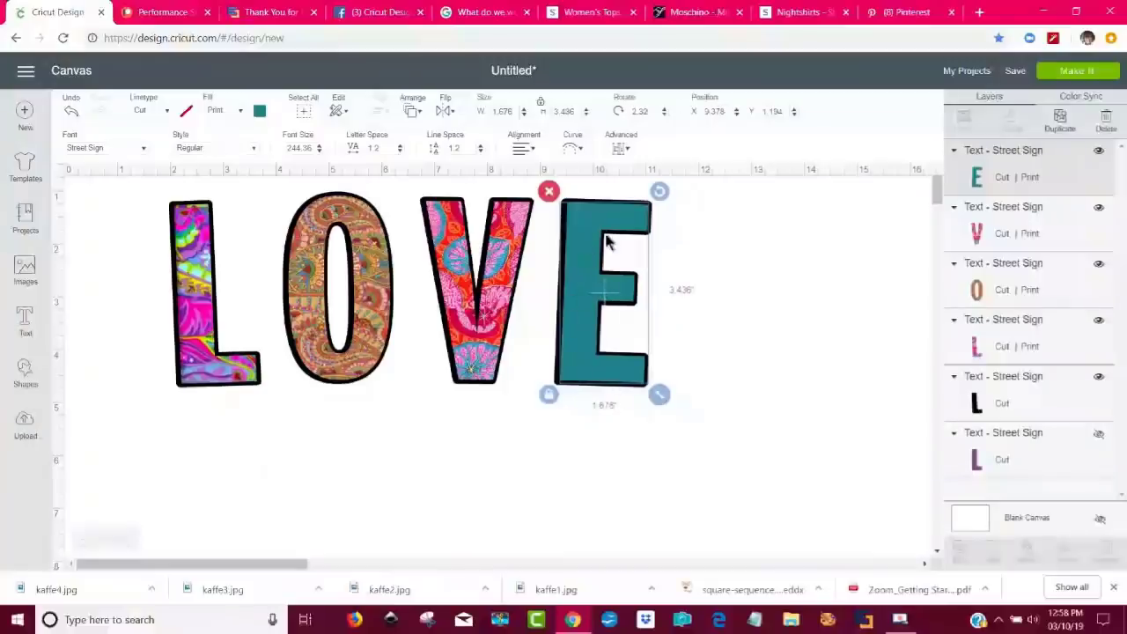
pyautogui.click(259, 112)
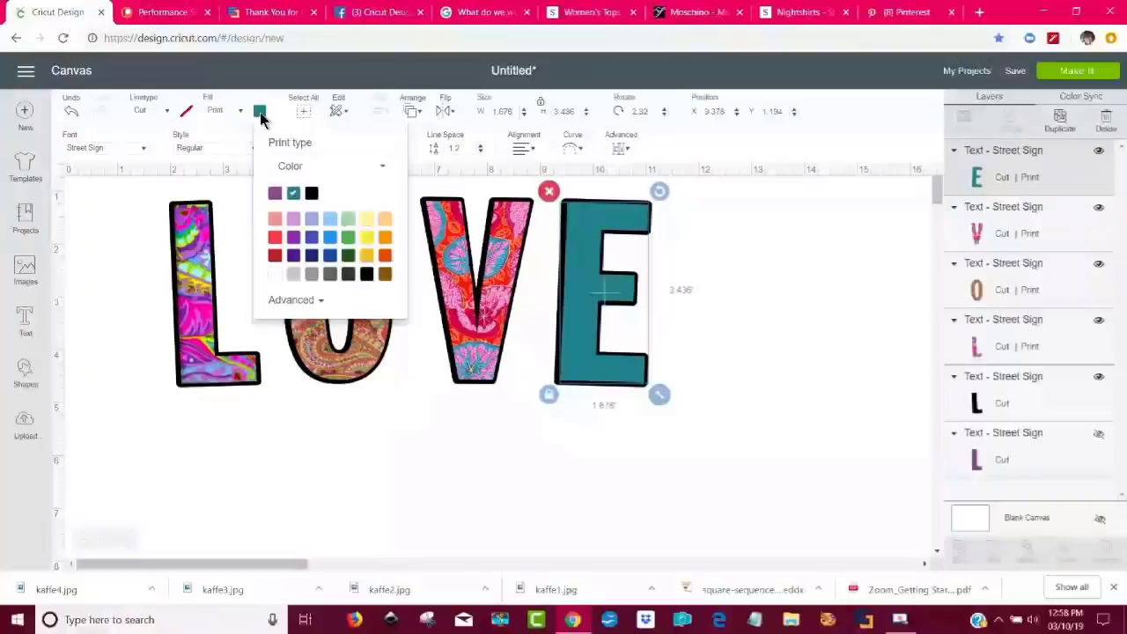
pyautogui.click(385, 170)
pyautogui.click(334, 216)
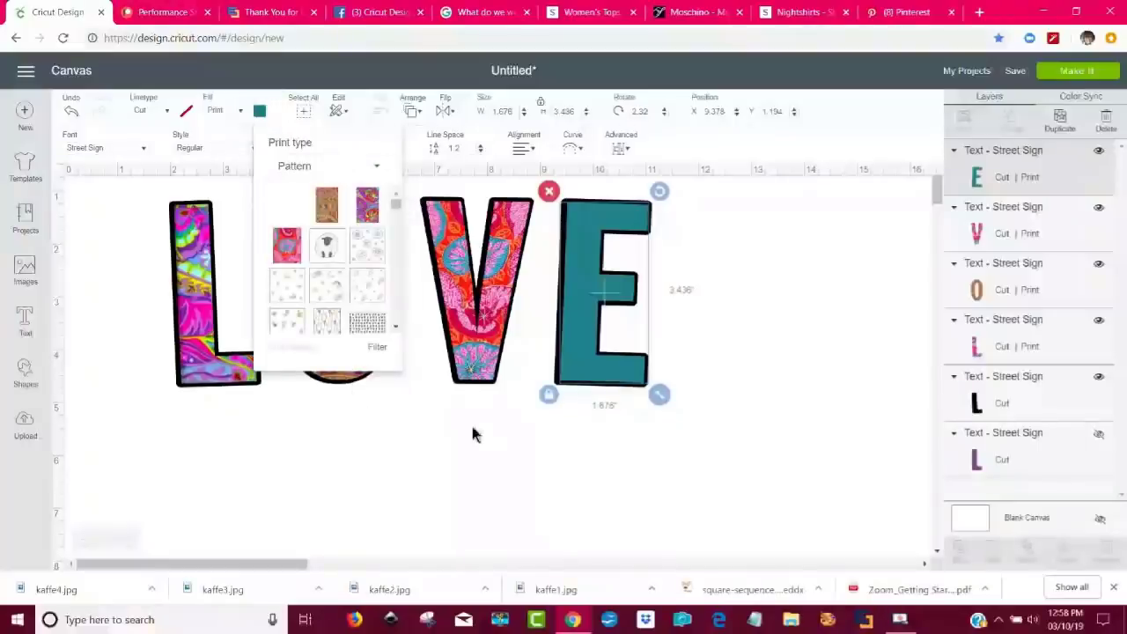
pyautogui.click(288, 211)
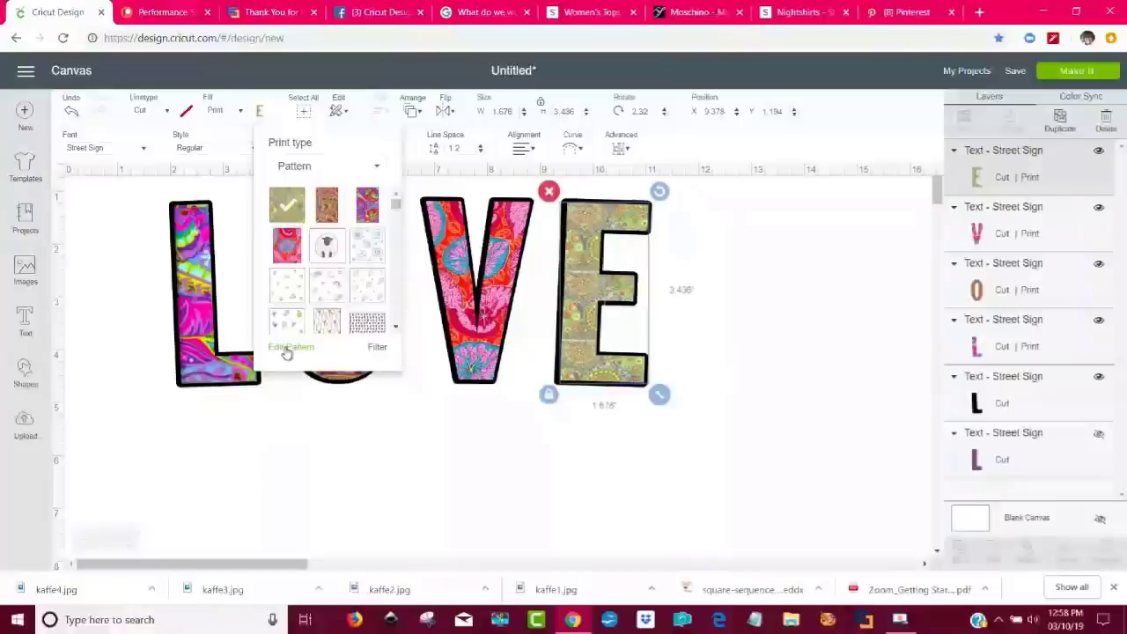
# Enlarge the scale of the green kaffe4 pattern inside the E to about 282 and return to the canvas.
pyautogui.click(291, 348)
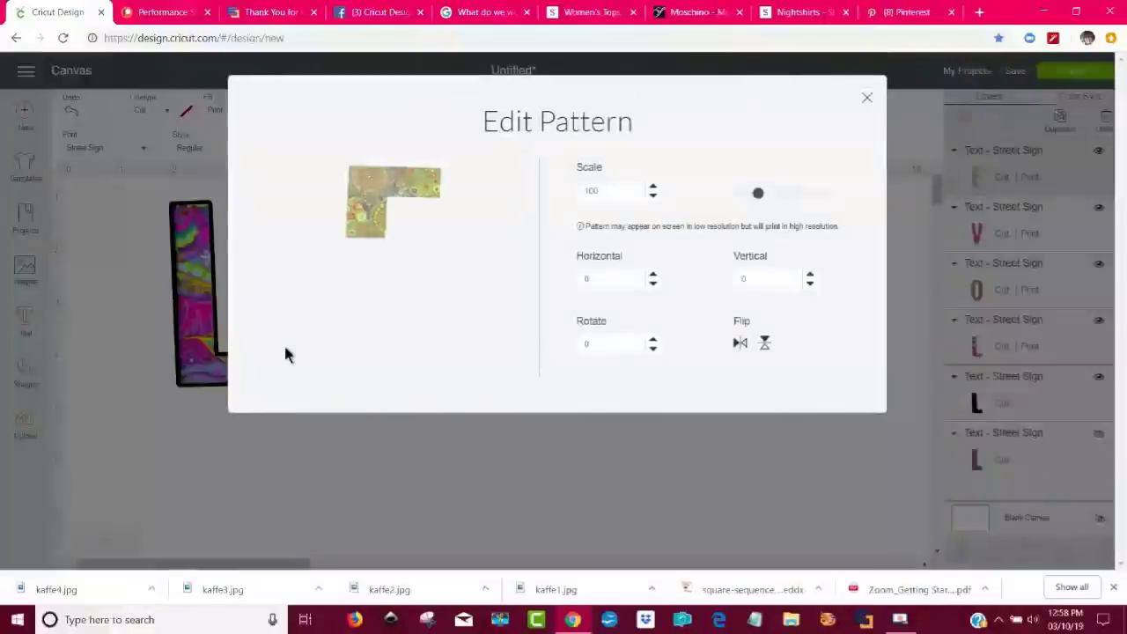
pyautogui.click(801, 195)
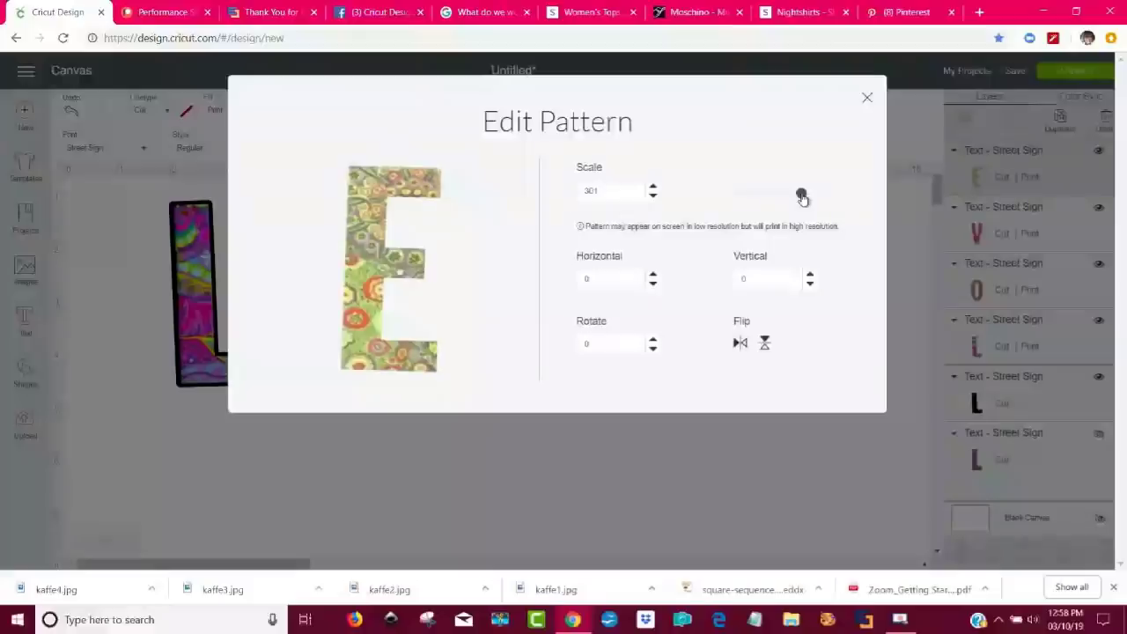
pyautogui.click(780, 193)
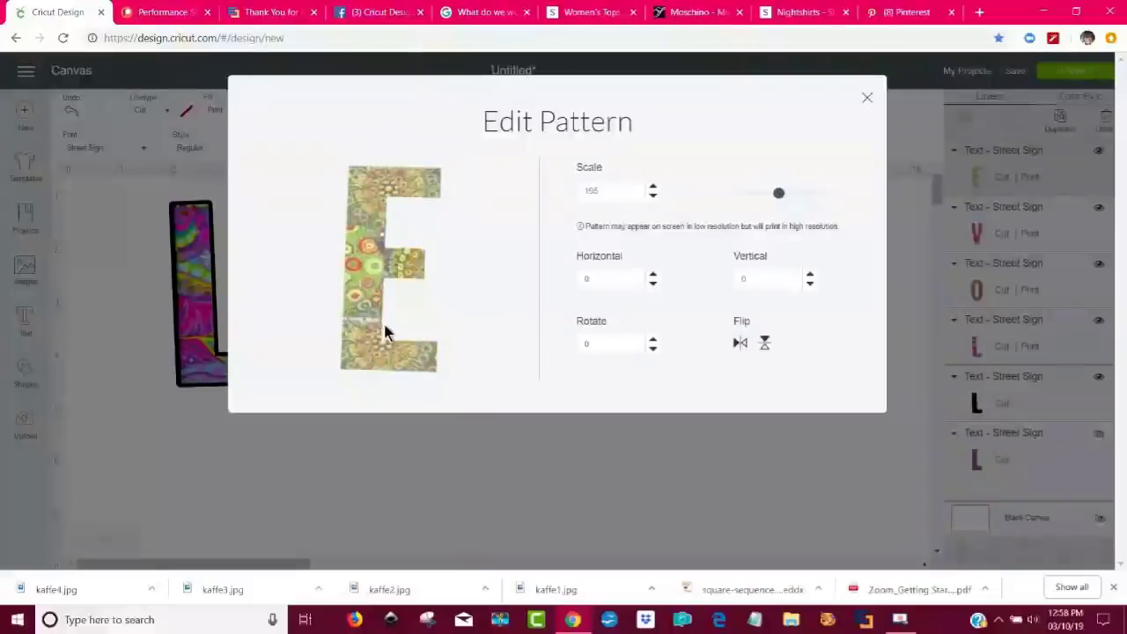
pyautogui.click(801, 195)
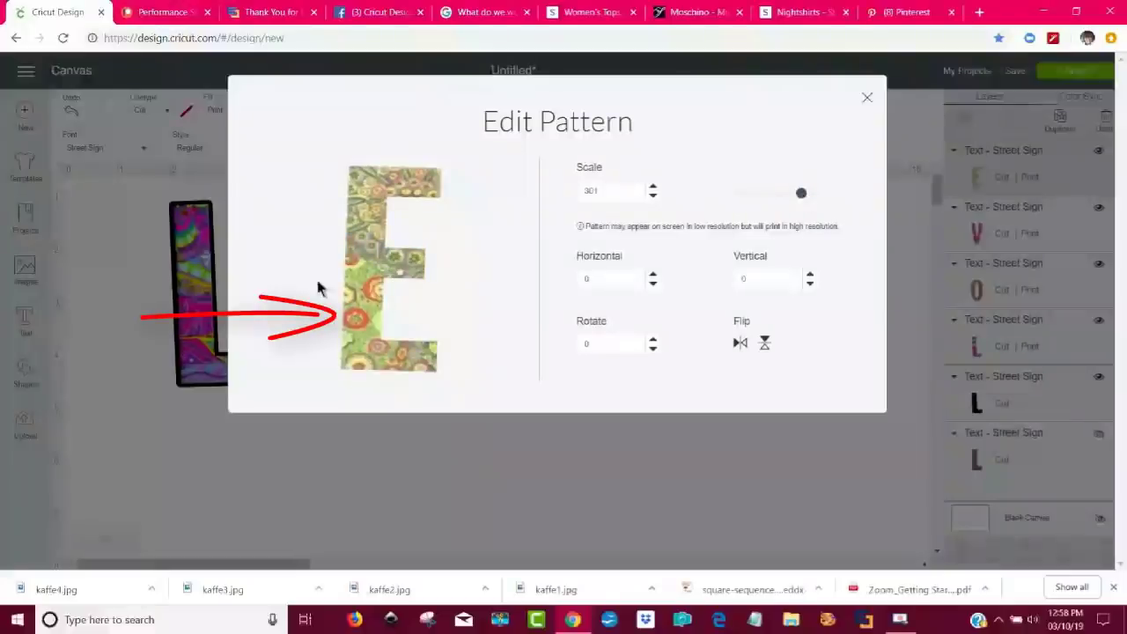
pyautogui.click(822, 194)
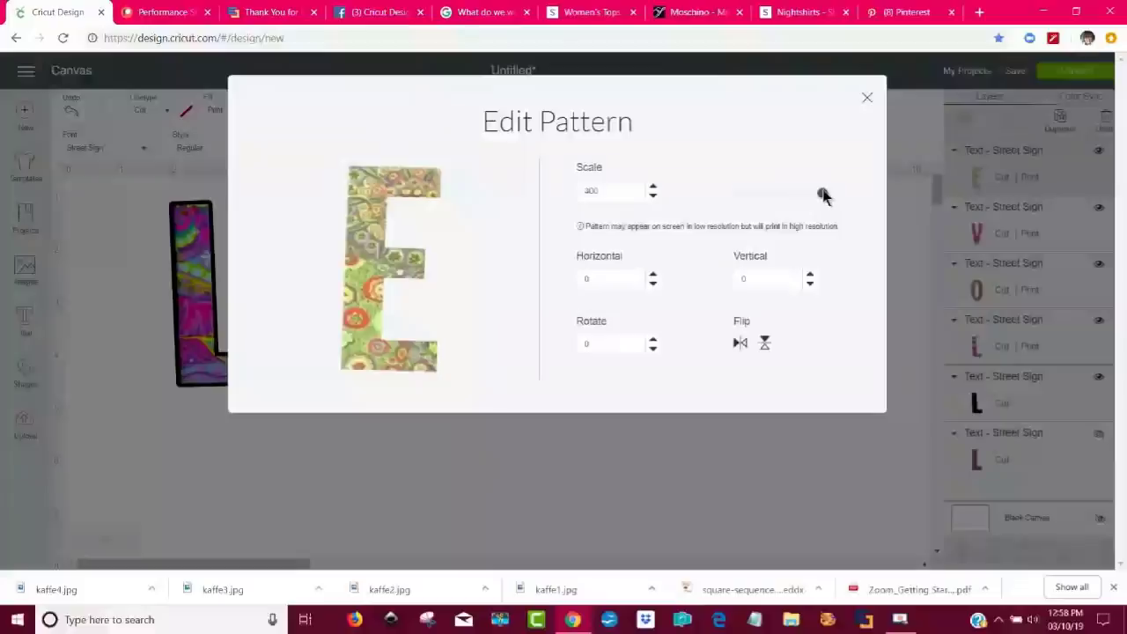
pyautogui.moveTo(822, 193); pyautogui.dragTo(796, 197)
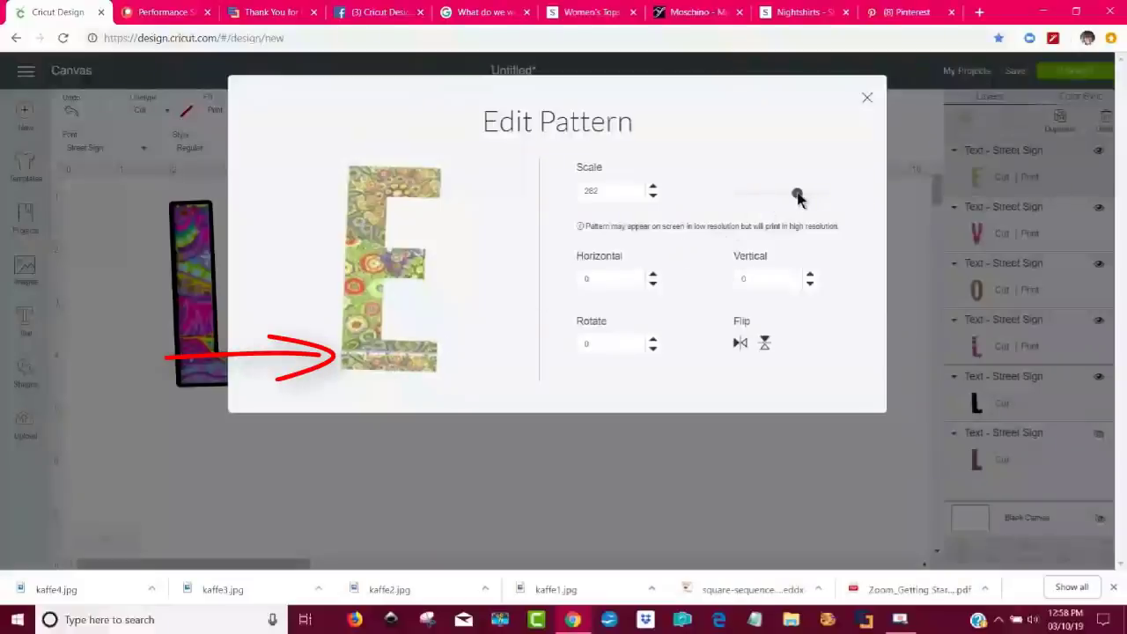
pyautogui.click(642, 492)
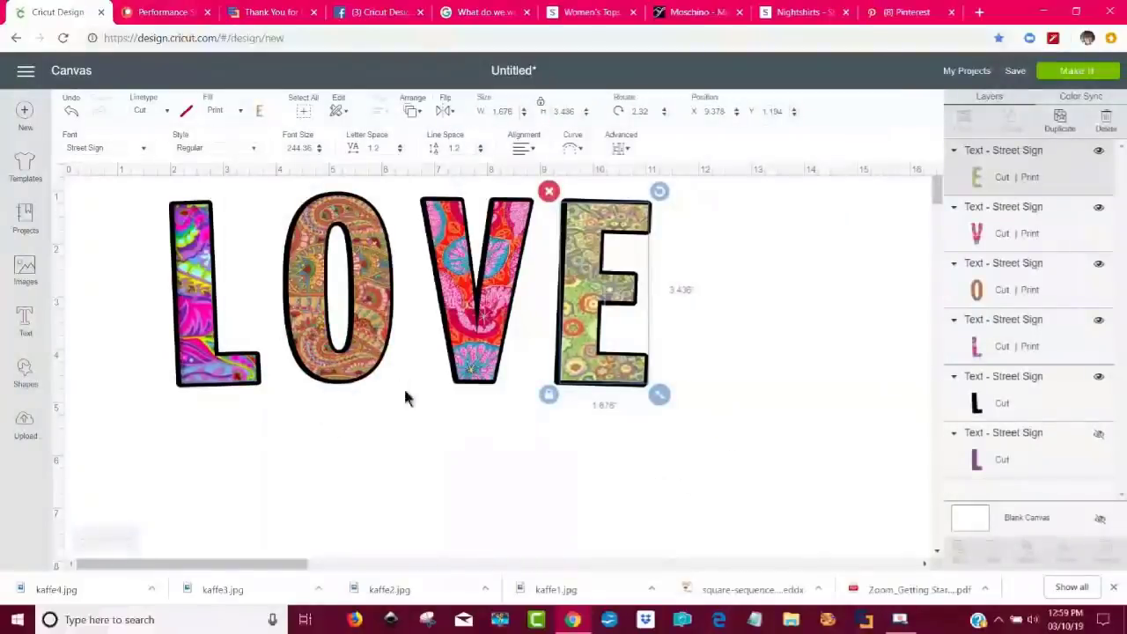
# Add the Classic t-shirts template behind the LOVE design.
pyautogui.click(25, 165)
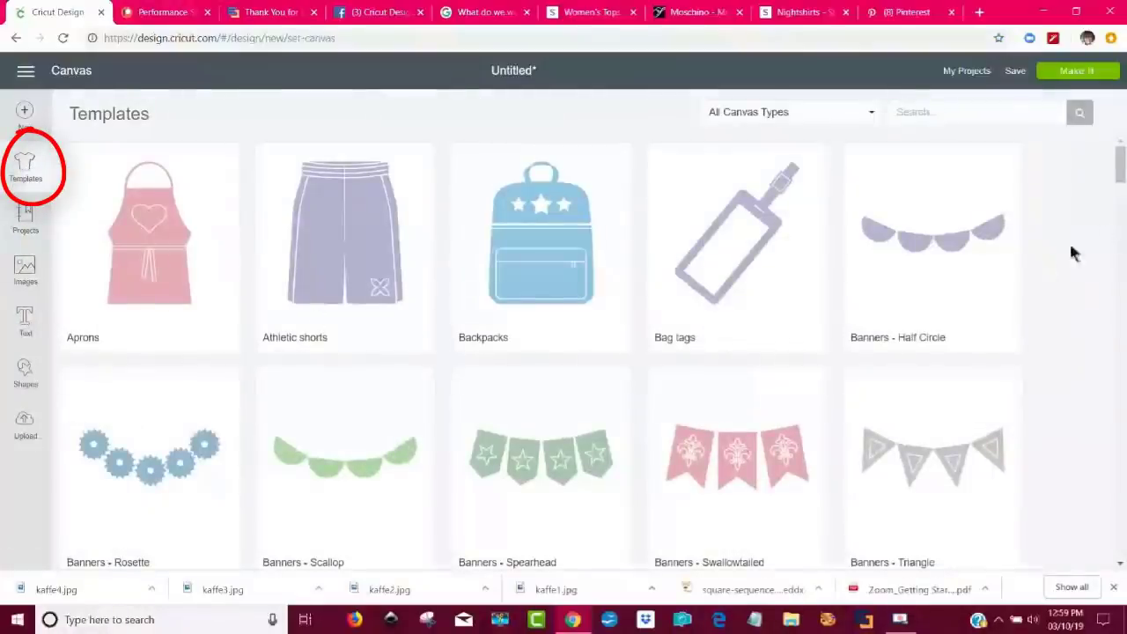
pyautogui.moveTo(1122, 176); pyautogui.dragTo(1119, 238)
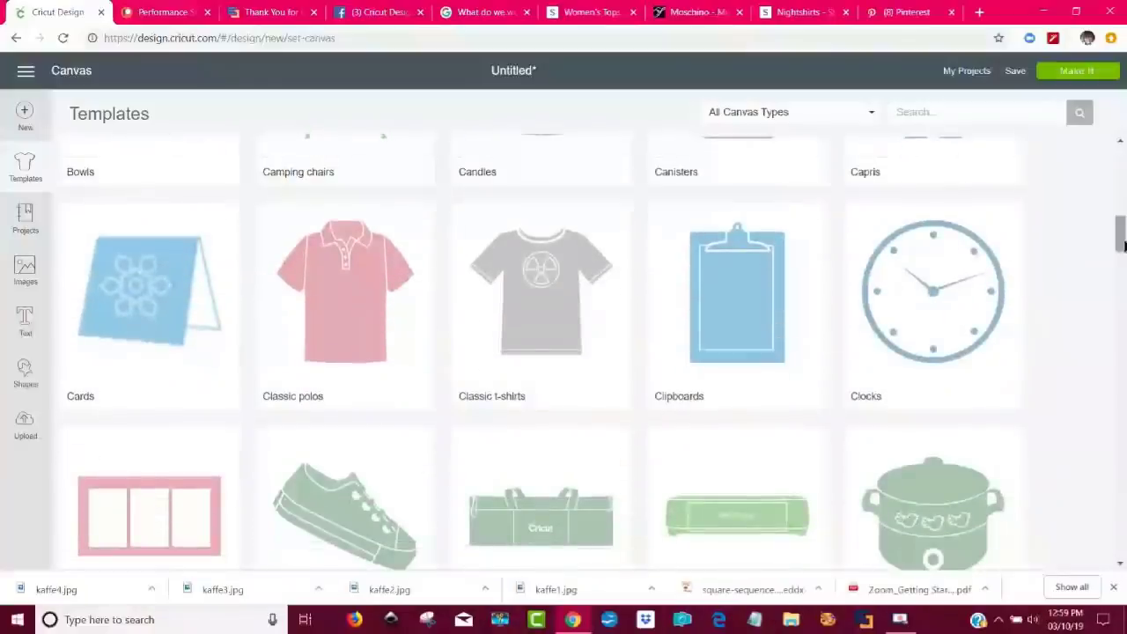
pyautogui.click(573, 301)
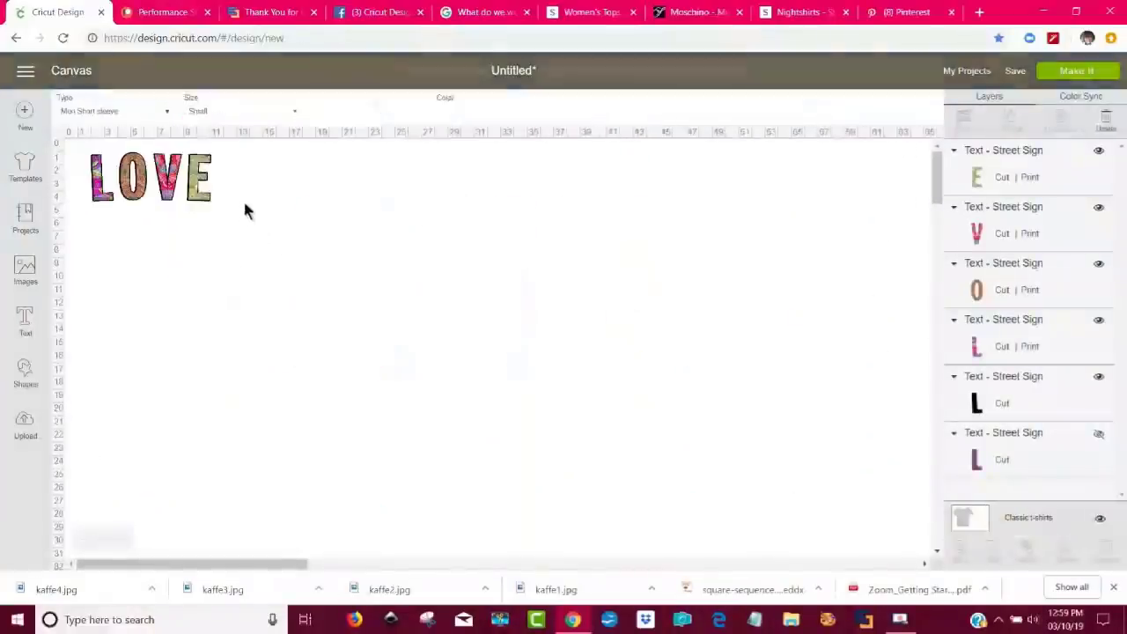
# Configure the T-shirt template as Women Short sleeve, size Large, in black.
pyautogui.click(166, 111)
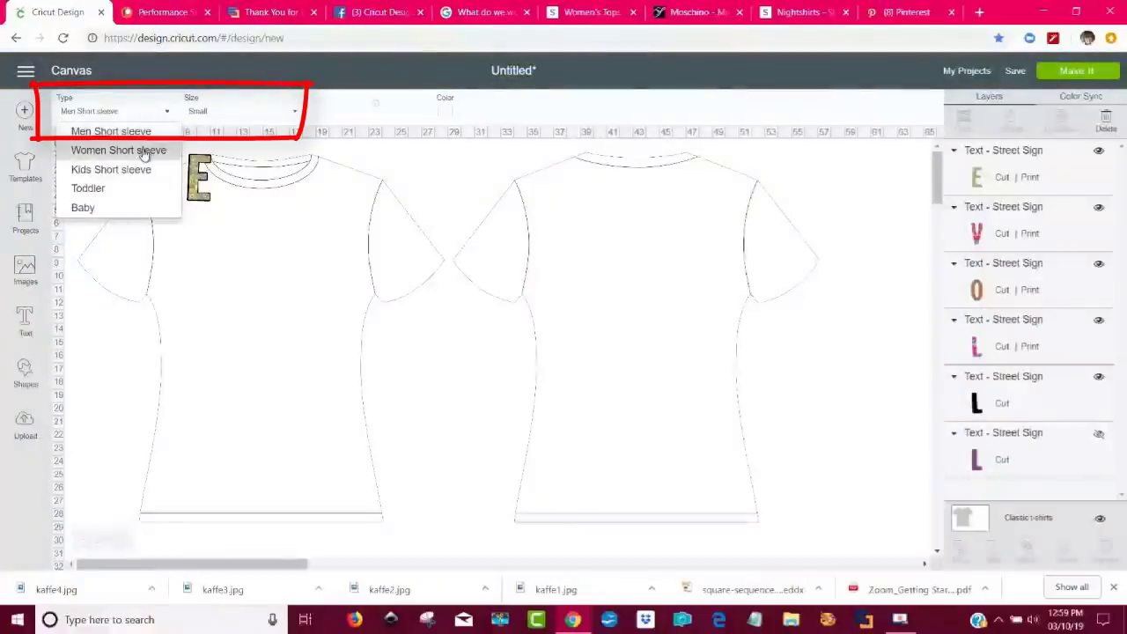
pyautogui.click(145, 151)
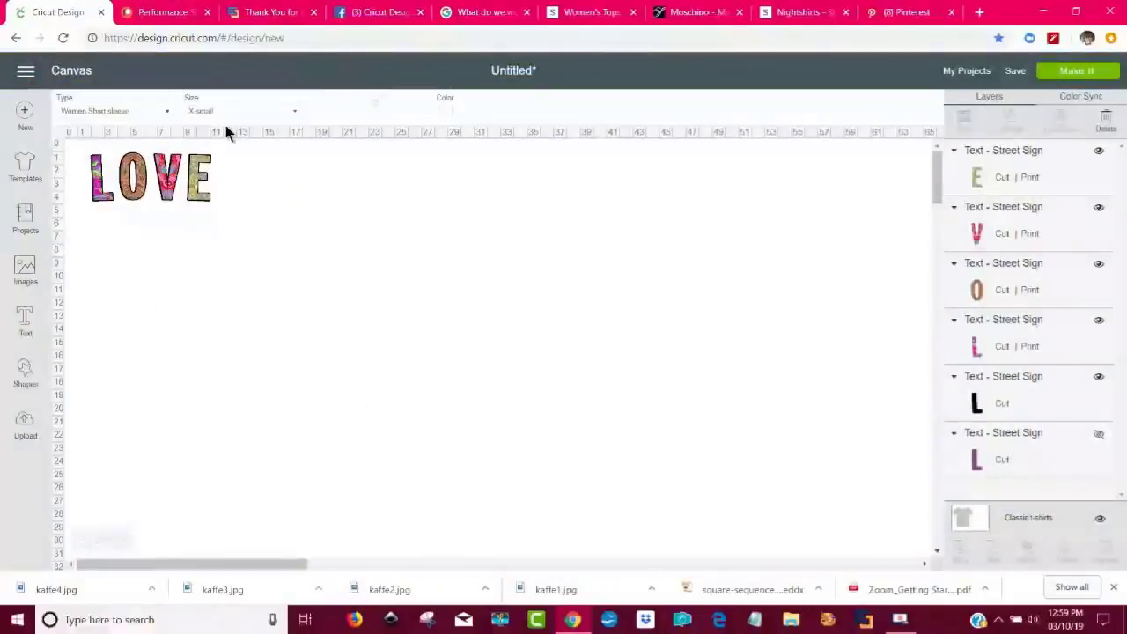
pyautogui.click(294, 112)
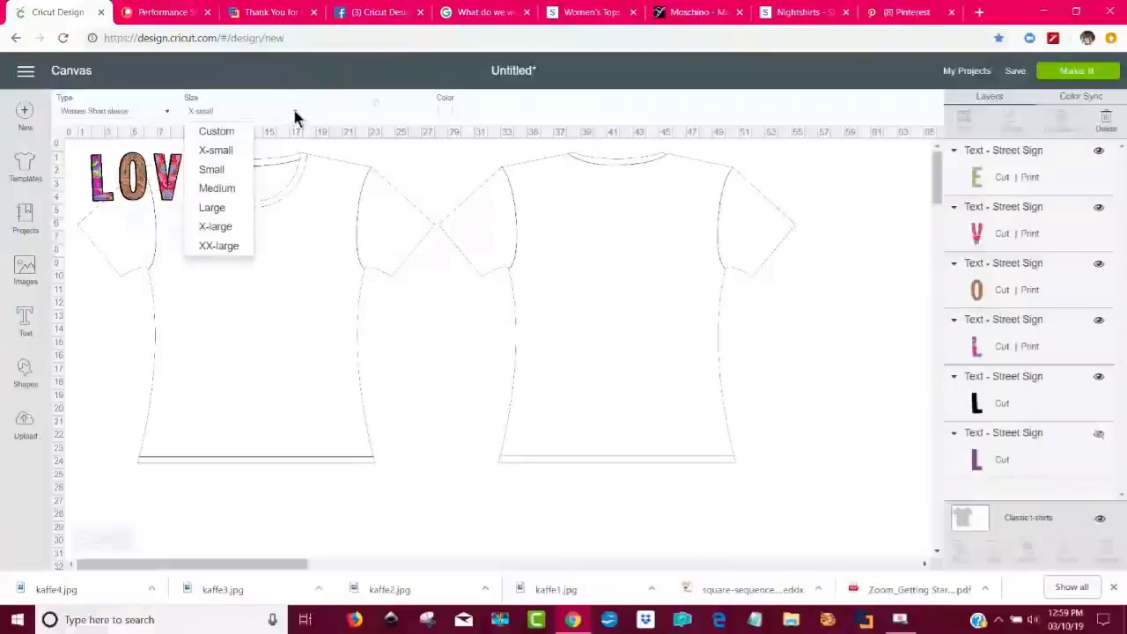
pyautogui.click(212, 208)
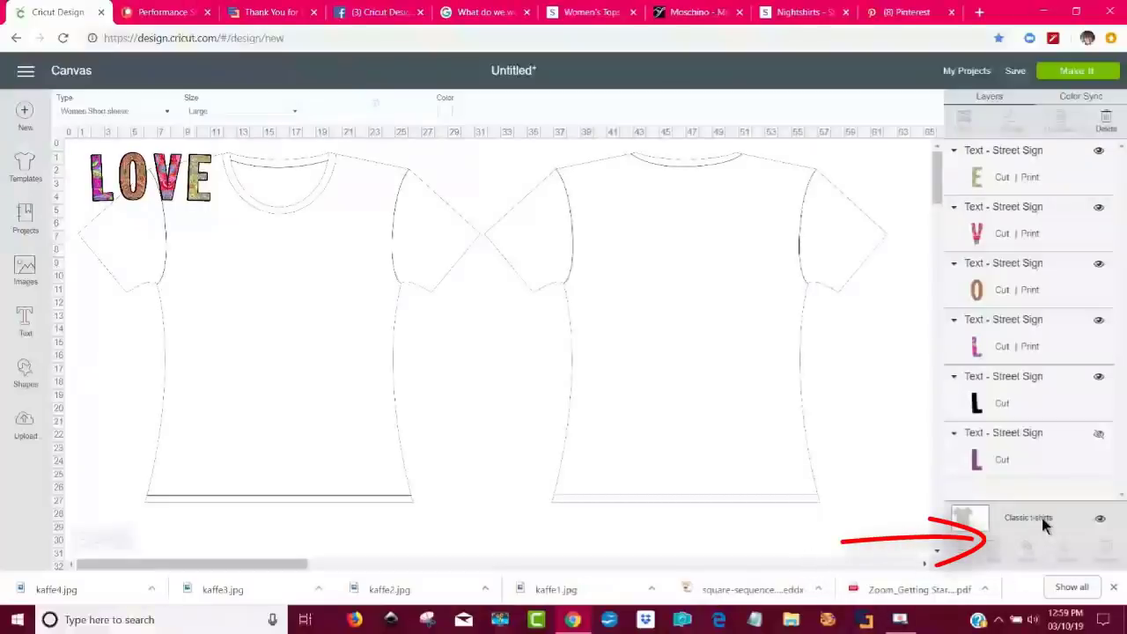
pyautogui.click(445, 110)
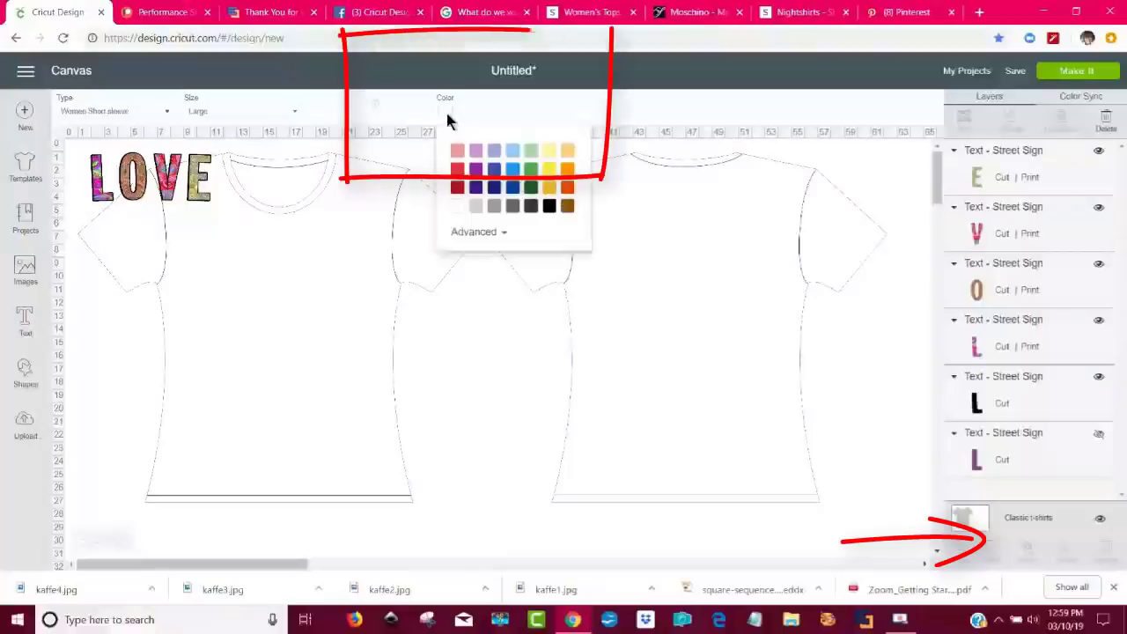
pyautogui.click(549, 206)
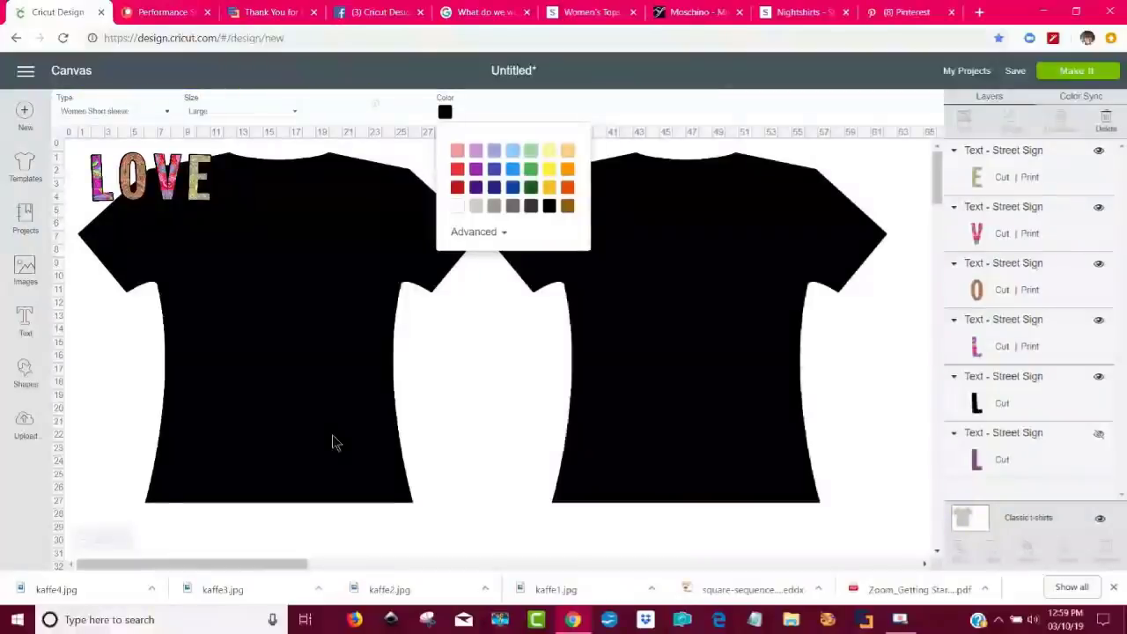
# Select all the LOVE layers, enlarge them to about 14.07 by 5.70 inches and place them on the front shirt's chest.
pyautogui.click(200, 202)
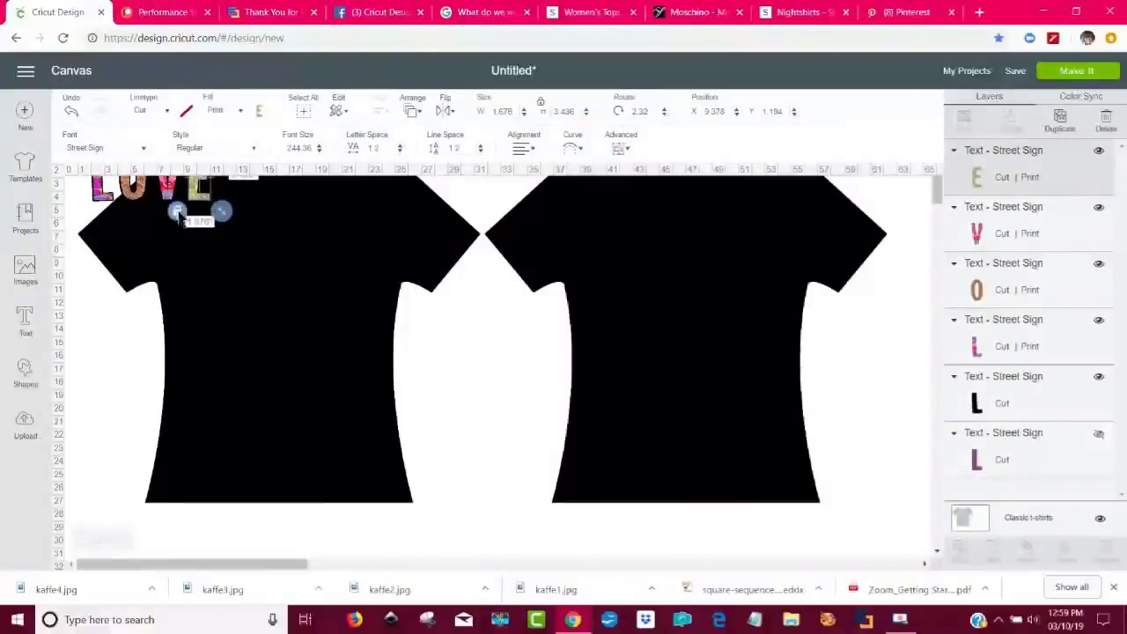
pyautogui.click(244, 261)
pyautogui.moveTo(74, 145); pyautogui.dragTo(284, 238)
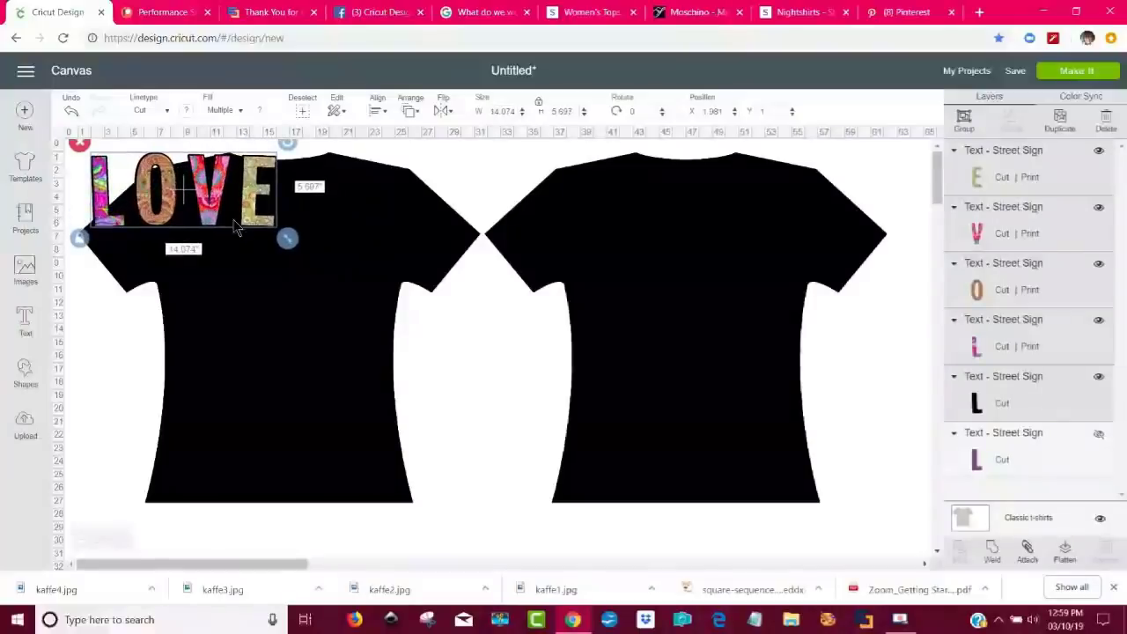
pyautogui.moveTo(209, 230); pyautogui.dragTo(302, 292)
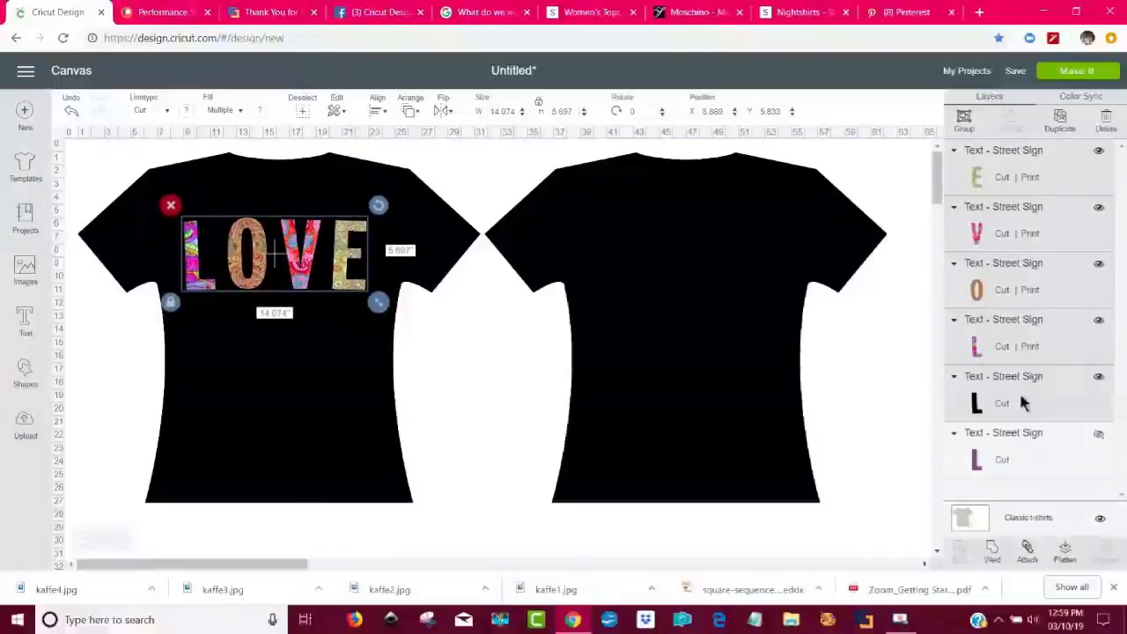
# Hide the black outline layer and move the patterned LOVE letters closer together on the front of the shirt.
pyautogui.click(1099, 379)
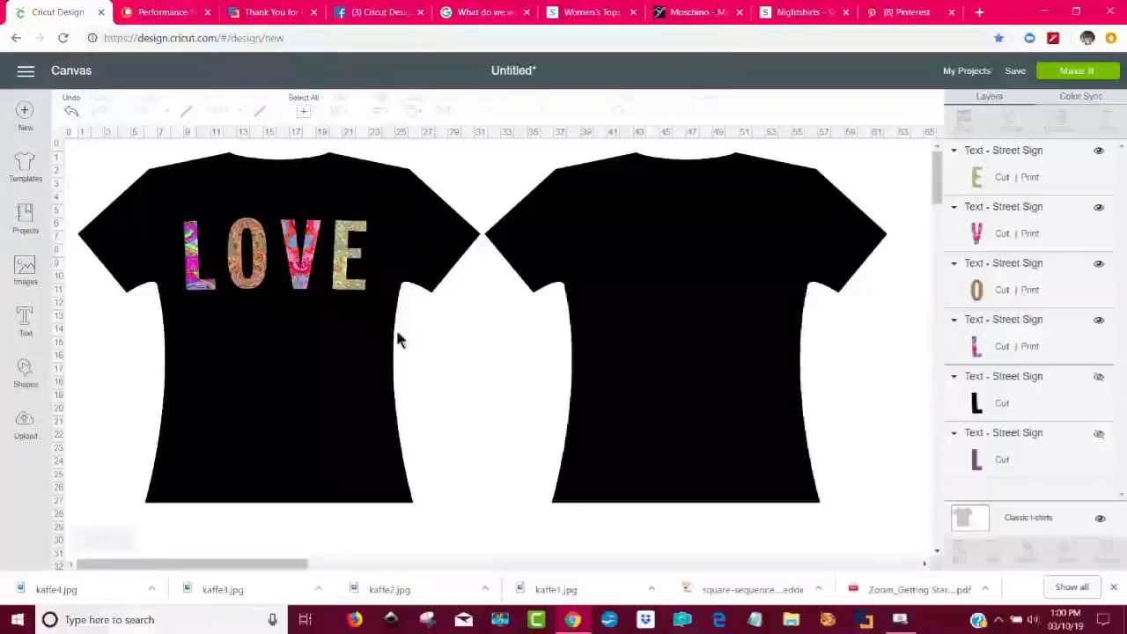
pyautogui.click(310, 291)
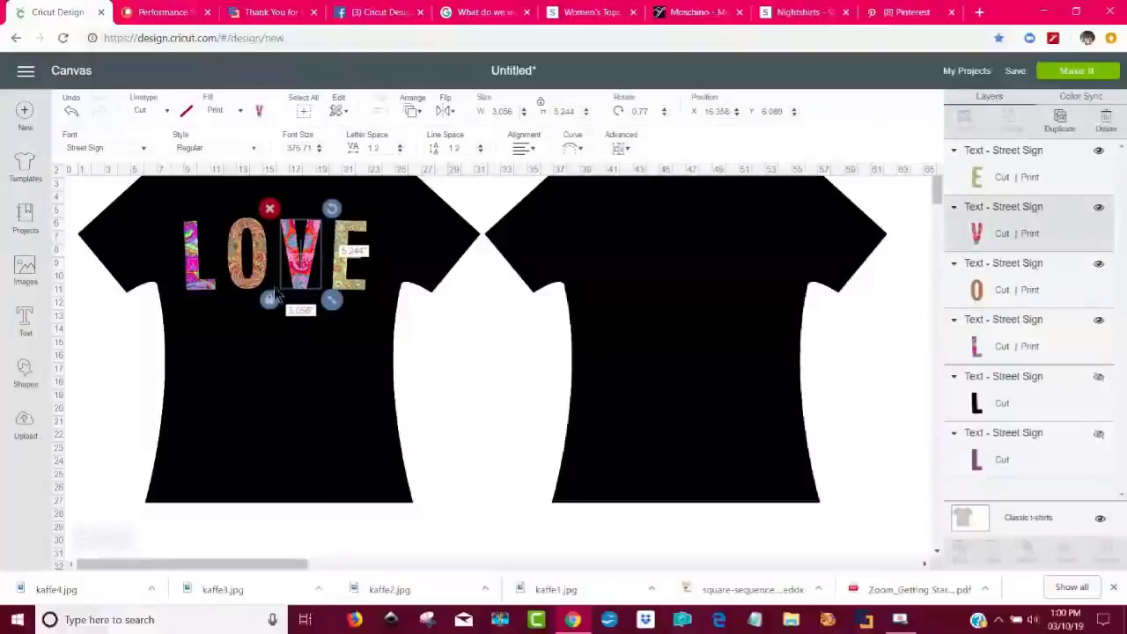
pyautogui.click(211, 295)
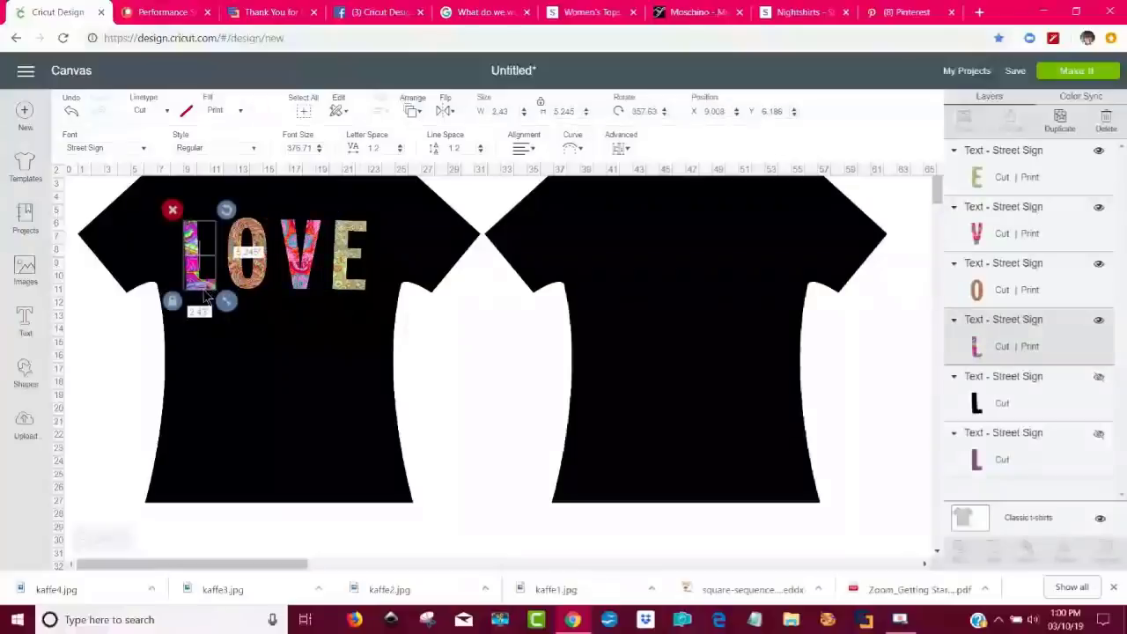
pyautogui.moveTo(204, 295); pyautogui.dragTo(214, 296)
pyautogui.moveTo(211, 300)
pyautogui.mouseDown()
pyautogui.moveTo(272, 281)
pyautogui.moveTo(202, 284)
pyautogui.moveTo(217, 293)
pyautogui.mouseUp()
pyautogui.moveTo(342, 291); pyautogui.dragTo(333, 293)
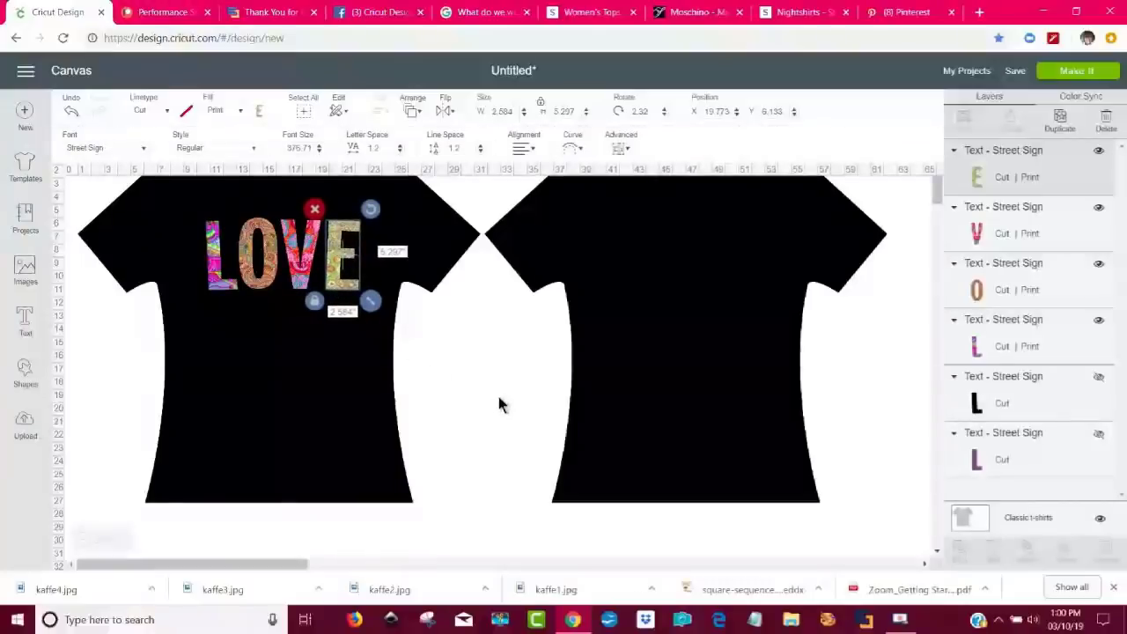